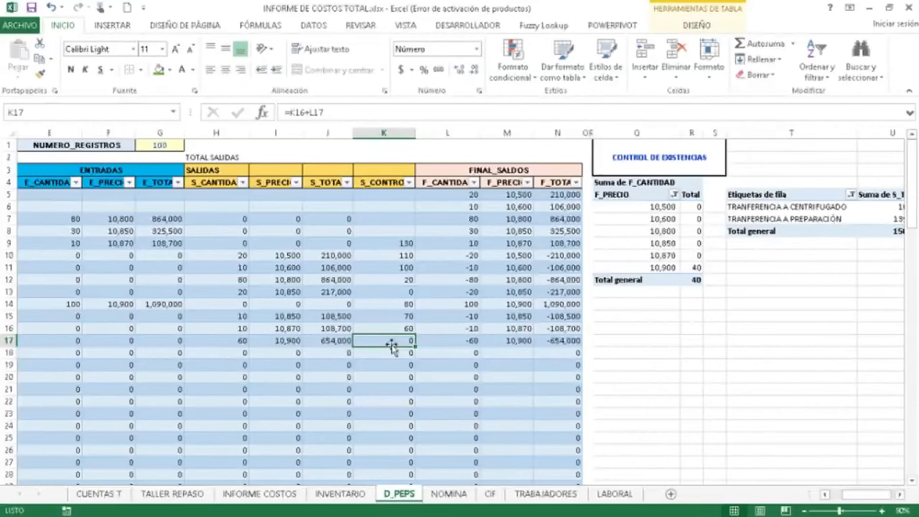
Step: Review row 17 of the PEPS table across the date, entry, exit, control and final balance columns
key(Right)
key(Right)
key(Right)
key(Left)
key(Left)
key(Left)
key(Left)
key(Left)
key(Left)
key(Left)
key(Left)
key(Left)
key(Left)
key(Left)
key(Left)
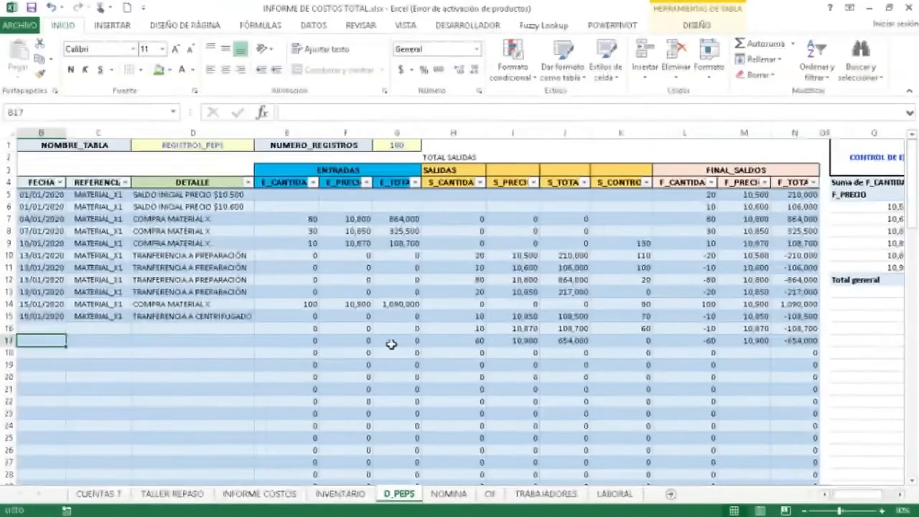
key(Right)
key(Right)
key(Right)
key(Right)
key(Right)
key(Right)
key(Right)
key(Right)
key(Right)
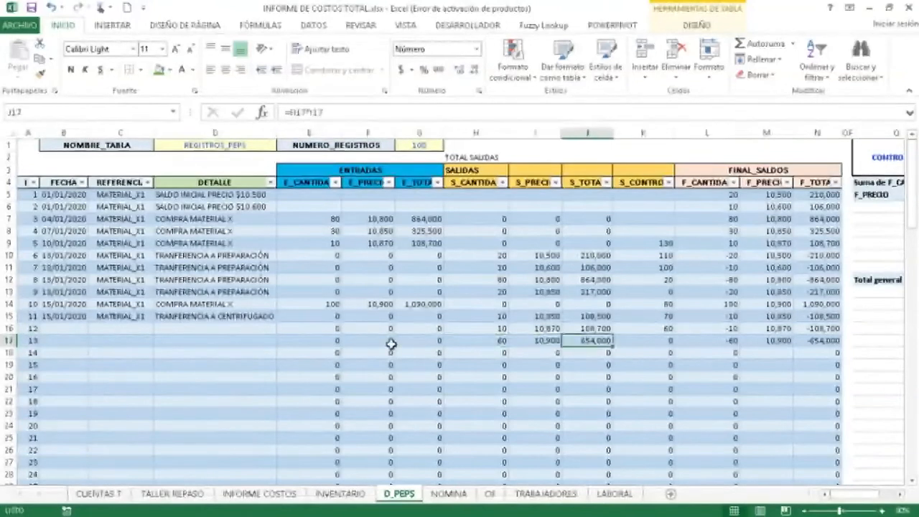
Step: Examine the SI formula for the entry quantity in E7, including its logical test and value-if-true argument
key(Up)
key(Up)
key(Up)
key(Up)
key(Up)
key(Up)
key(Up)
key(Up)
key(Up)
key(Up)
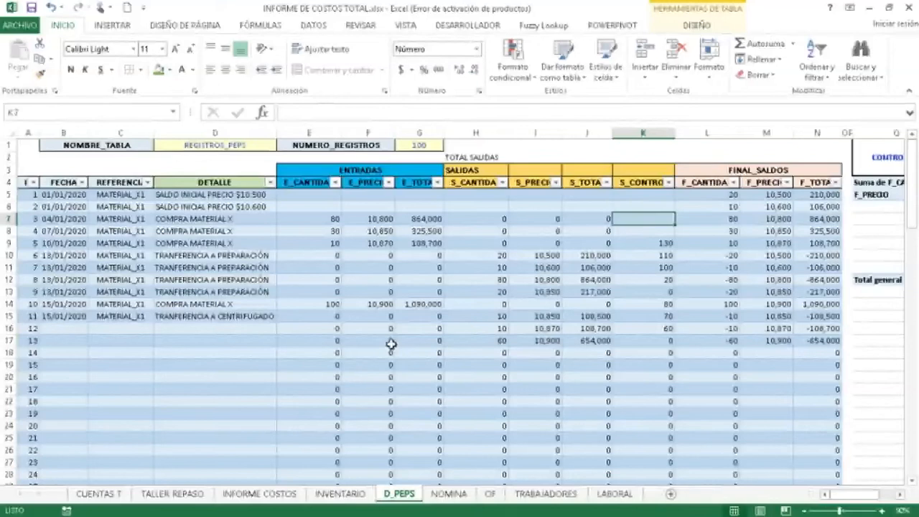
key(Left)
key(Left)
key(Left)
key(Left)
key(Left)
key(Left)
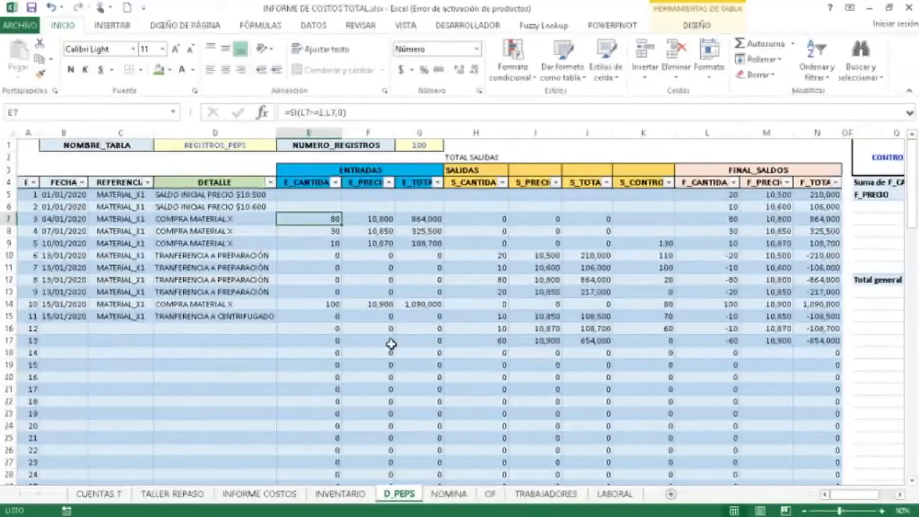
click(291, 113)
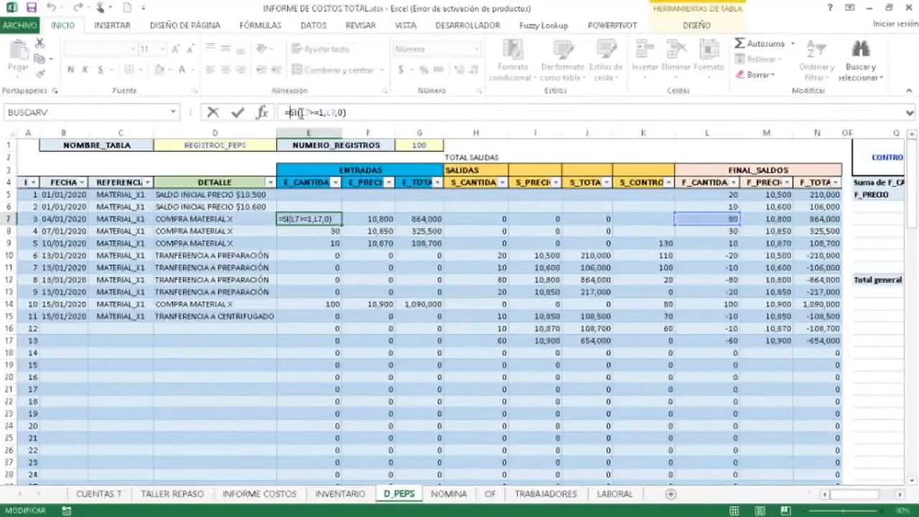
click(302, 113)
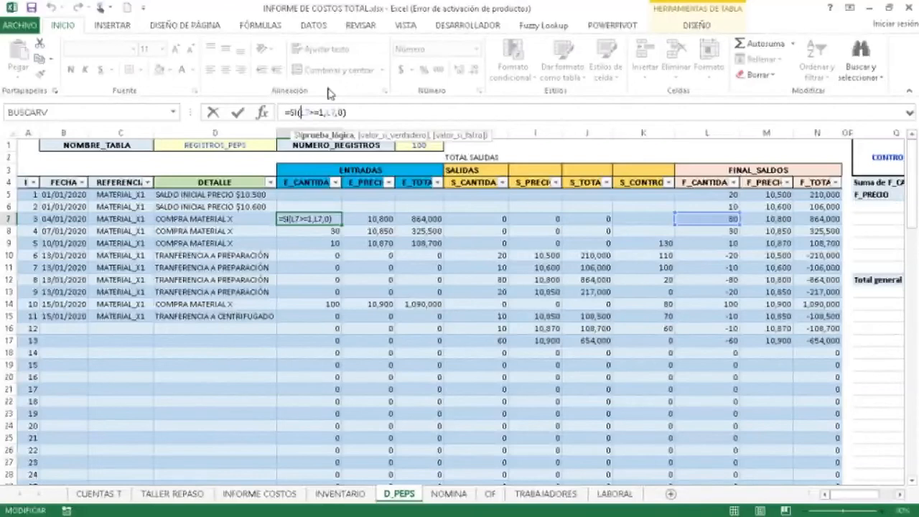
click(334, 136)
click(327, 113)
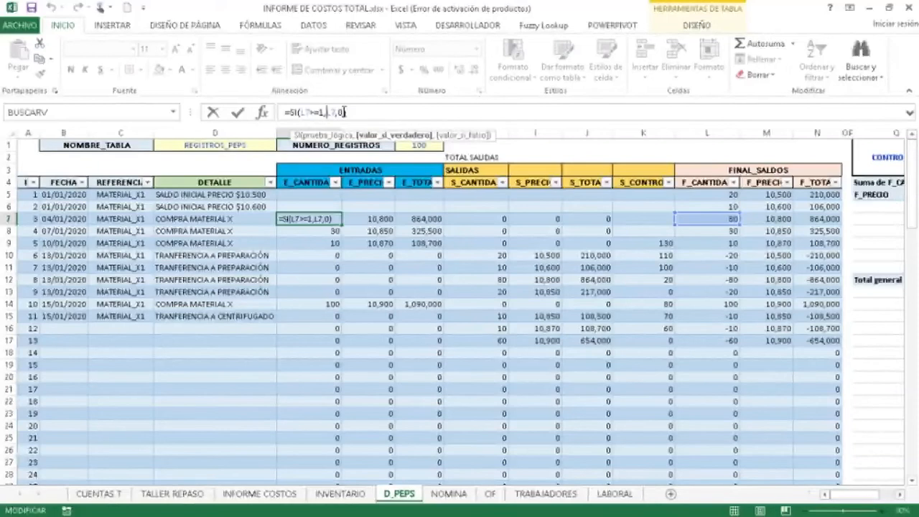
key(ctrl+Return)
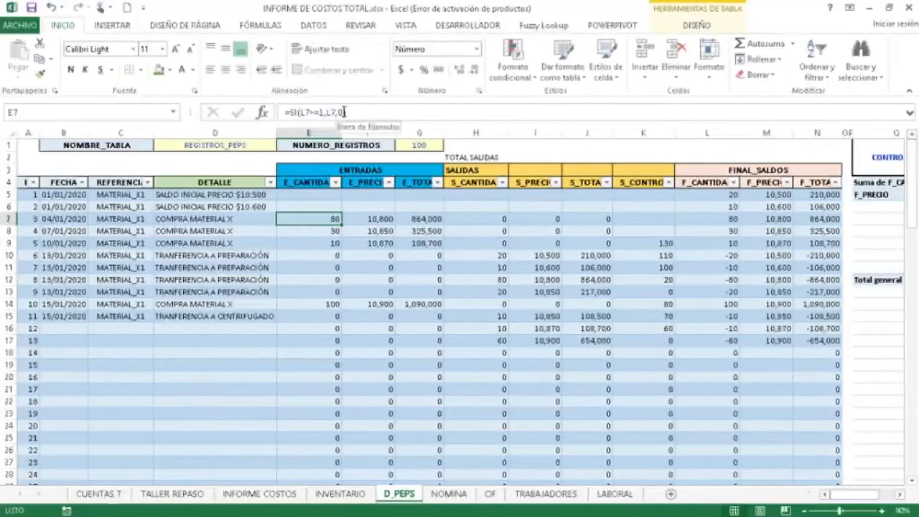
Step: Set the final balance quantity in L7 to -80 to test the entry and exit formulas
key(Right)
key(Right)
key(Right)
key(Right)
key(Right)
key(Right)
key(Right)
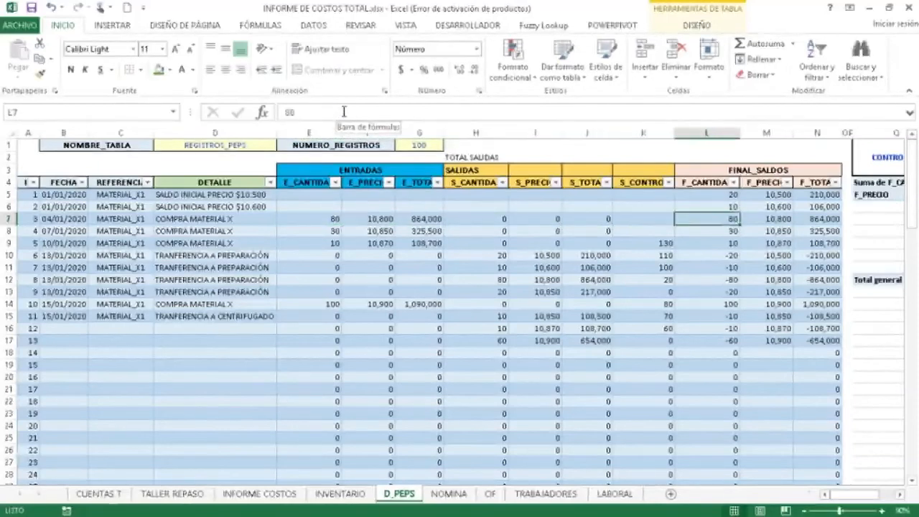
click(344, 111)
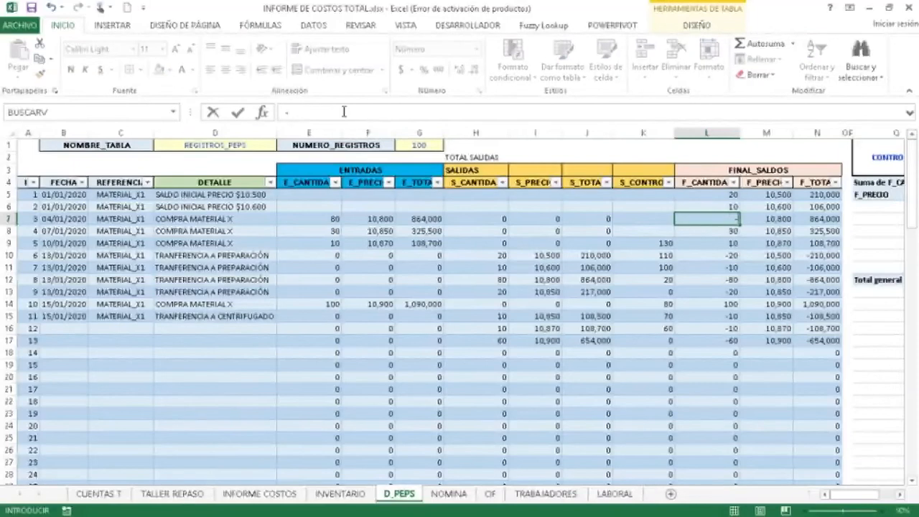
key(Home)
text(-)
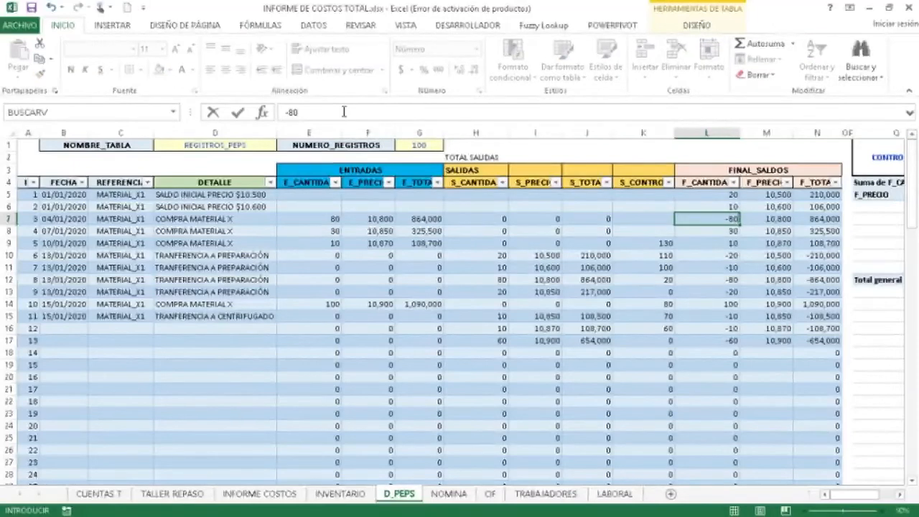
key(Return)
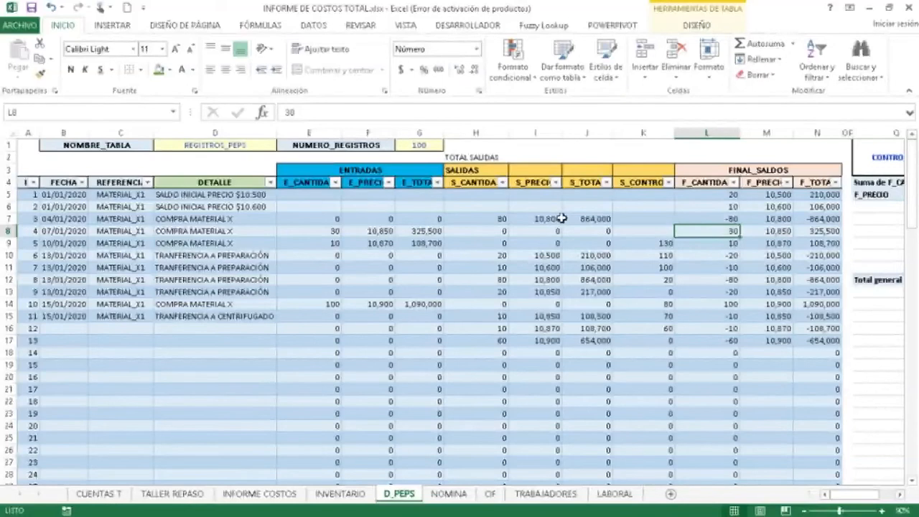
Step: Set the final balance quantity in L7 back to 80
key(Up)
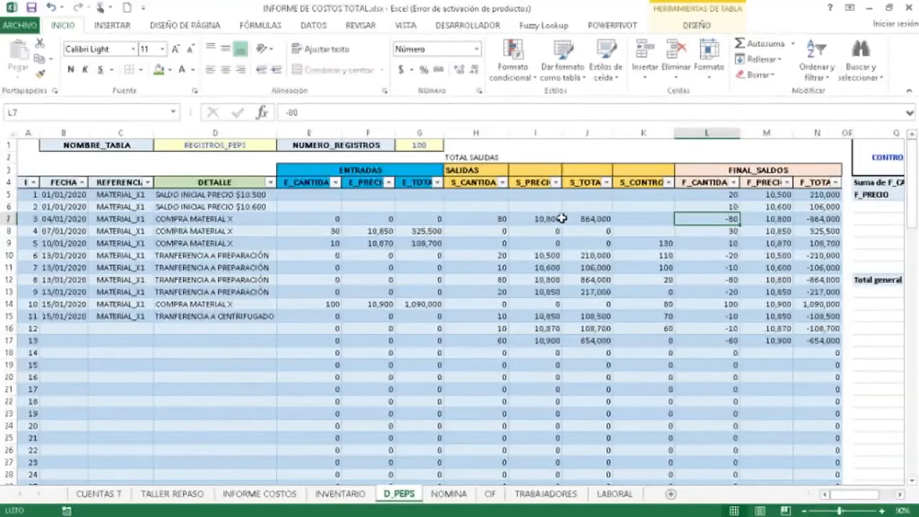
text(80)
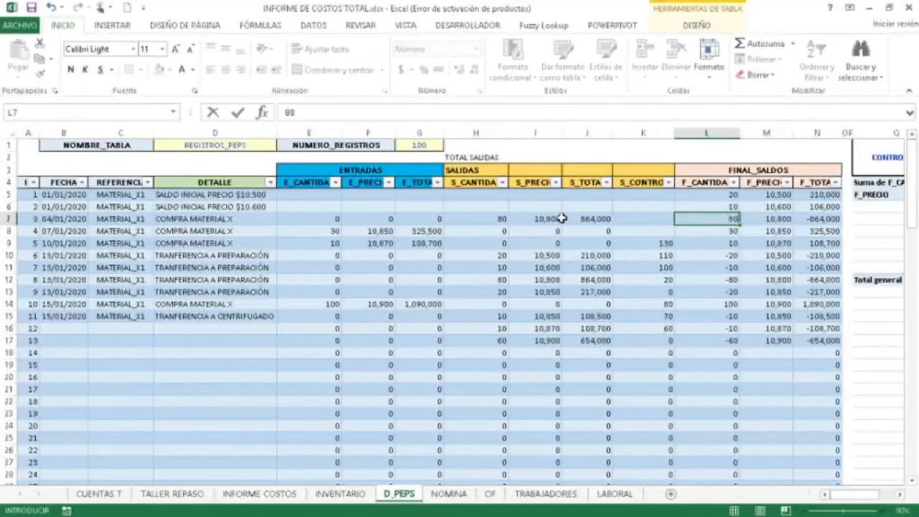
key(Return)
key(Up)
Step: Examine the SI formula for the entry price in F7 and the cells it refers to
key(Left)
key(Left)
key(Left)
key(Left)
key(Left)
key(Left)
key(Left)
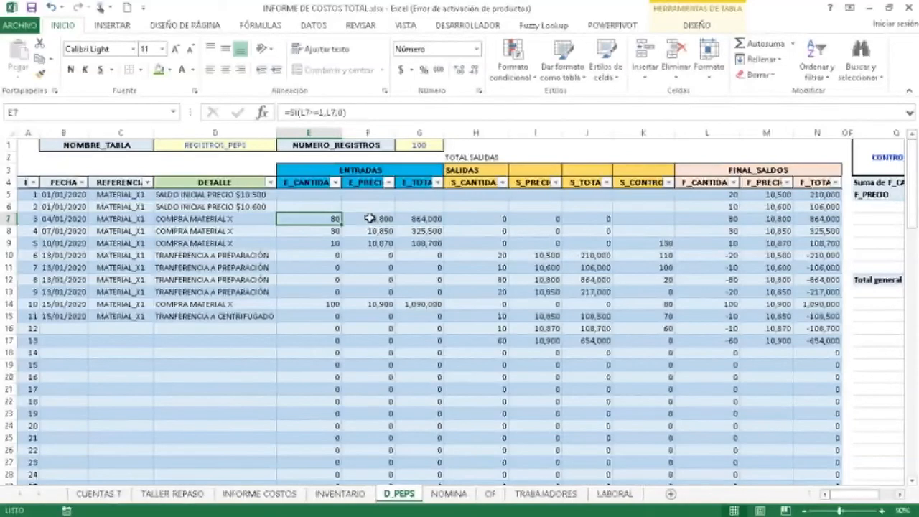
click(369, 219)
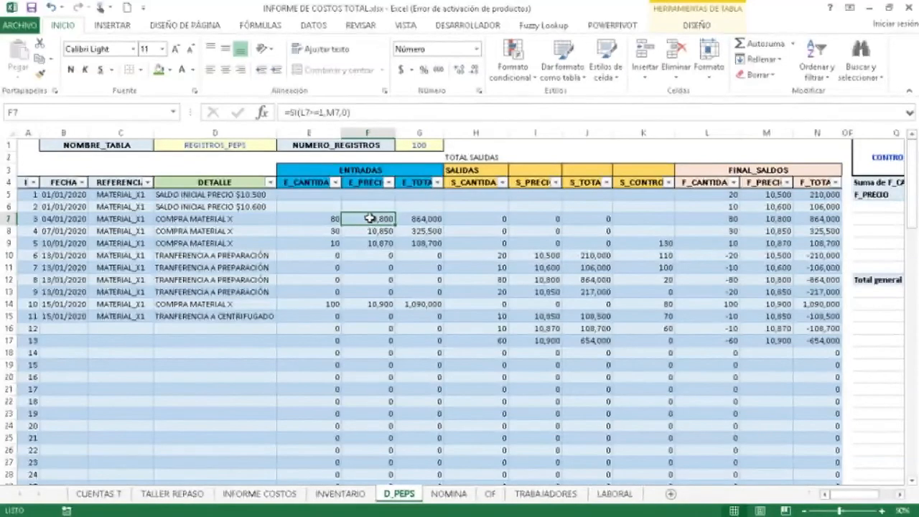
double_click(368, 219)
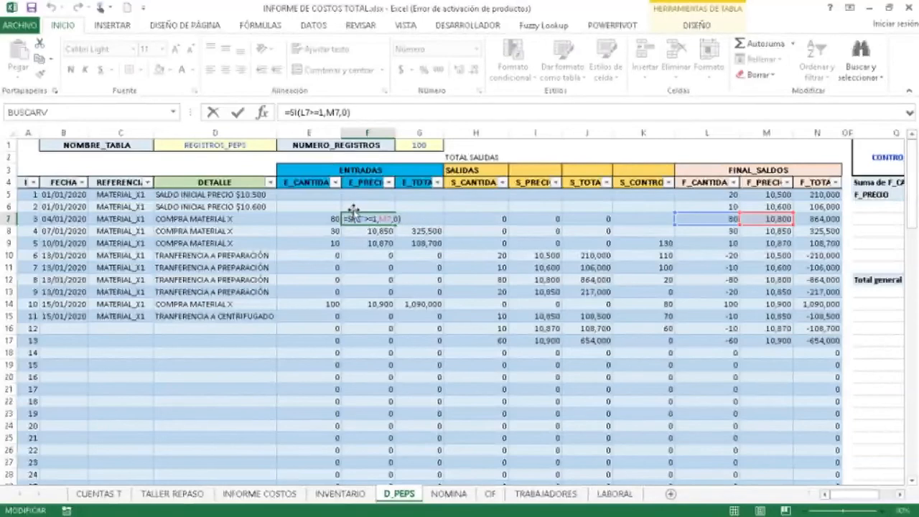
key(ctrl+Return)
Step: Change the final balance quantity in L7 to -80
key(Right)
key(Right)
key(Right)
key(Right)
key(Right)
key(Right)
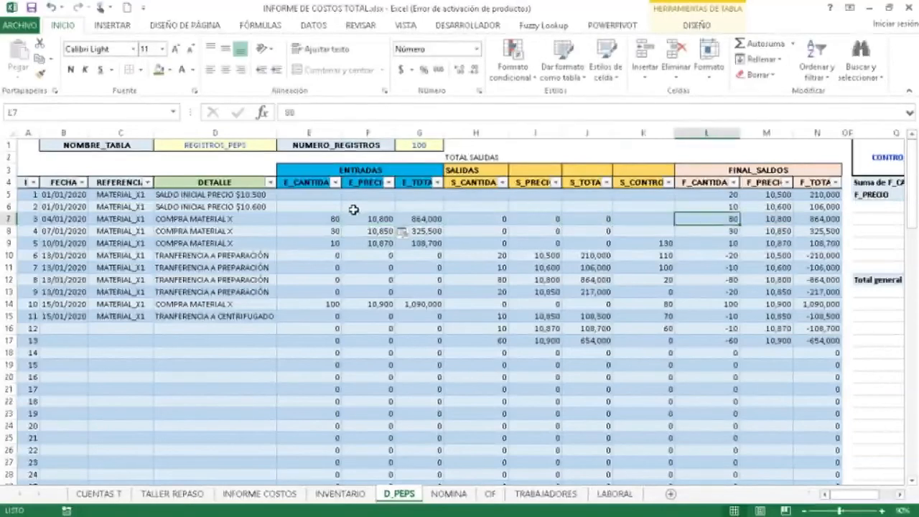
text(-80)
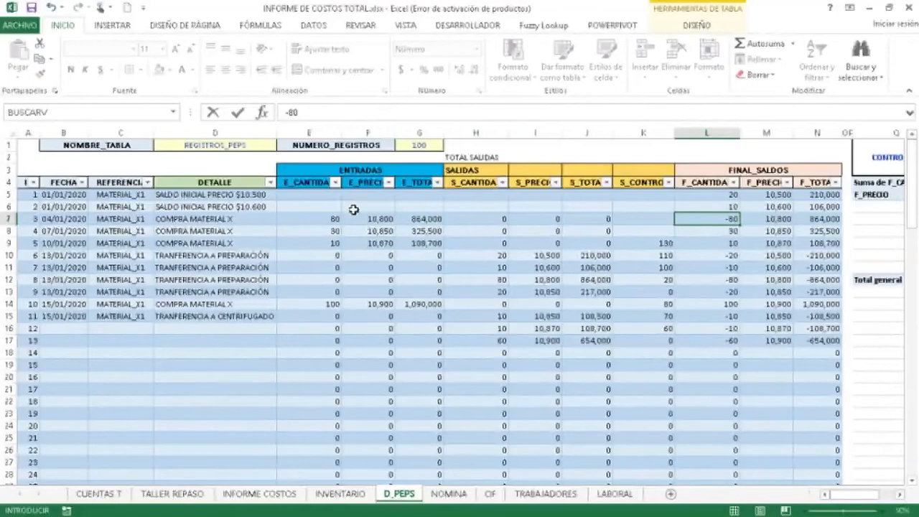
key(ctrl+Return)
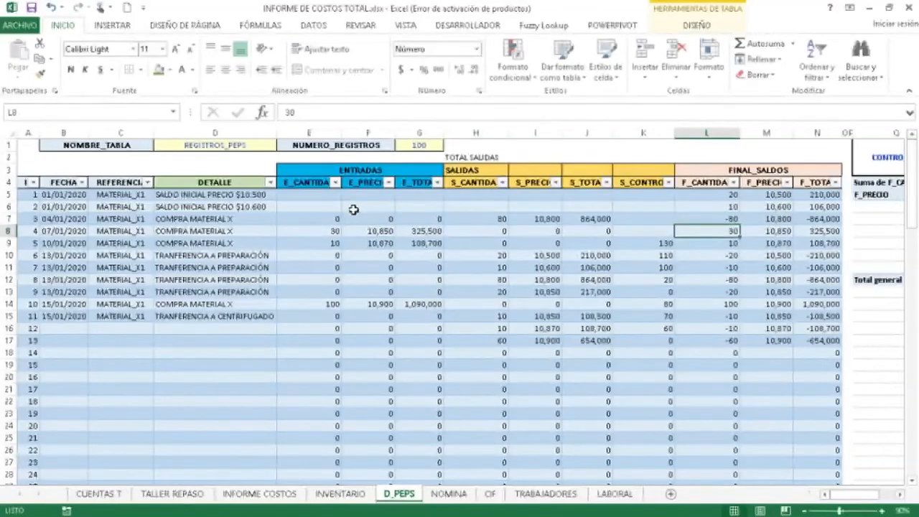
Step: Check the exit quantity in H7, and return the final balance quantity in L7 to 80
key(Left)
key(Left)
key(Left)
key(Left)
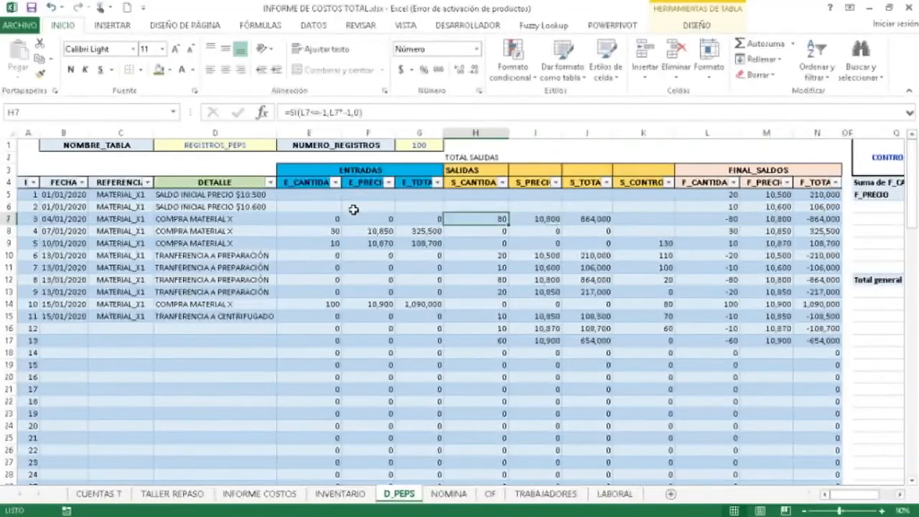
key(Right)
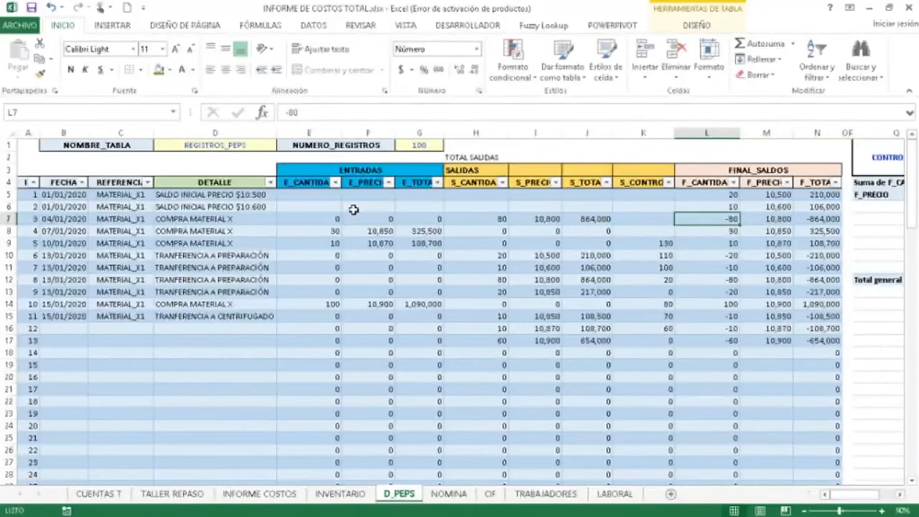
text(88)
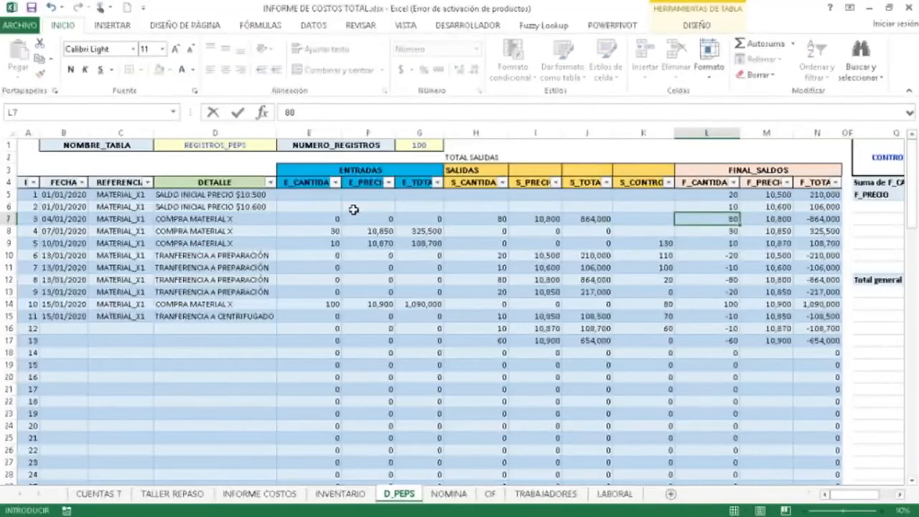
key(ctrl+Return)
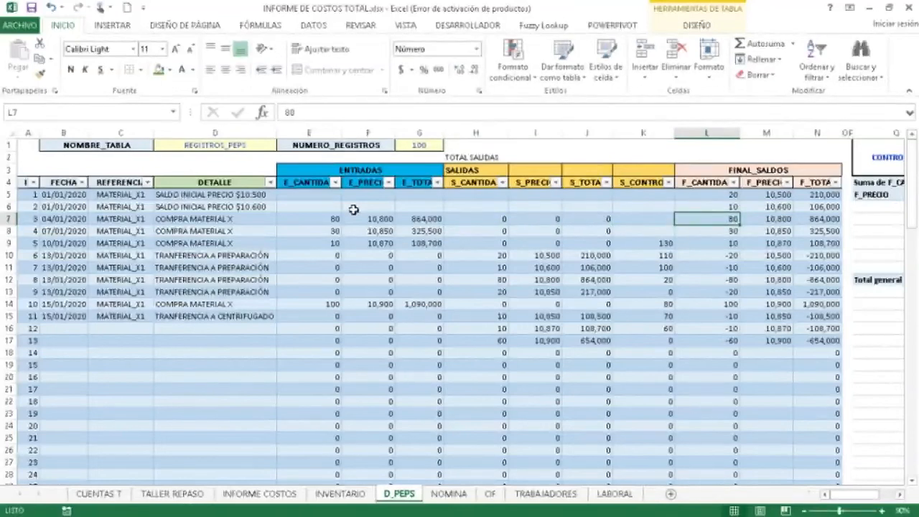
Step: Examine the SI formula for the exit quantity in H7 and the cell it refers to
key(Left)
key(Left)
key(Left)
key(Left)
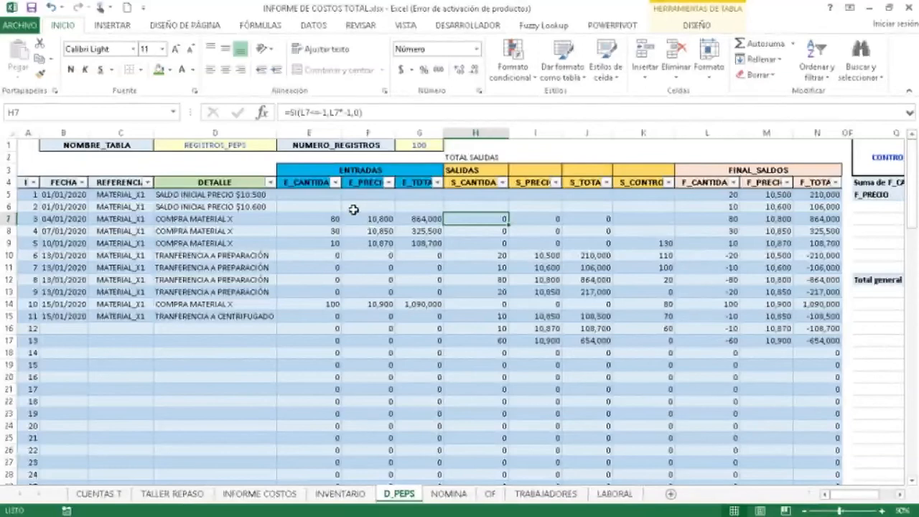
key(F2)
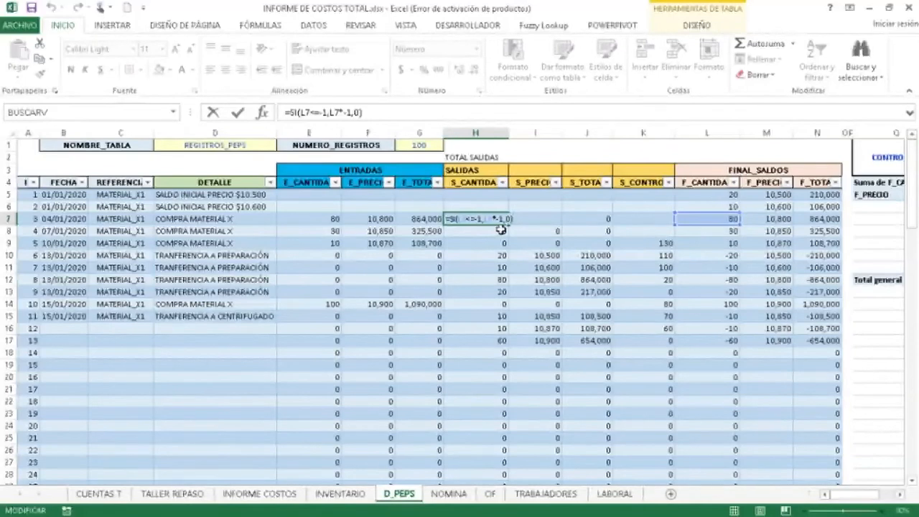
key(ctrl+Return)
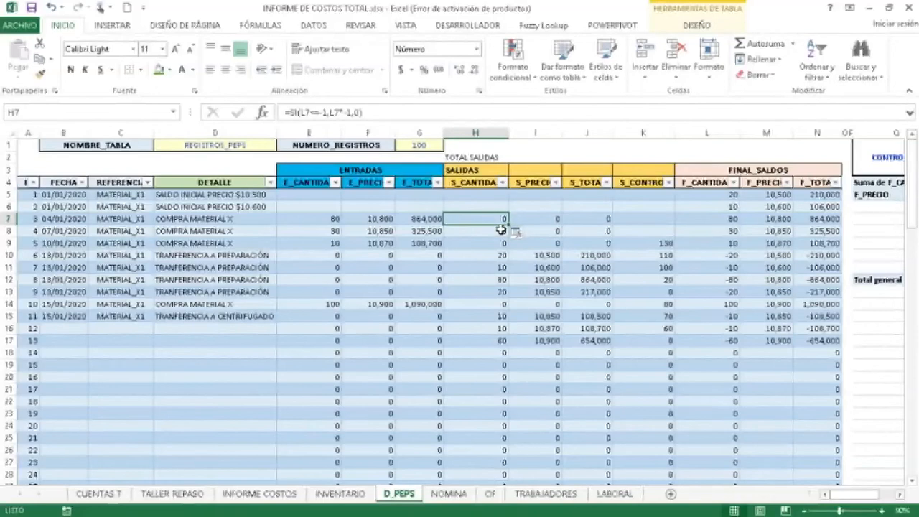
Step: Enter -80 as the final balance quantity in L7 to test the exit quantity formula
key(Right)
key(Right)
key(Right)
key(Right)
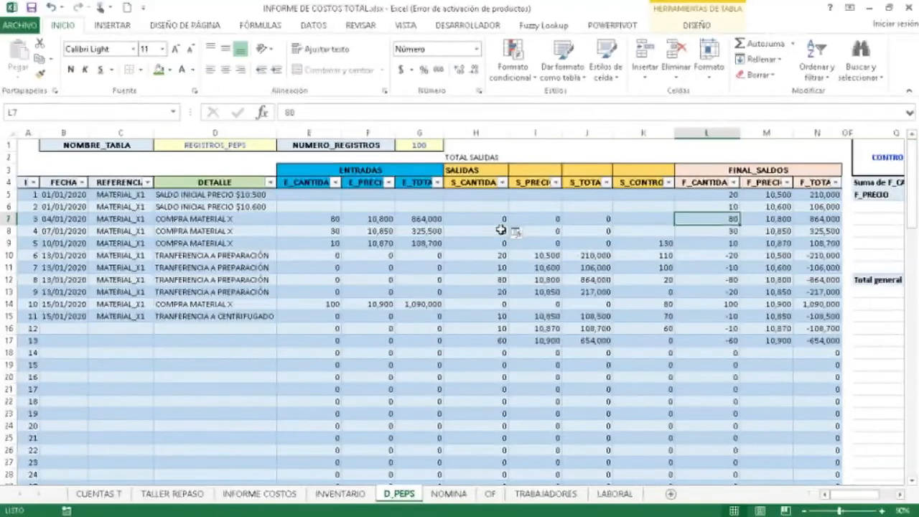
text(-80)
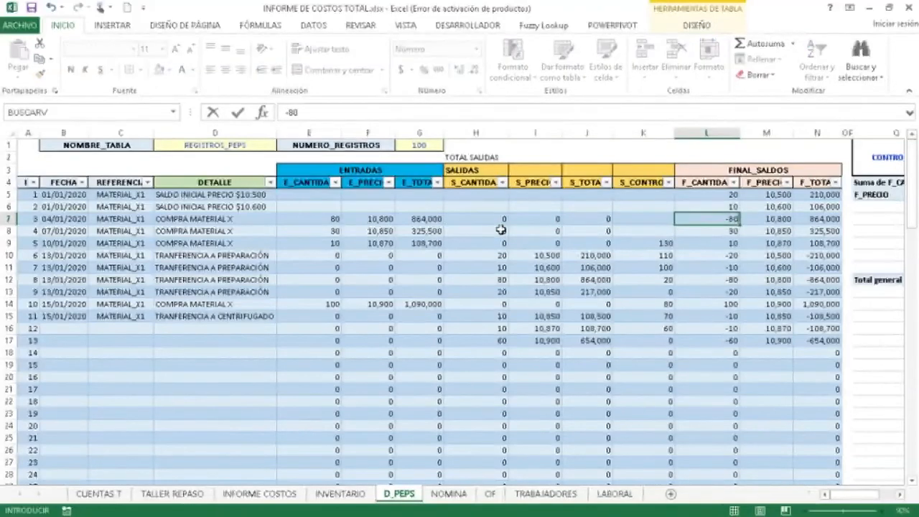
key(Return)
key(Up)
Step: Inspect the value-if-true argument of the exit quantity formula in H7
key(Left)
key(Left)
key(Left)
key(Left)
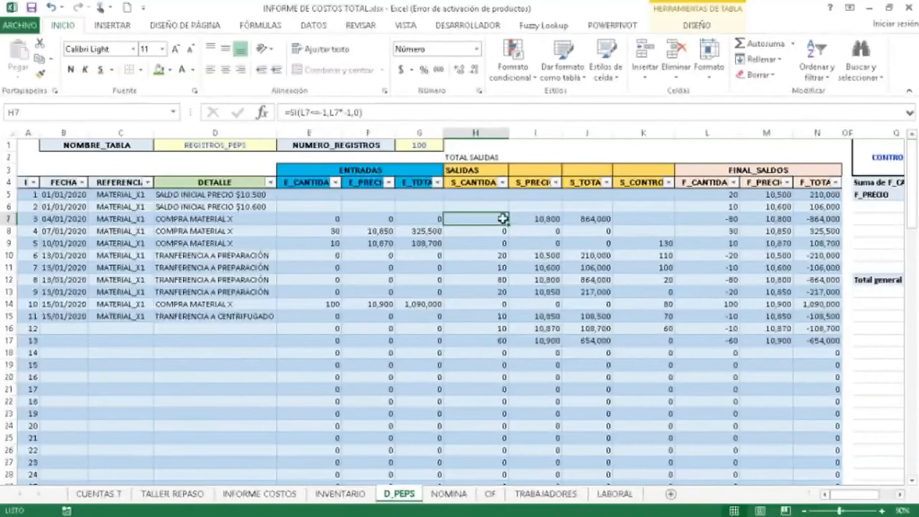
click(350, 113)
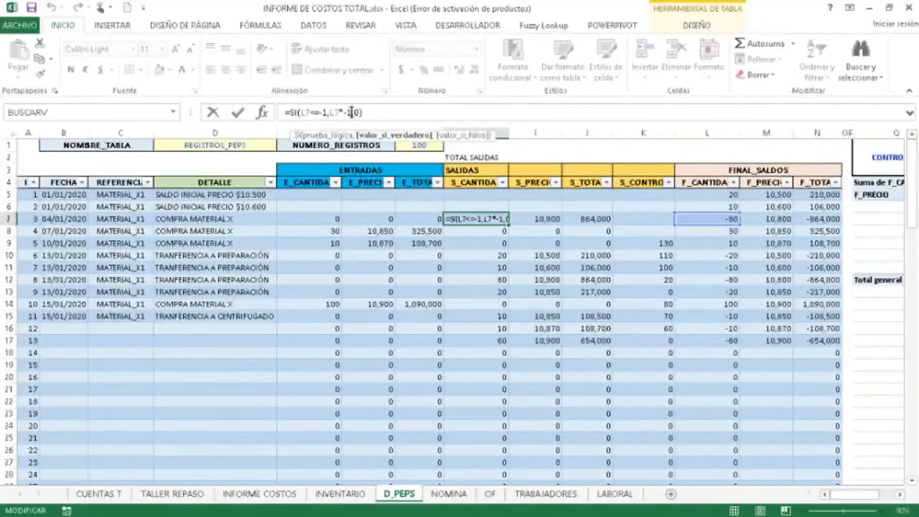
key(Return)
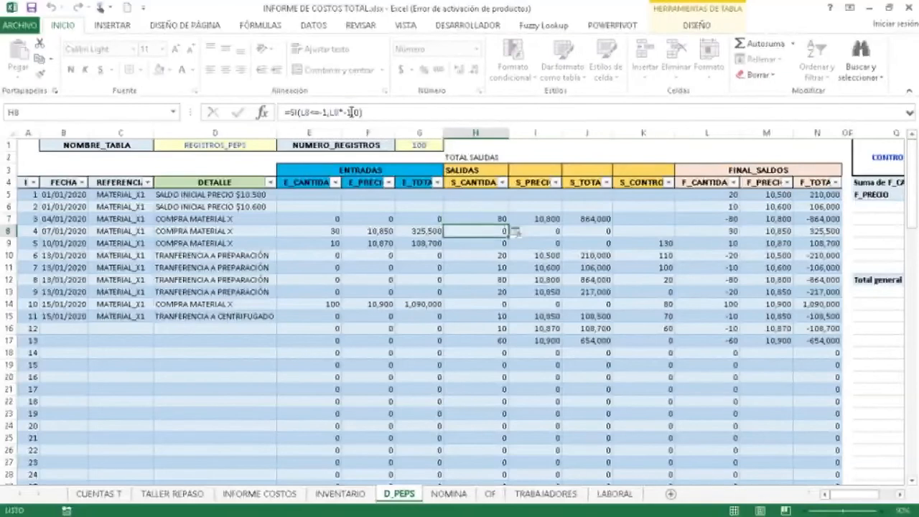
Step: Restore the final balance quantity in L7 to 80
key(Up)
key(Right)
key(Right)
key(Right)
key(Right)
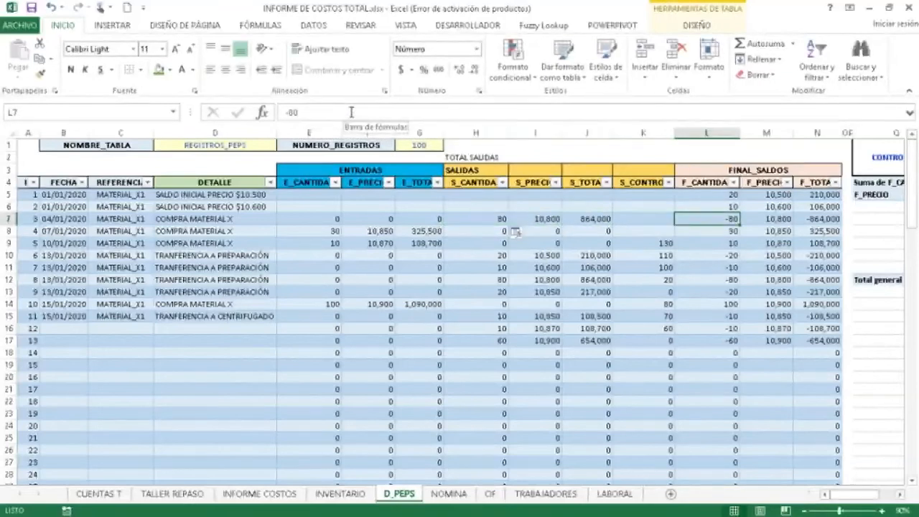
text(80)
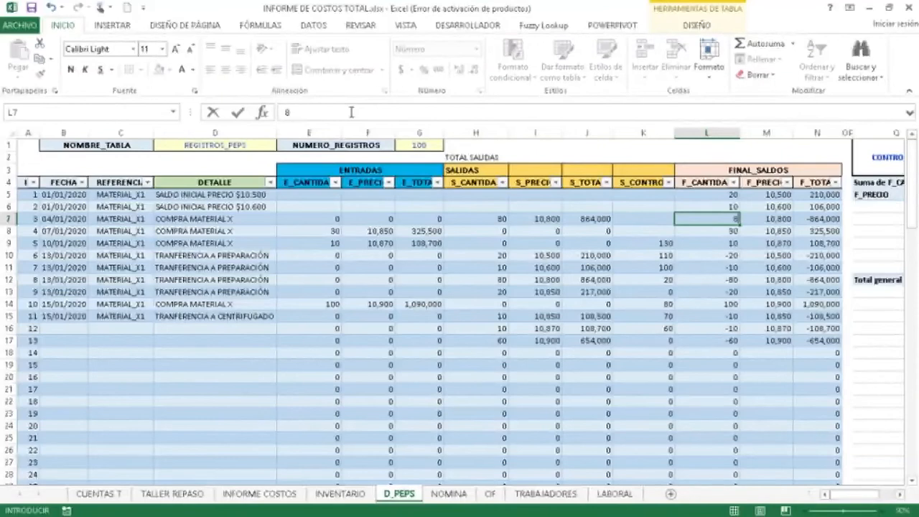
key(Return)
key(Up)
Step: Examine the SI formula for the exit price in I7 and the cells it refers to
key(Left)
key(Left)
key(Left)
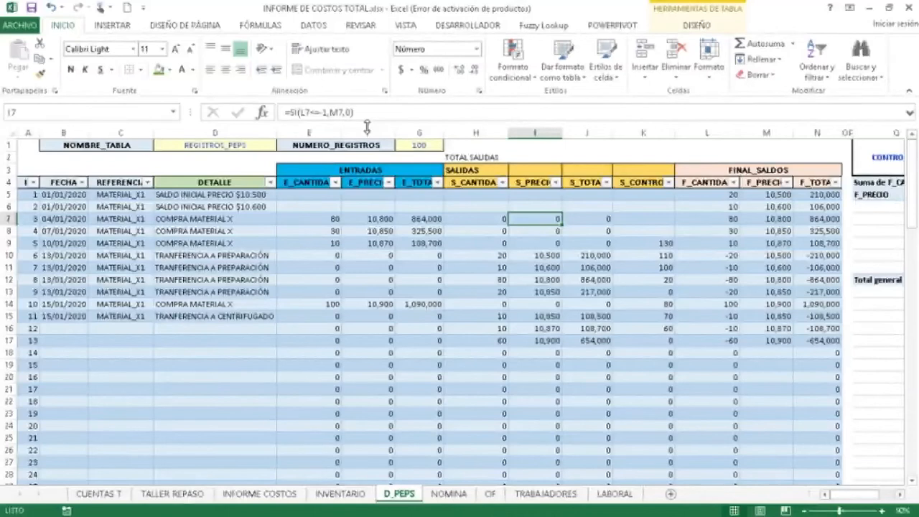
key(F2)
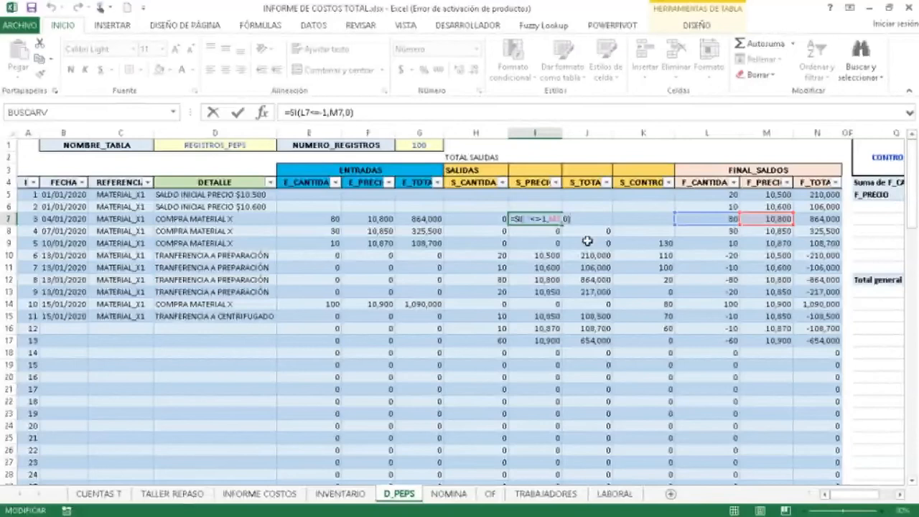
key(Escape)
Step: Check the entry price in F7 and inspect the multiplication formula for the entry total in G7
key(Left)
key(Left)
key(Left)
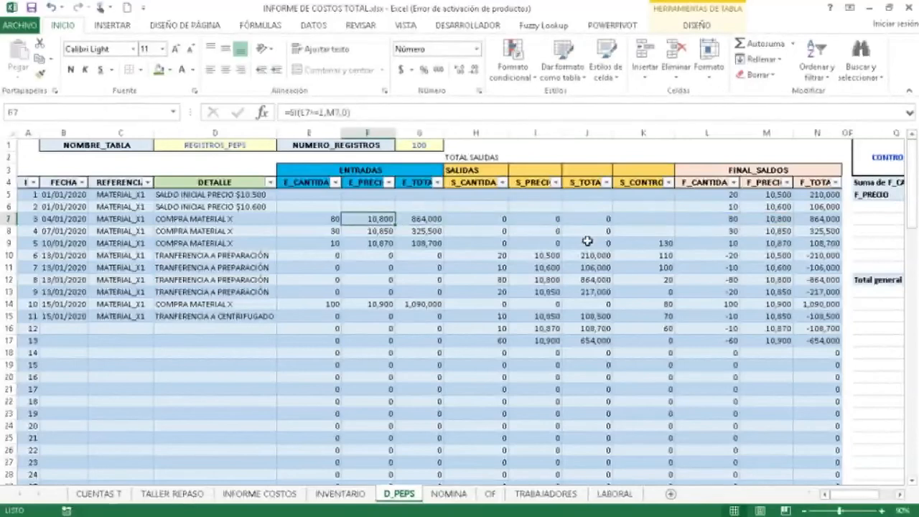
key(Right)
key(F2)
key(Return)
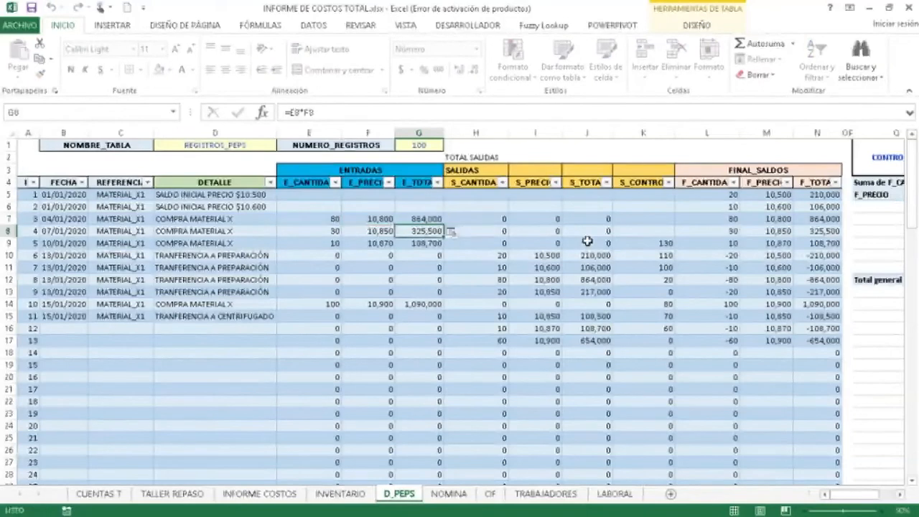
Step: Inspect the exit total formula in J7 and the cells it multiplies
key(Up)
key(Right)
key(Right)
key(Right)
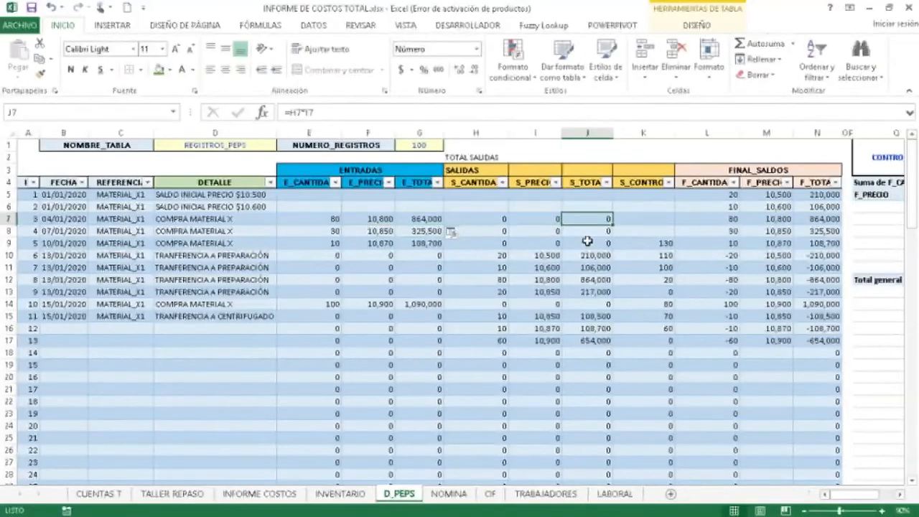
key(F2)
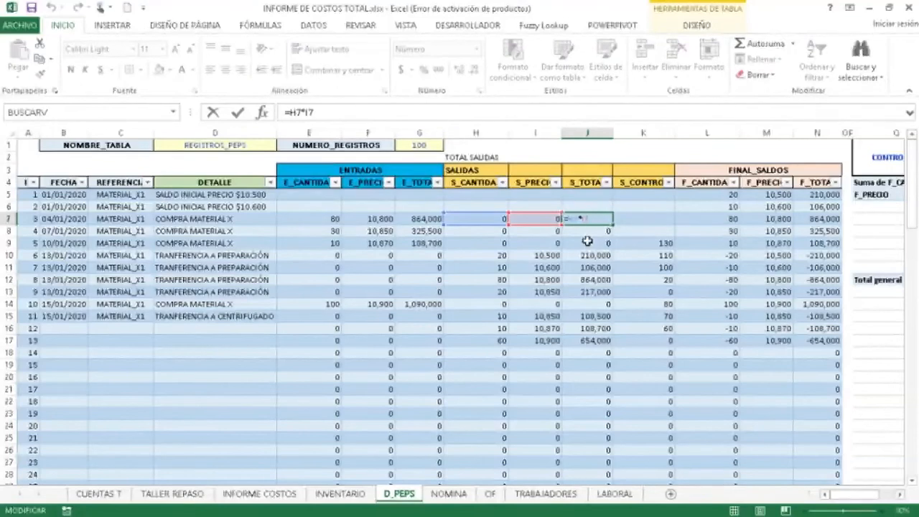
key(Return)
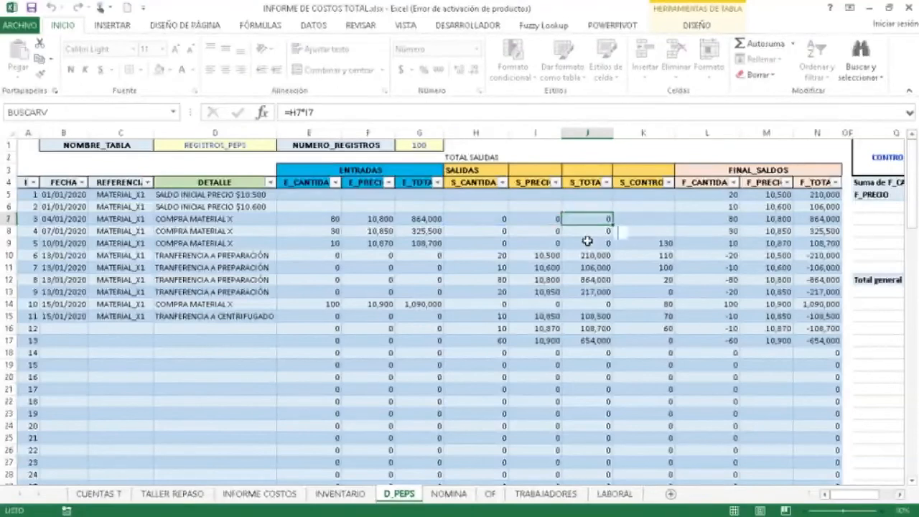
Step: Review the final balance quantities in the F_CANTIDAD column from L7 down to L18
key(Up)
key(Right)
key(Right)
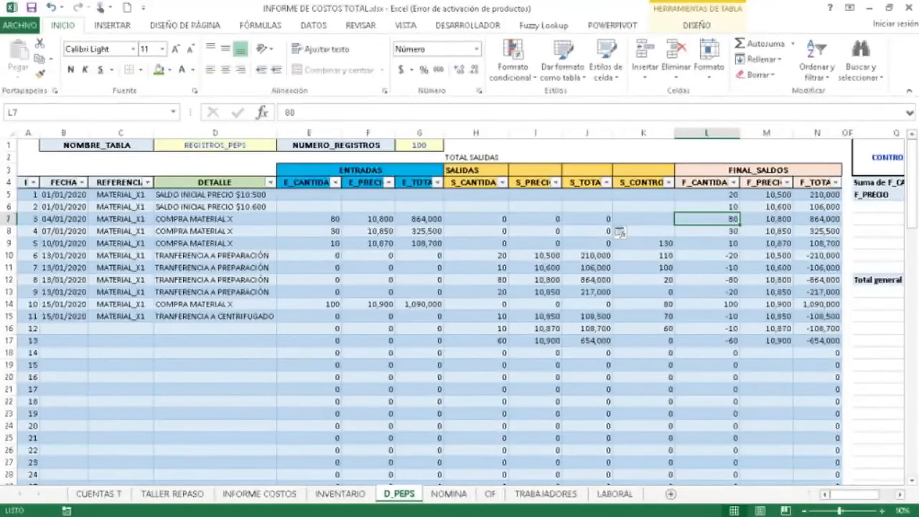
mouse_move(845, 515)
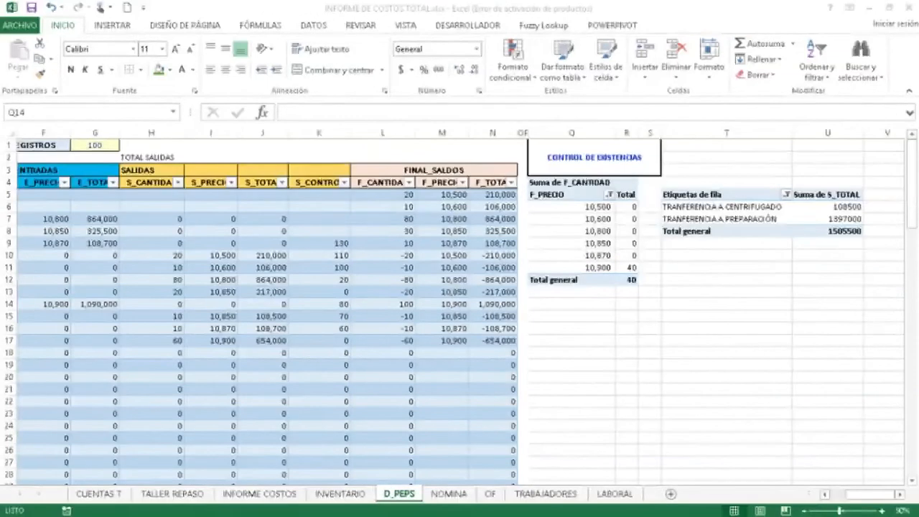
click(381, 231)
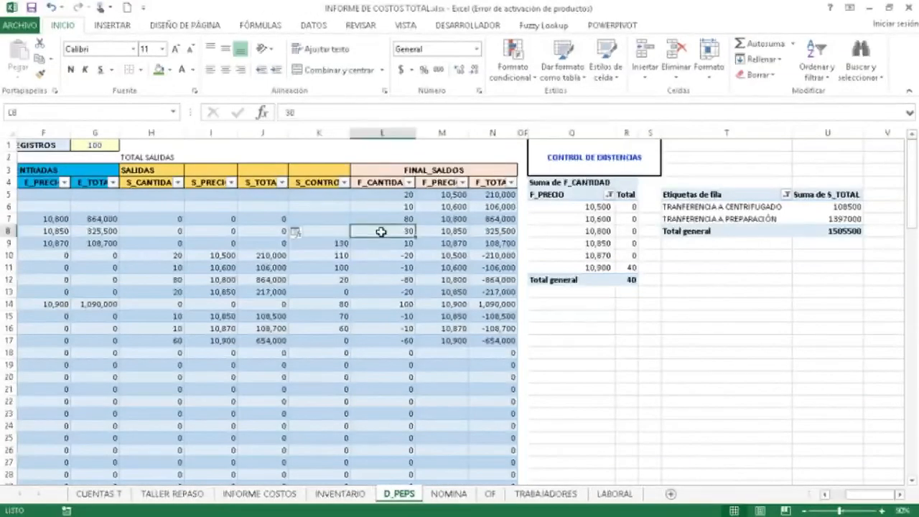
click(381, 257)
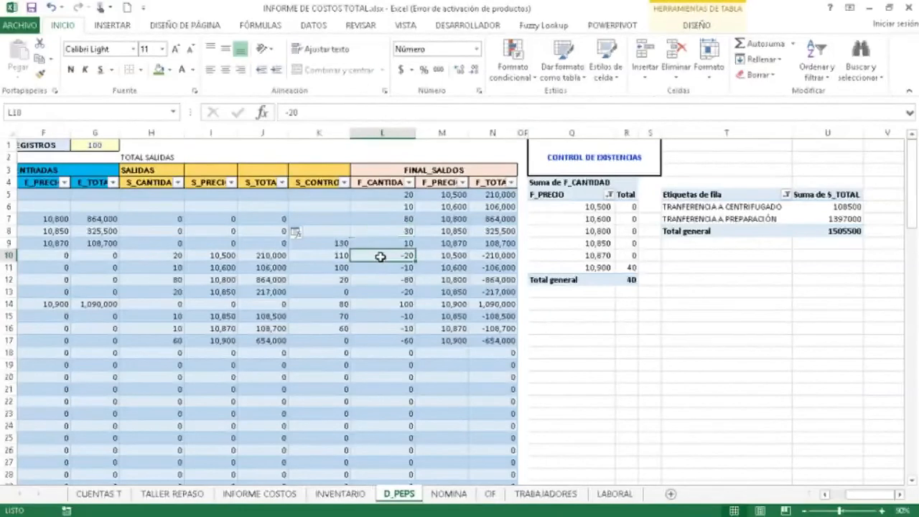
key(Down)
key(Down)
key(Down)
key(Down)
key(Down)
key(Down)
key(Down)
key(Down)
key(Down)
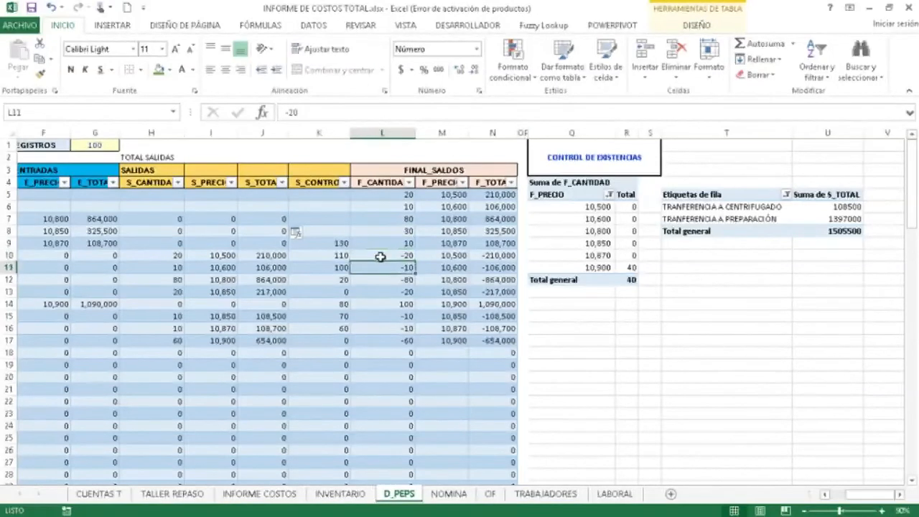
key(Up)
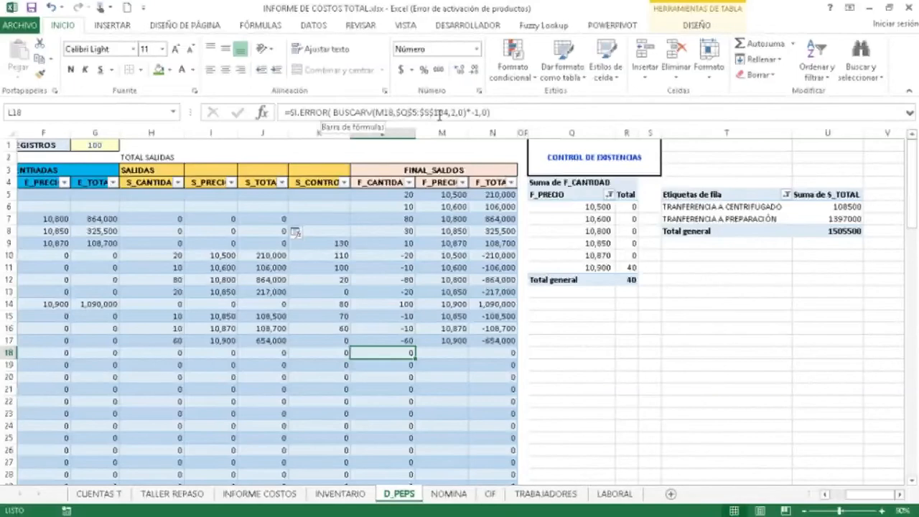
Step: Inspect the BUSCARV part of the SI.ERROR formula in L18 and the range it searches
click(334, 113)
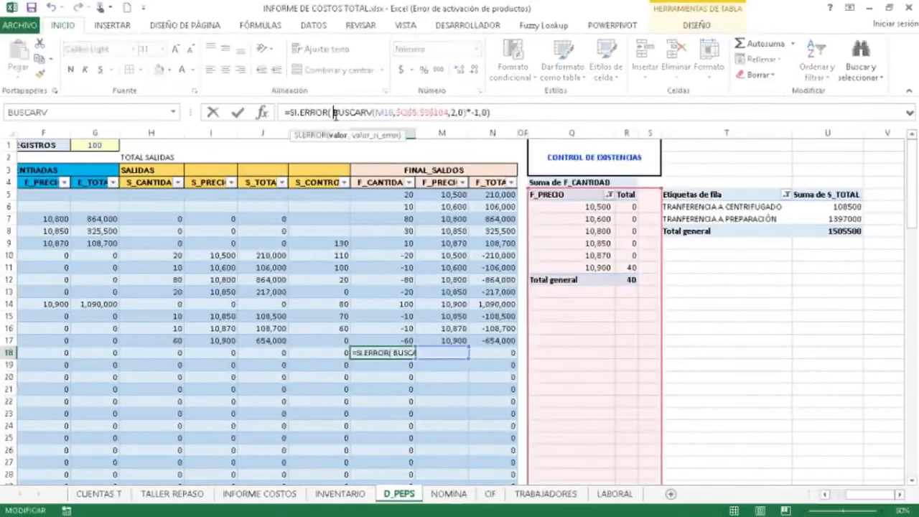
drag(333, 112, 469, 112)
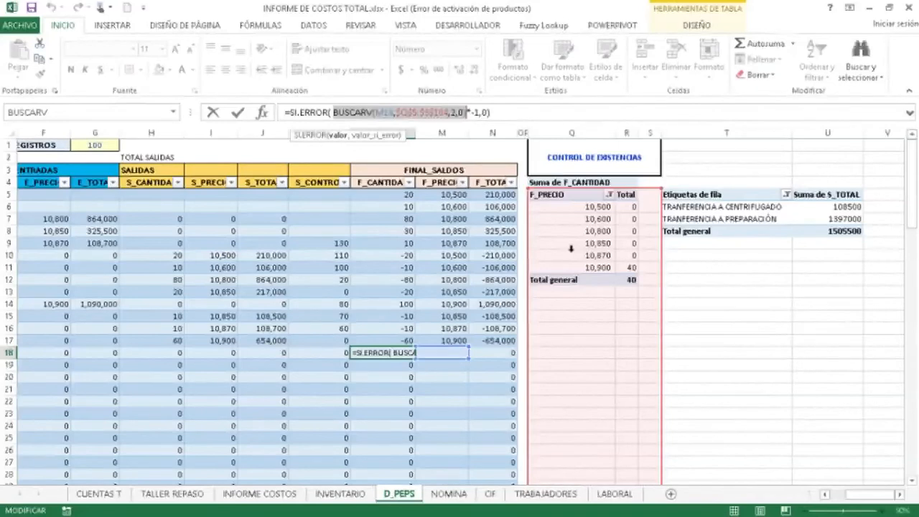
key(ctrl+Return)
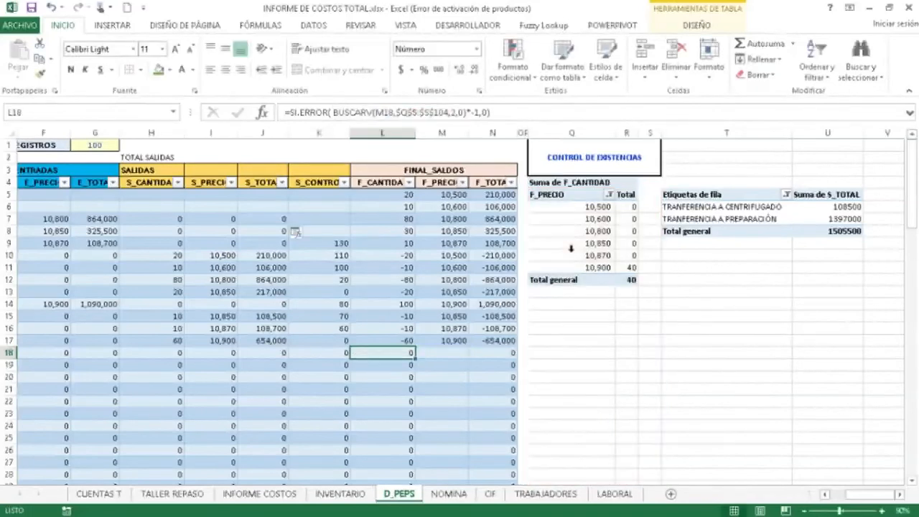
Step: Examine the stock control pivot table's Suma de F_CANTIDAD and F_PRECIO entries alongside the F_PRECIO column of the inventory table
click(588, 184)
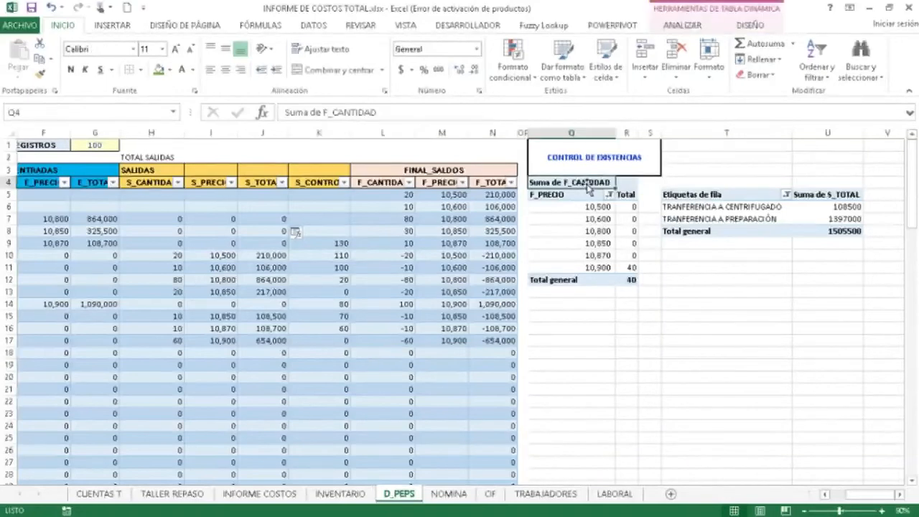
click(585, 219)
click(449, 218)
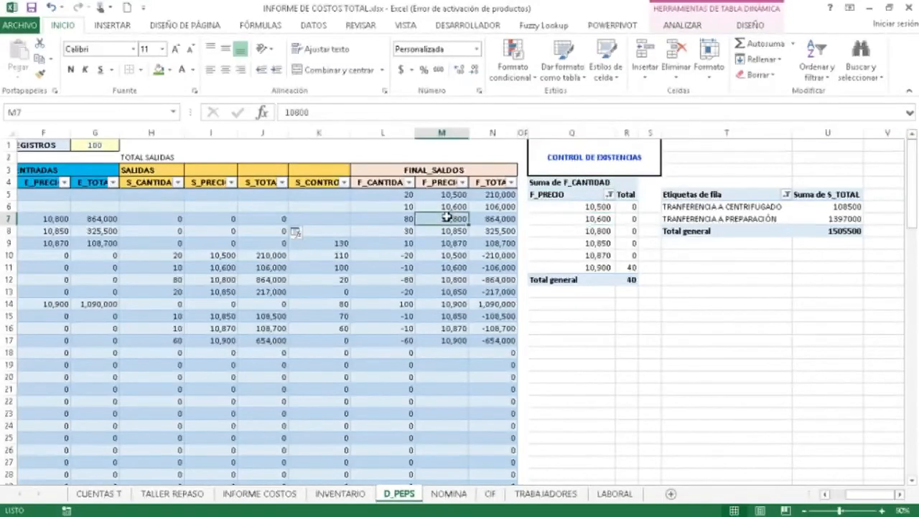
key(Right)
key(Right)
key(Right)
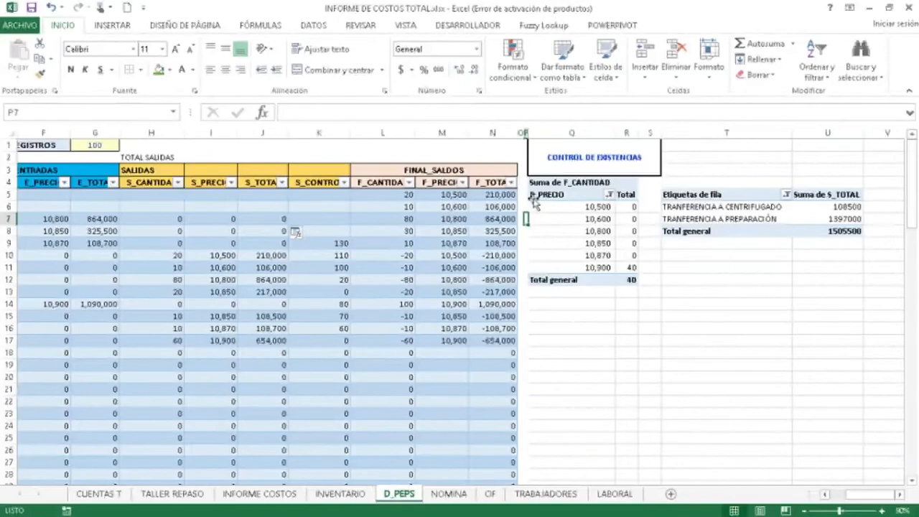
click(560, 212)
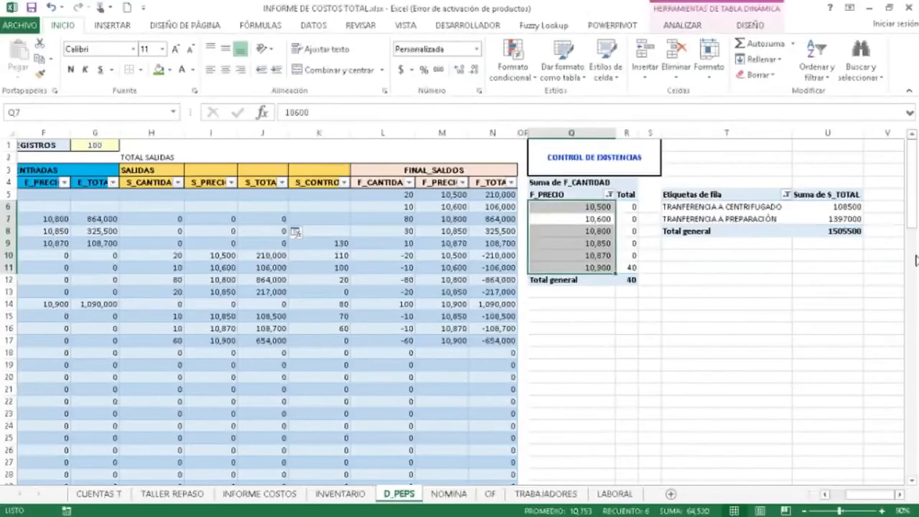
Step: Select the whole inventory table from the ID header in A4 through the Total row and the F_TOTAL column
click(280, 211)
key(Left)
key(Left)
key(Left)
key(Left)
key(Left)
key(Left)
key(Left)
key(Left)
key(Left)
key(Up)
key(Up)
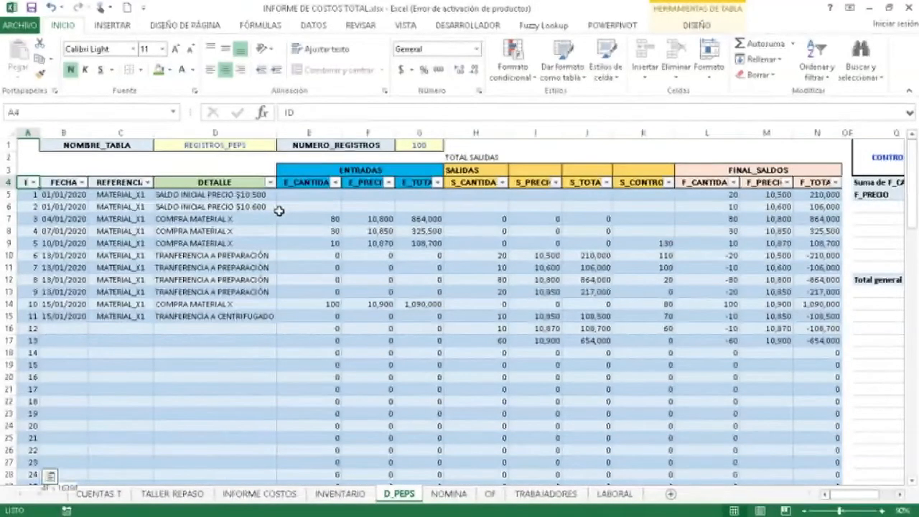
key(ctrl+shift+Down)
key(ctrl+shift+Right)
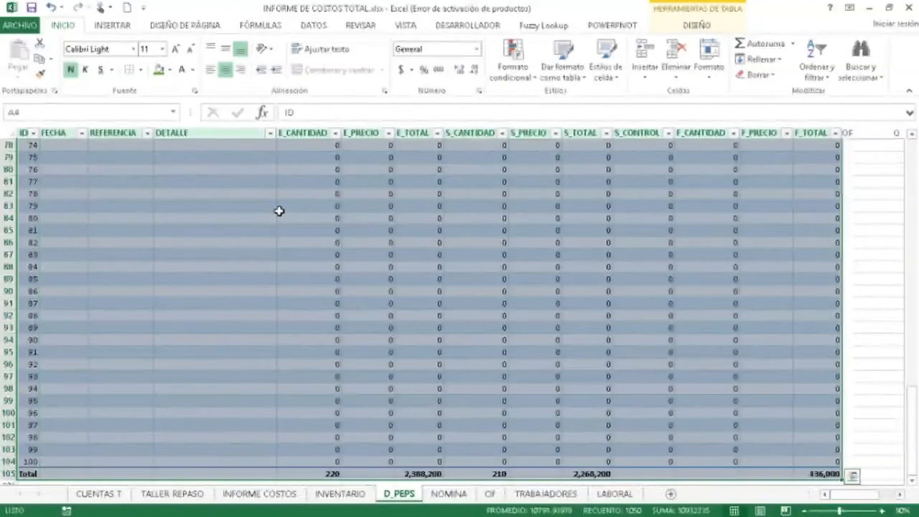
Step: Start a pivot table based on Tabla2 with the existing worksheet as its destination
click(104, 26)
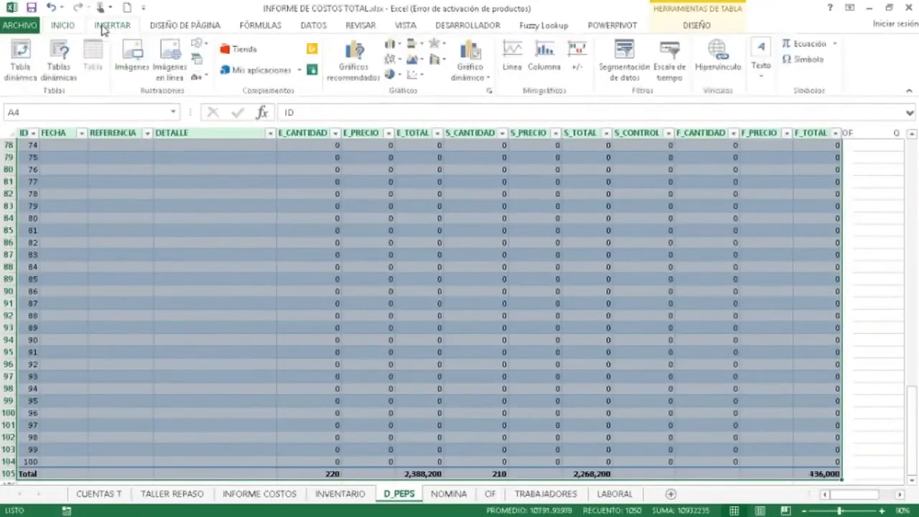
click(21, 69)
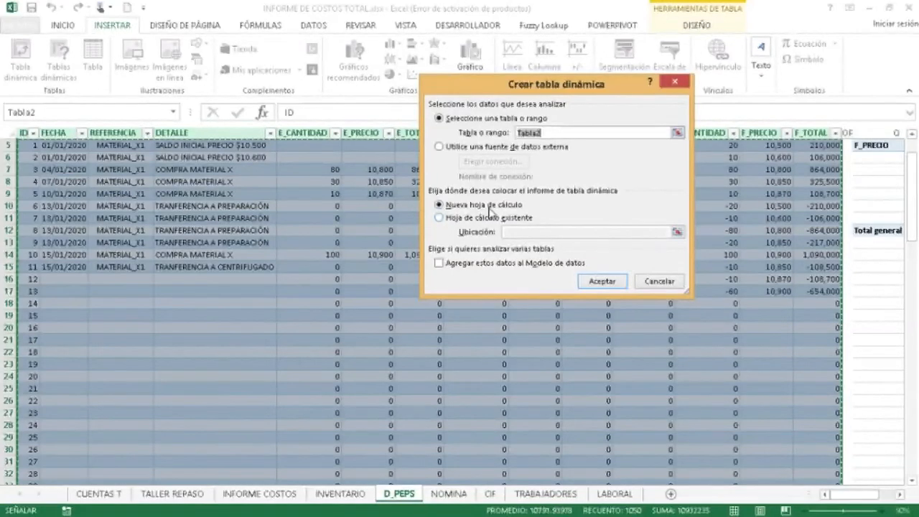
click(439, 218)
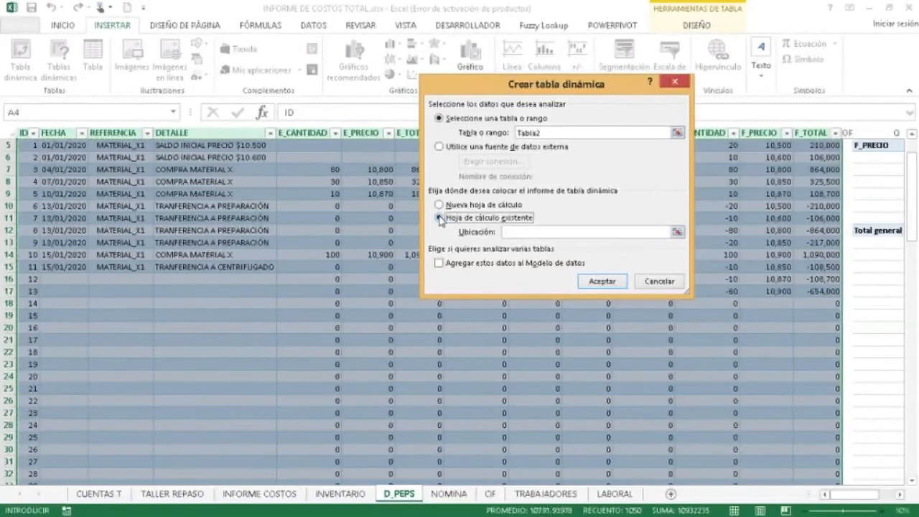
Step: Set the pivot table's location to cell W5 of the D_PEPS sheet and create it
click(678, 233)
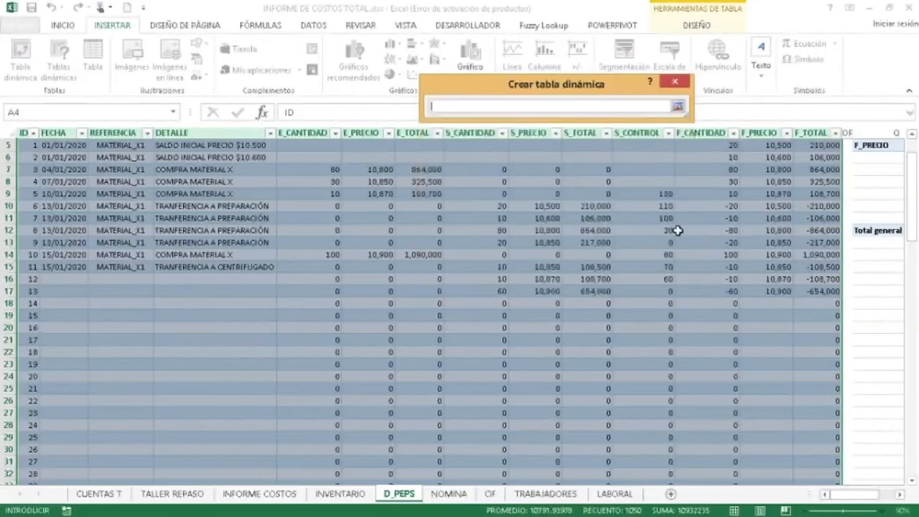
click(876, 264)
key(Right)
key(Right)
key(Right)
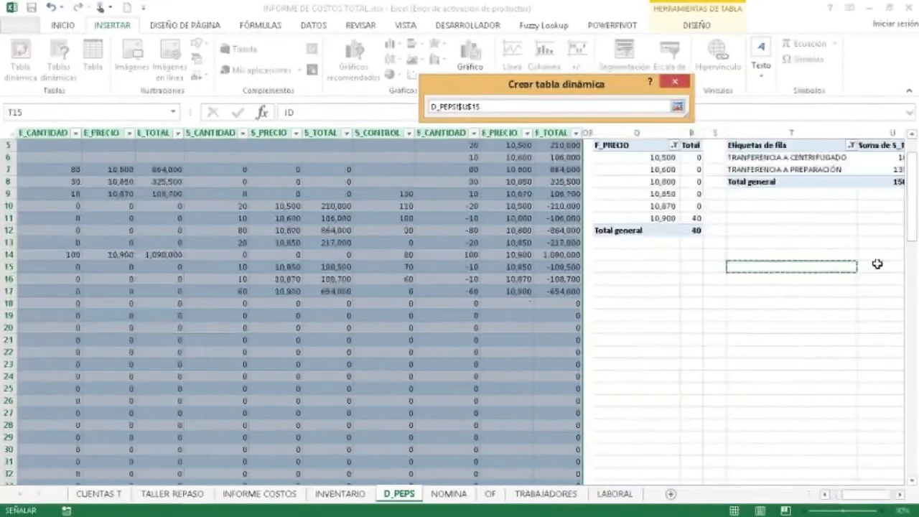
key(Right)
key(Right)
key(Right)
key(Right)
key(Right)
key(Right)
key(Right)
key(Right)
key(Right)
key(Right)
key(Right)
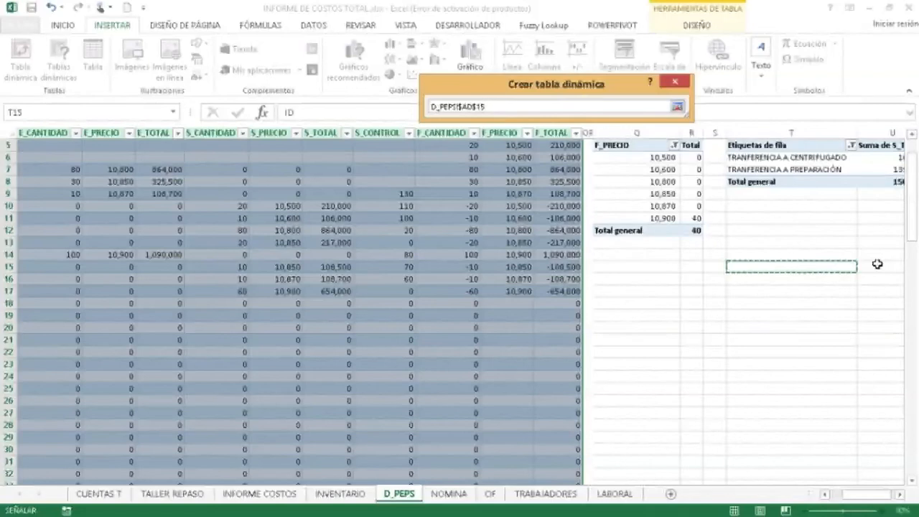
click(486, 147)
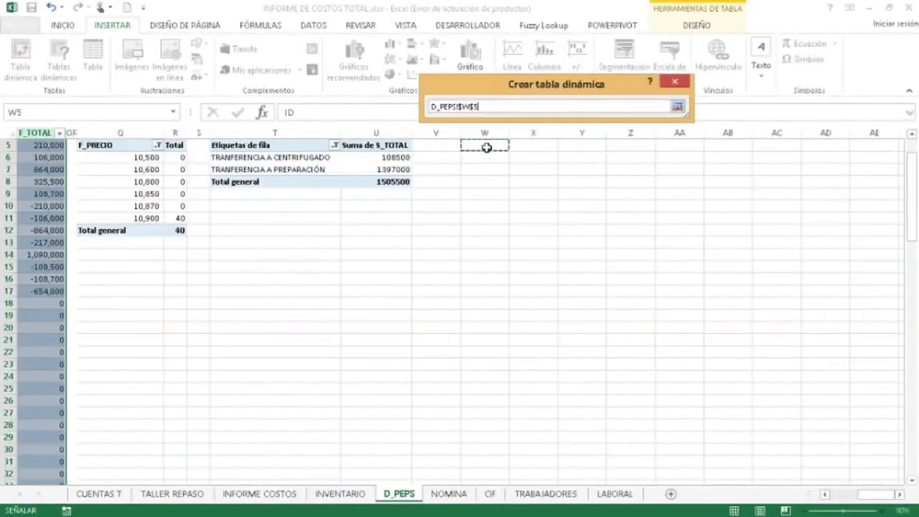
click(677, 107)
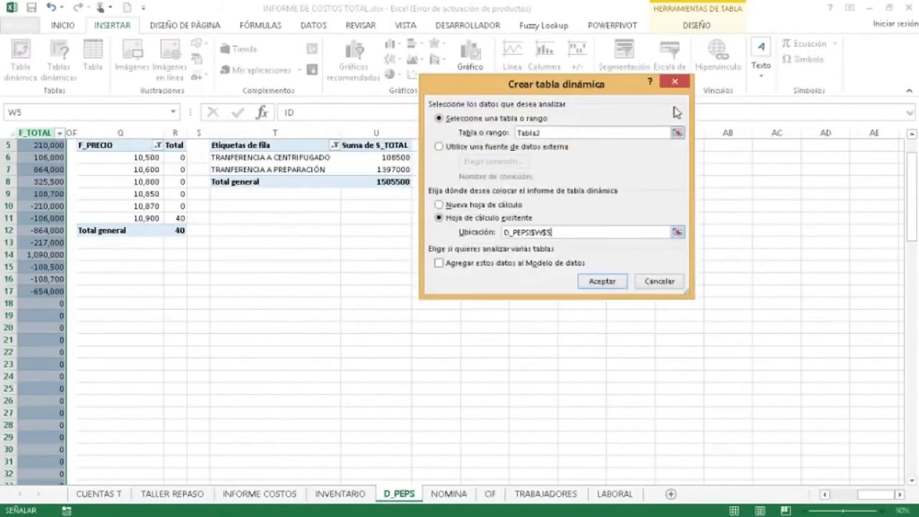
click(601, 281)
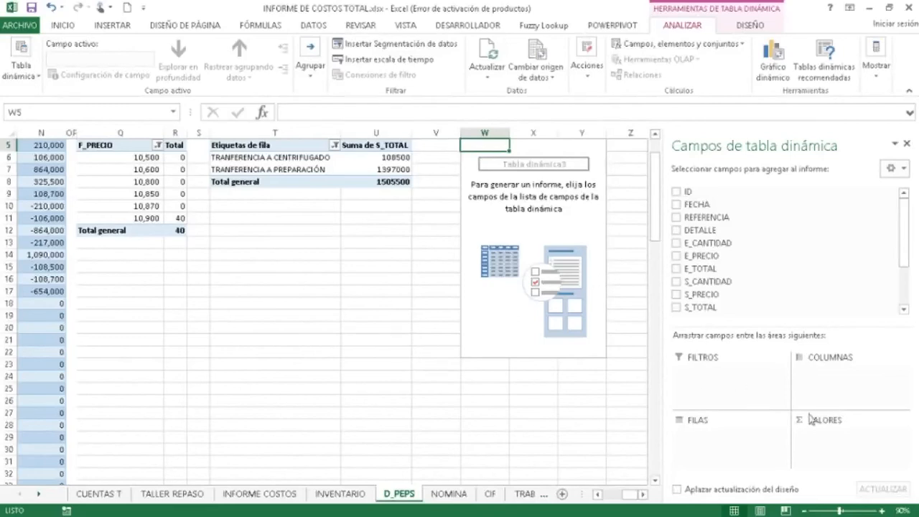
Step: Add the FECHA and F_PRECIO fields to the rows of the new pivot table
click(739, 379)
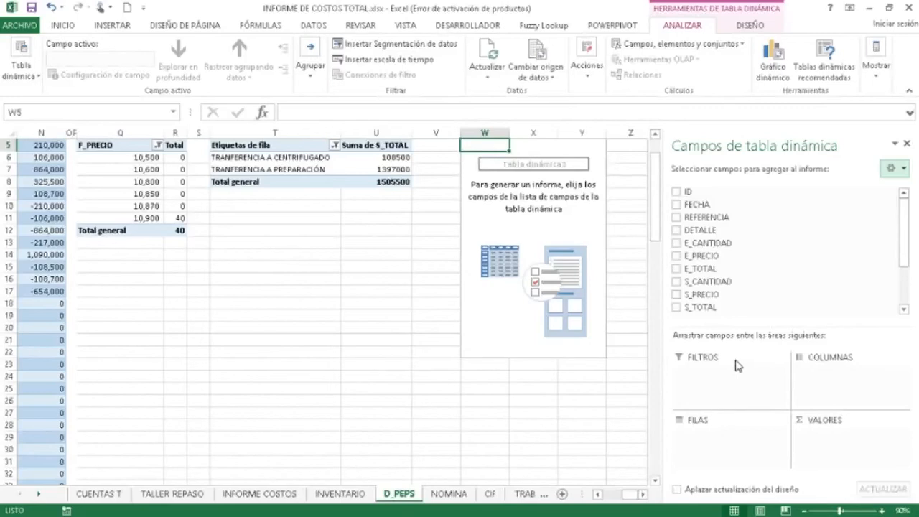
click(677, 207)
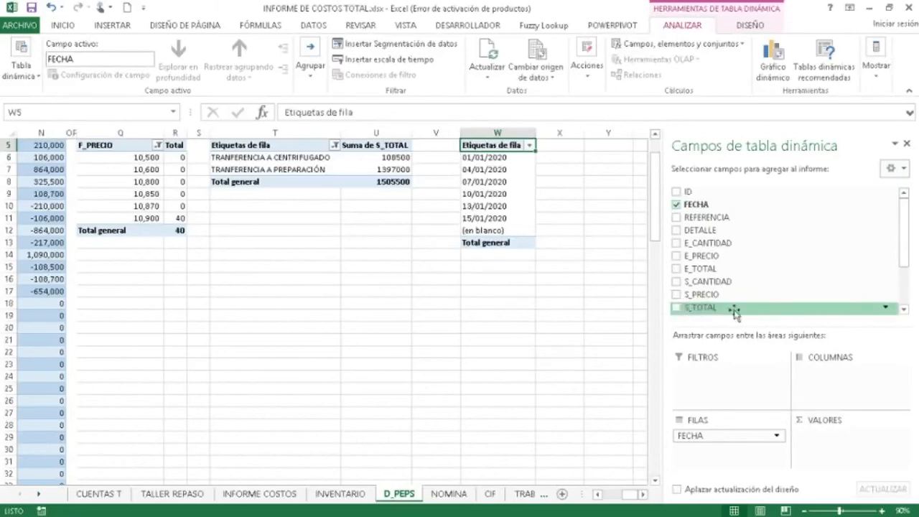
scroll(906, 290, down, 2)
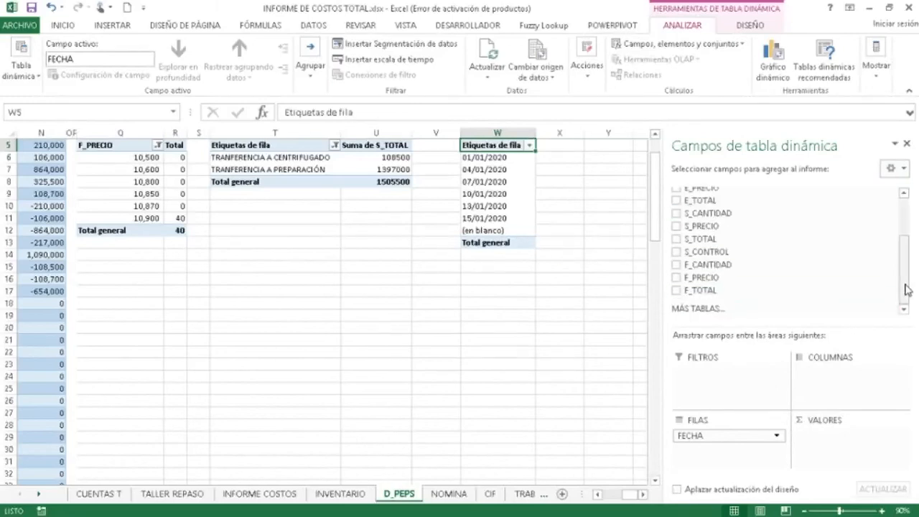
click(677, 280)
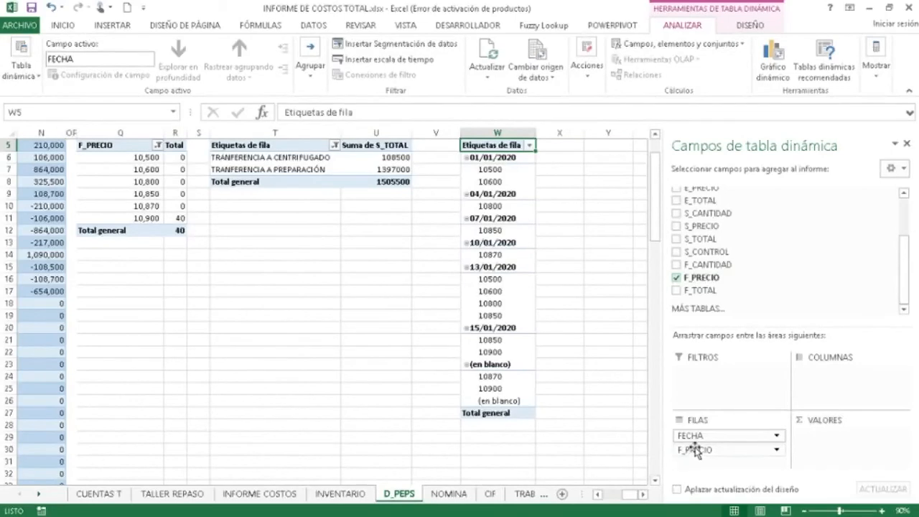
Step: Move the F_PRECIO field from the rows to the values of the new pivot table, keeping FECHA in the rows
drag(695, 449, 823, 439)
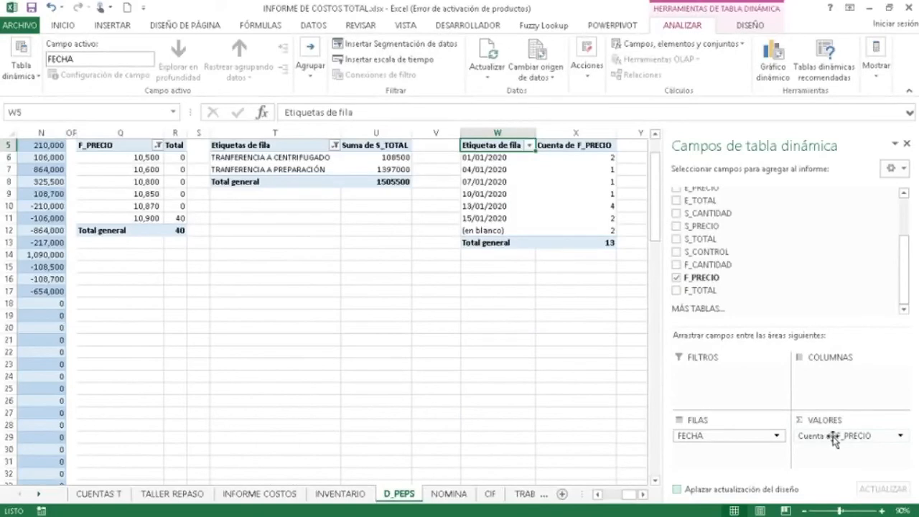
click(902, 437)
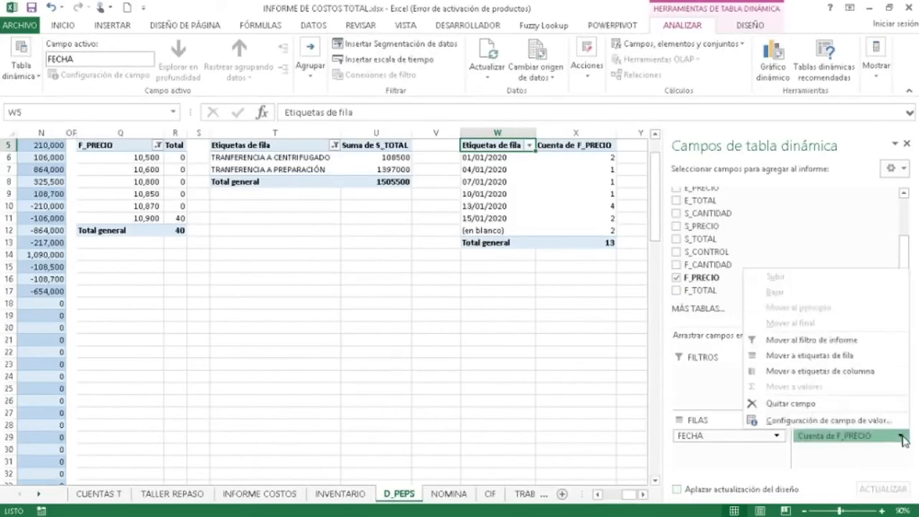
click(871, 458)
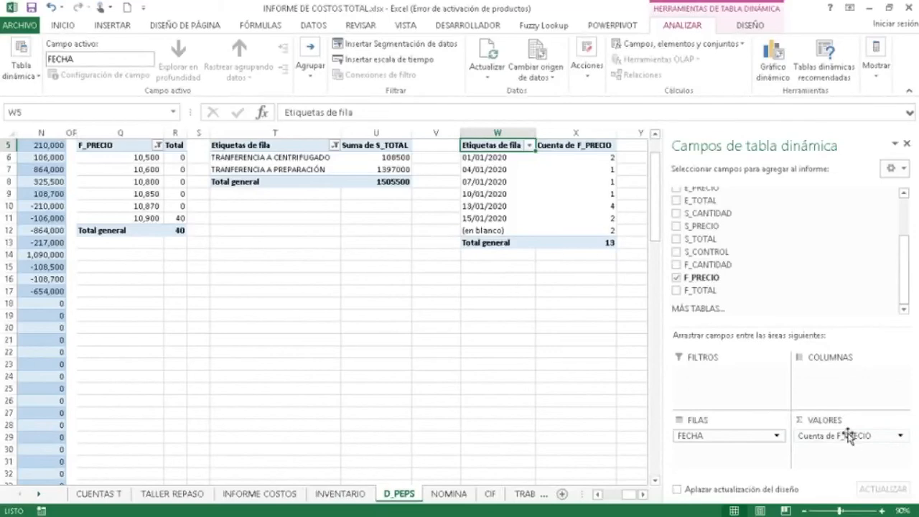
click(493, 157)
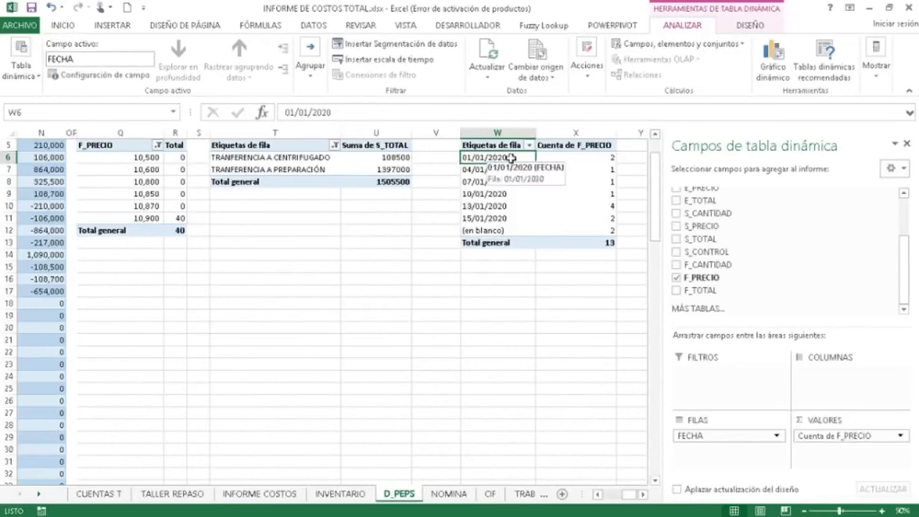
click(586, 159)
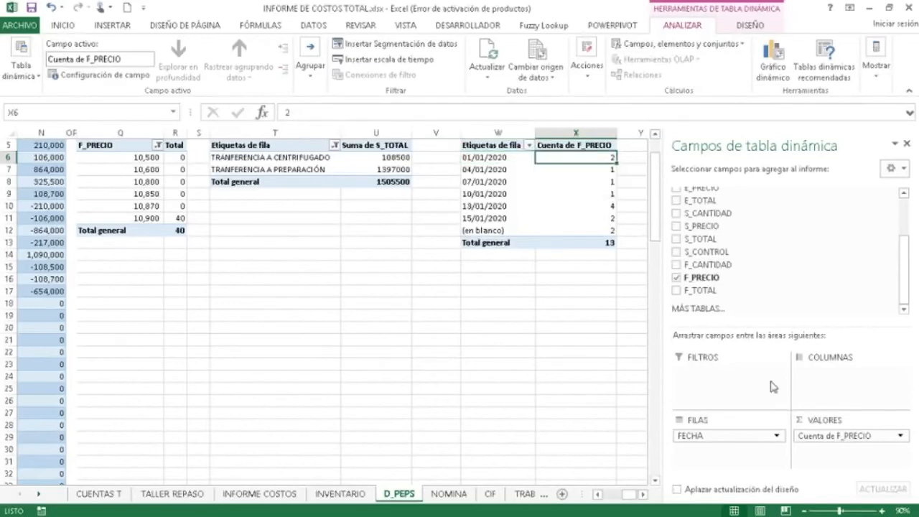
click(805, 439)
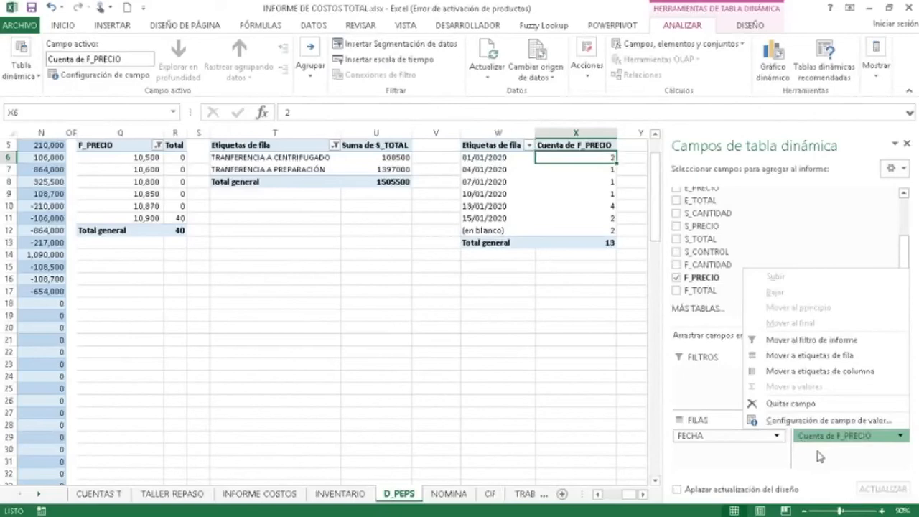
click(821, 453)
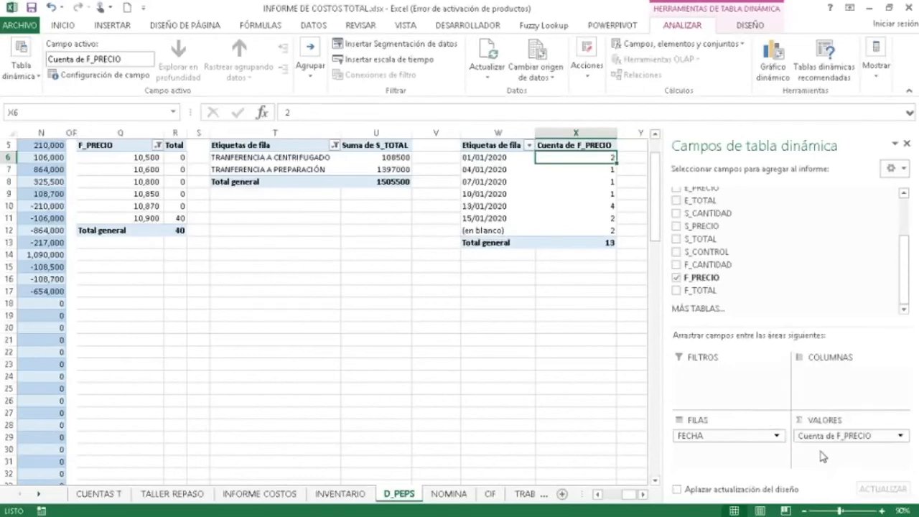
Step: Change the F_PRECIO value field's summary calculation from Cuenta to Suma
click(831, 441)
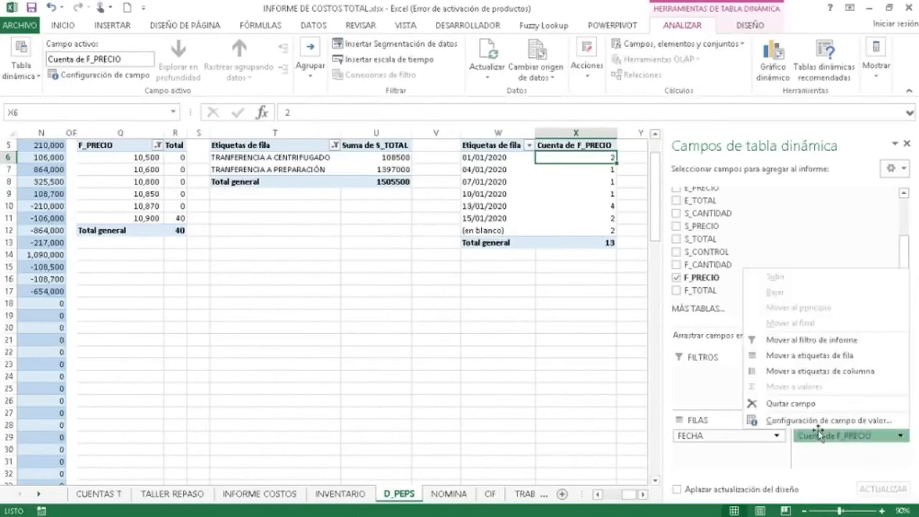
click(817, 424)
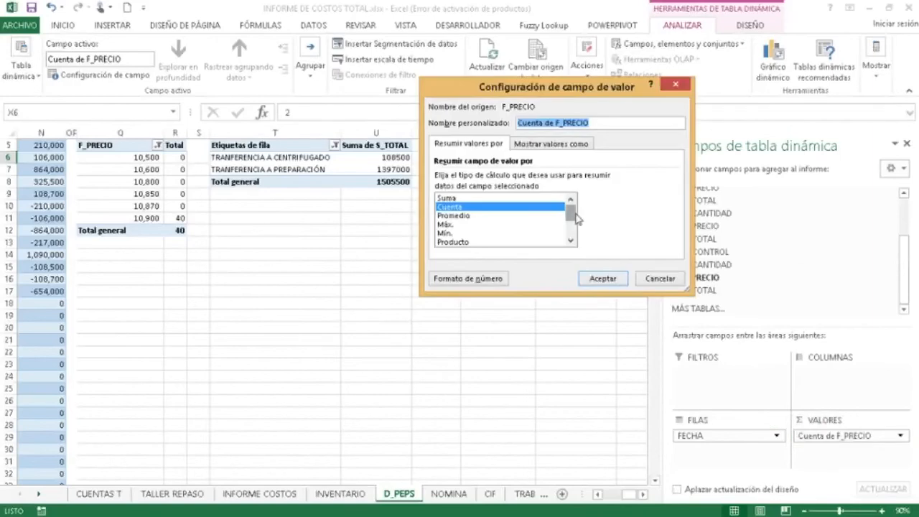
click(447, 211)
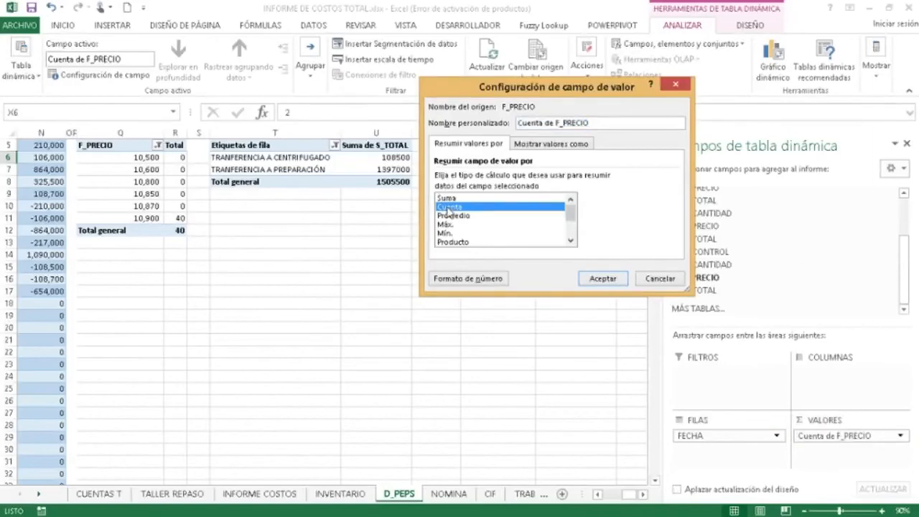
click(447, 198)
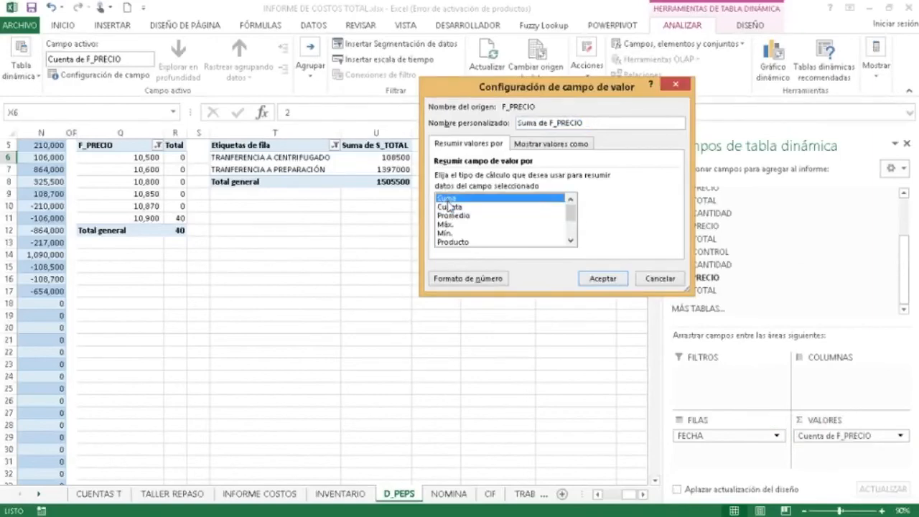
click(603, 280)
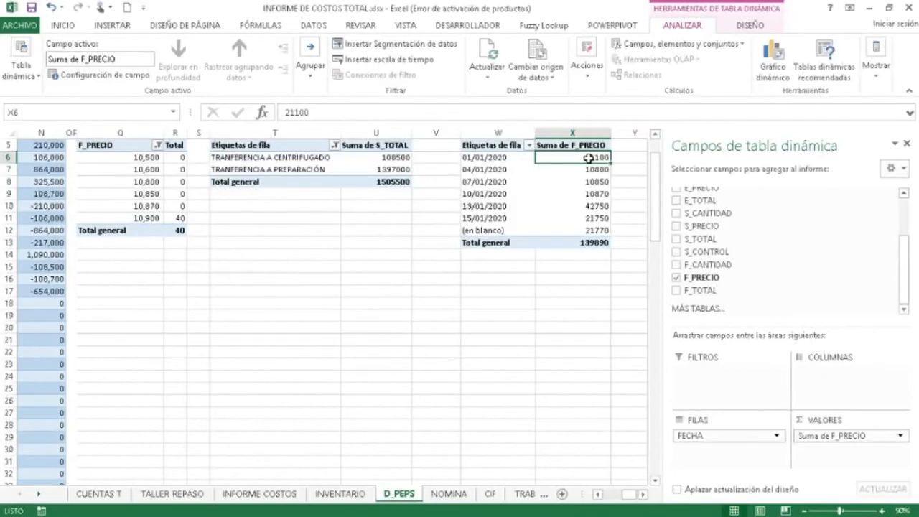
Step: Examine which row and value fields the existing F_PRECIO pivot table in column Q uses
mouse_move(586, 158)
click(109, 158)
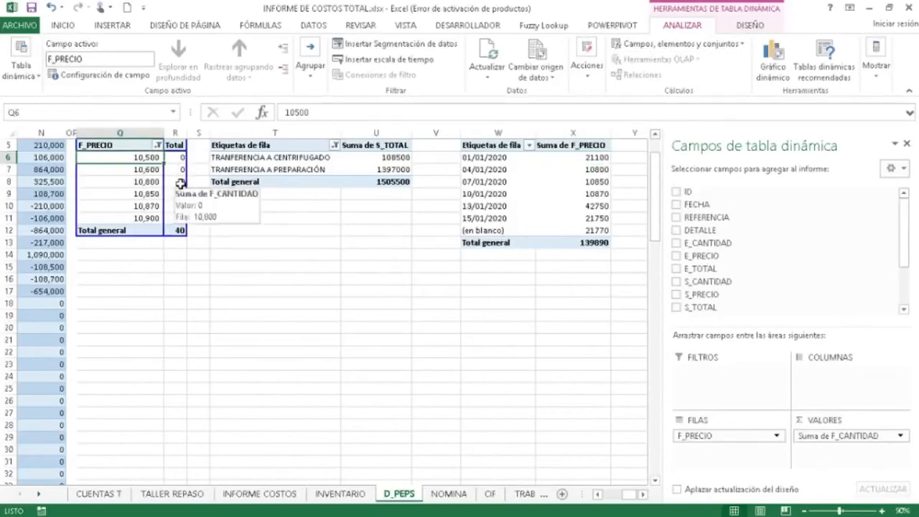
click(180, 183)
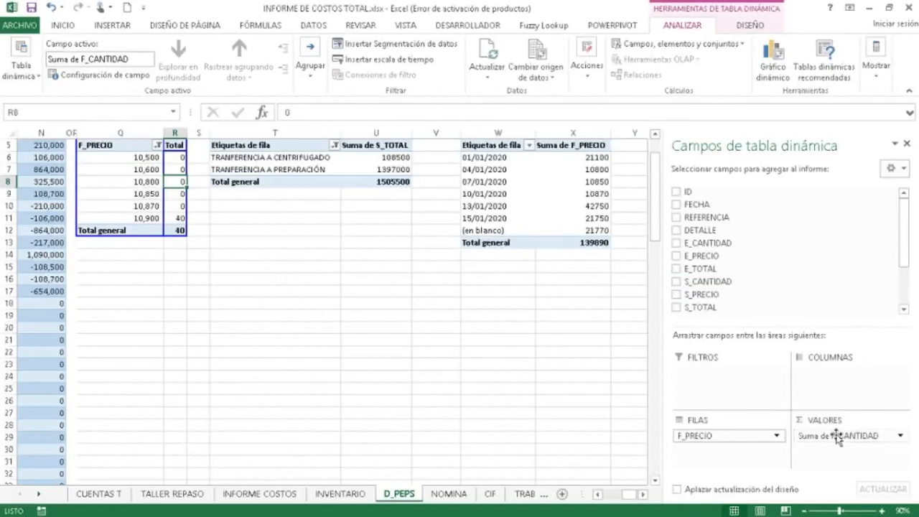
click(739, 435)
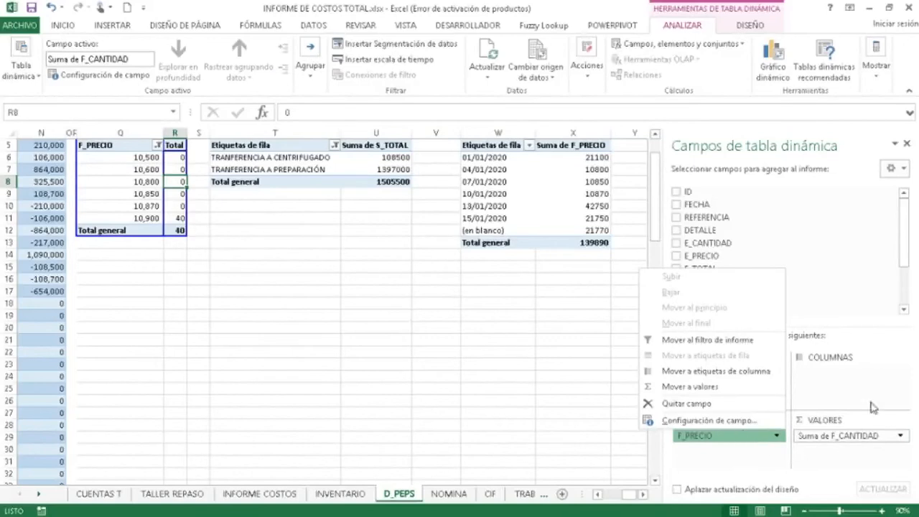
Step: Rearrange the pivot table at W5: remove FECHA, place F_PRECIO in the rows and sum F_CANTIDAD in the values
double_click(507, 197)
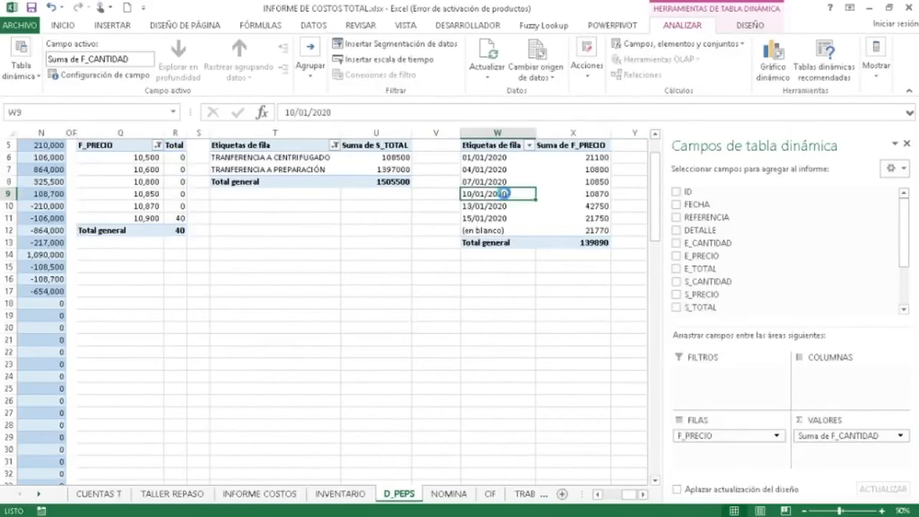
click(654, 125)
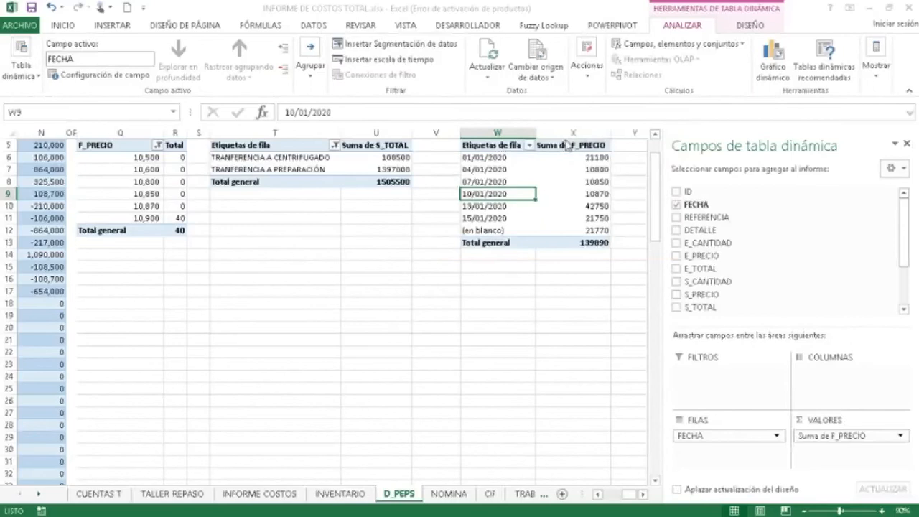
click(479, 146)
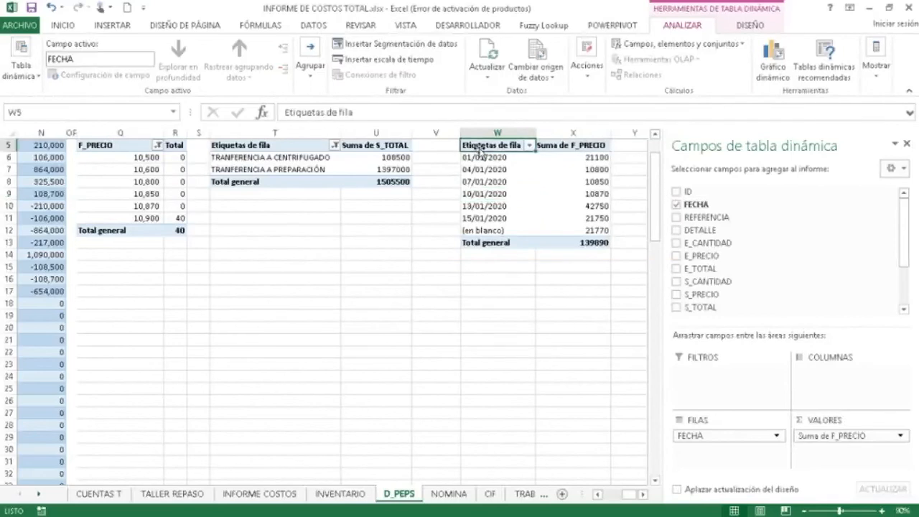
click(677, 205)
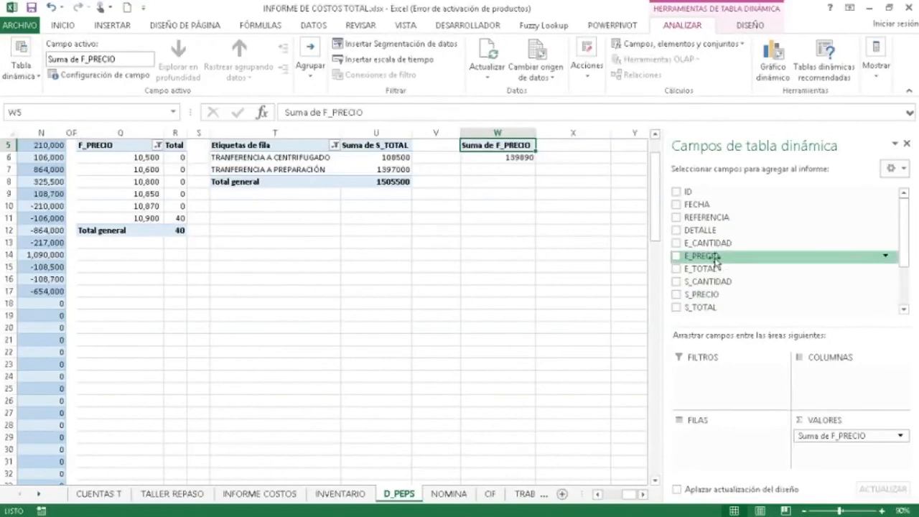
click(905, 313)
click(905, 313)
click(905, 313)
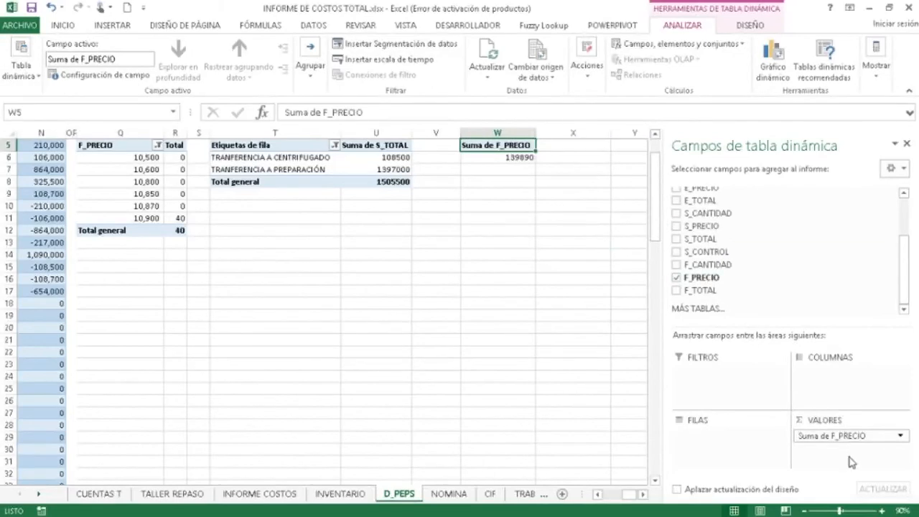
drag(844, 442, 742, 451)
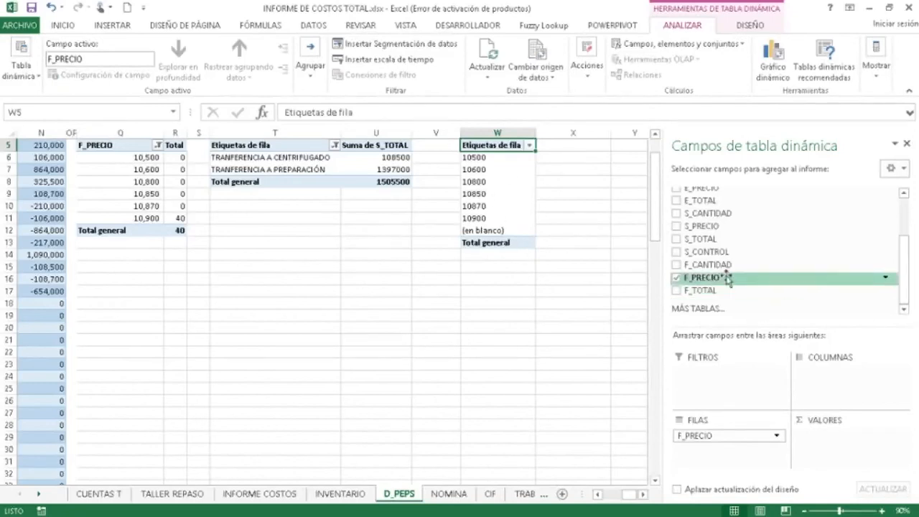
drag(689, 267, 831, 444)
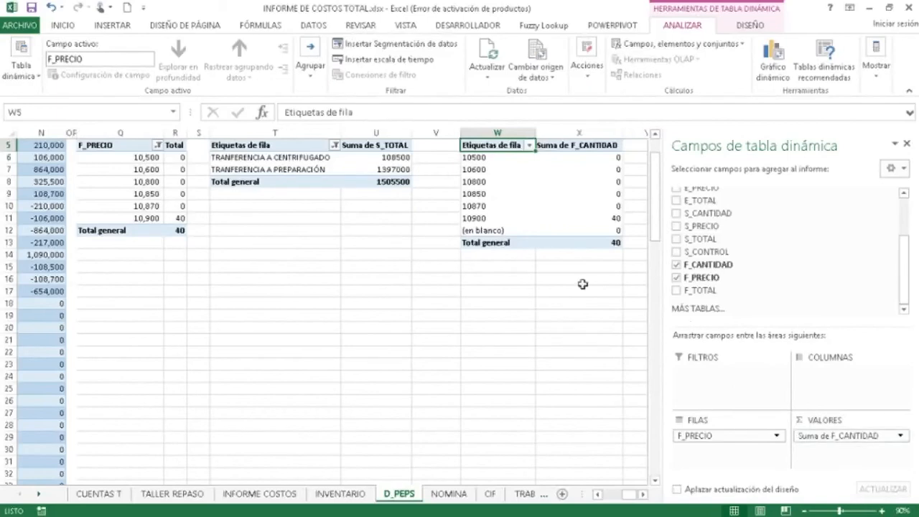
Step: Filter the (en blanco) item out of the W5 pivot table's row labels and hide the field list
click(138, 159)
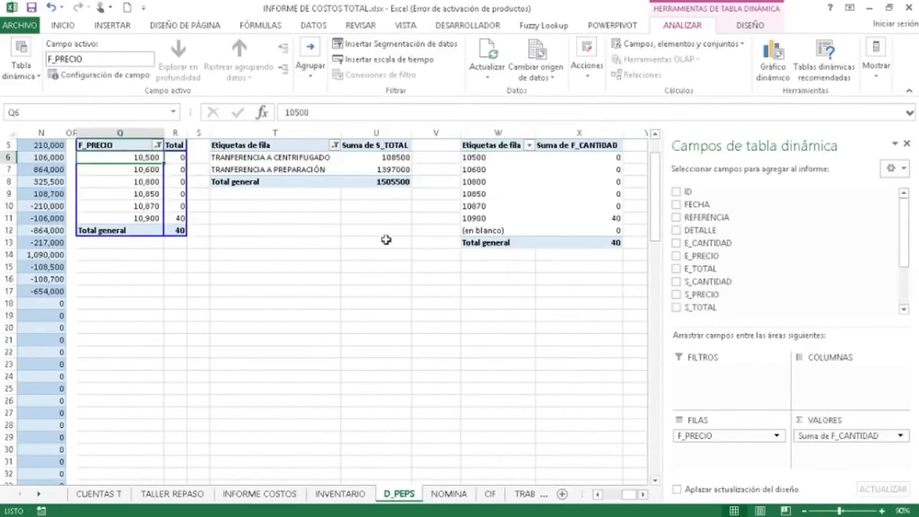
click(527, 231)
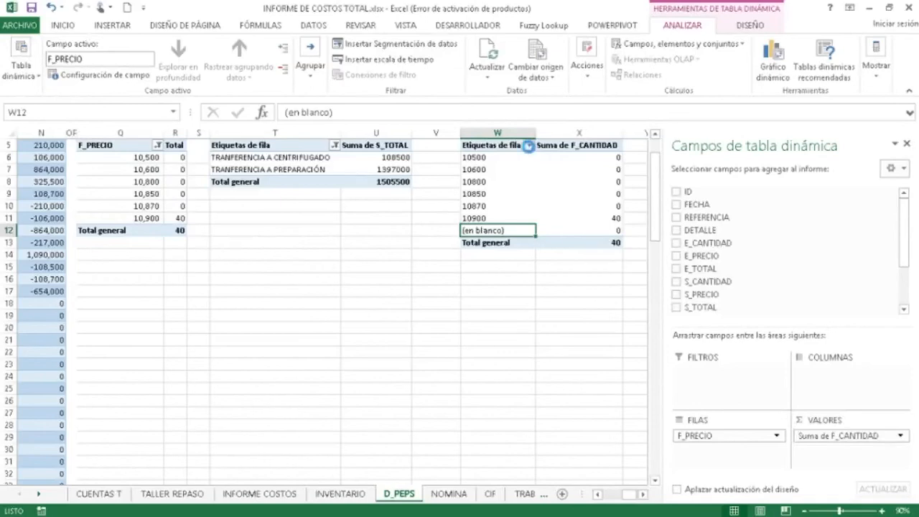
click(528, 146)
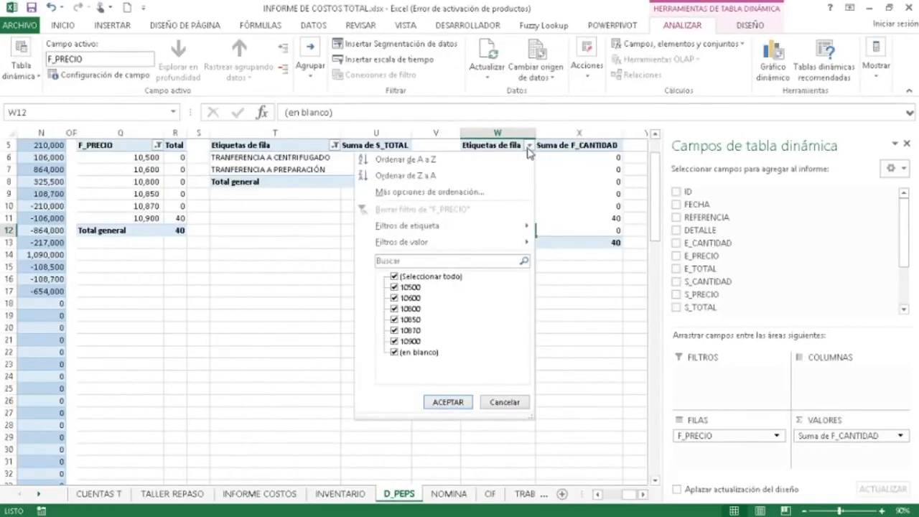
click(393, 352)
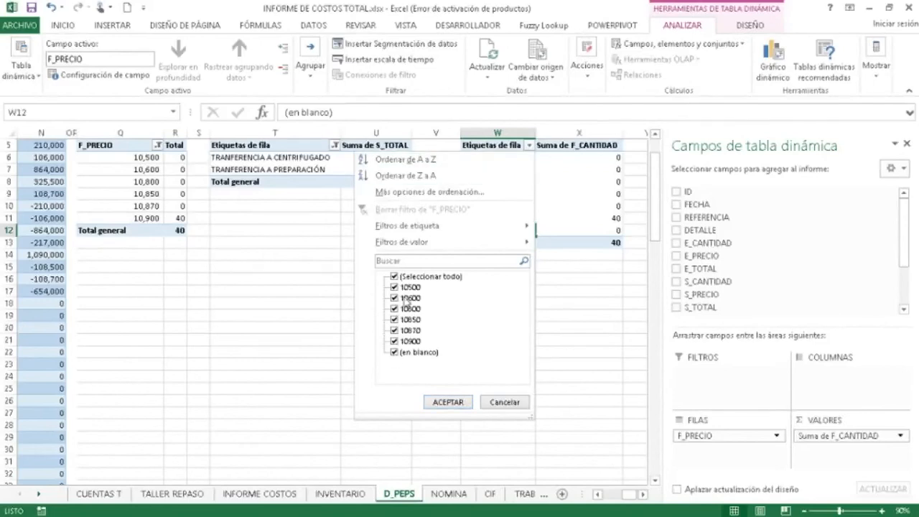
click(395, 354)
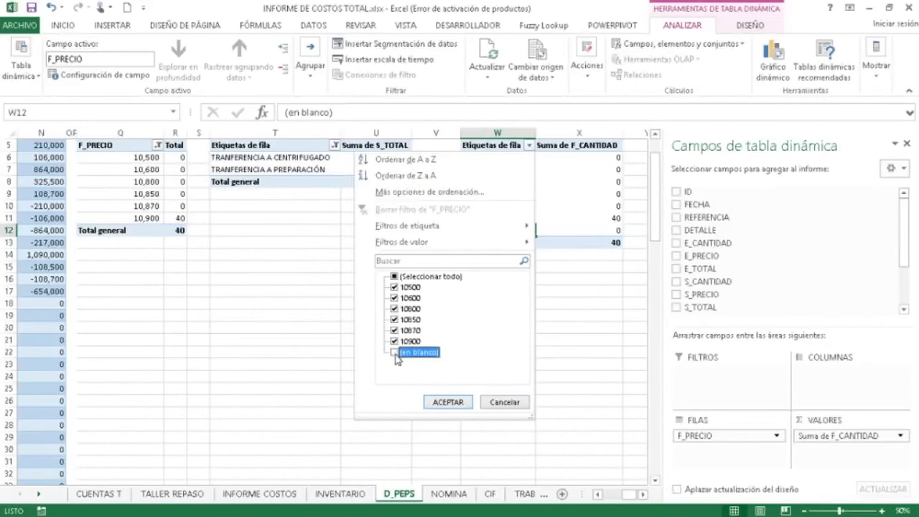
click(438, 402)
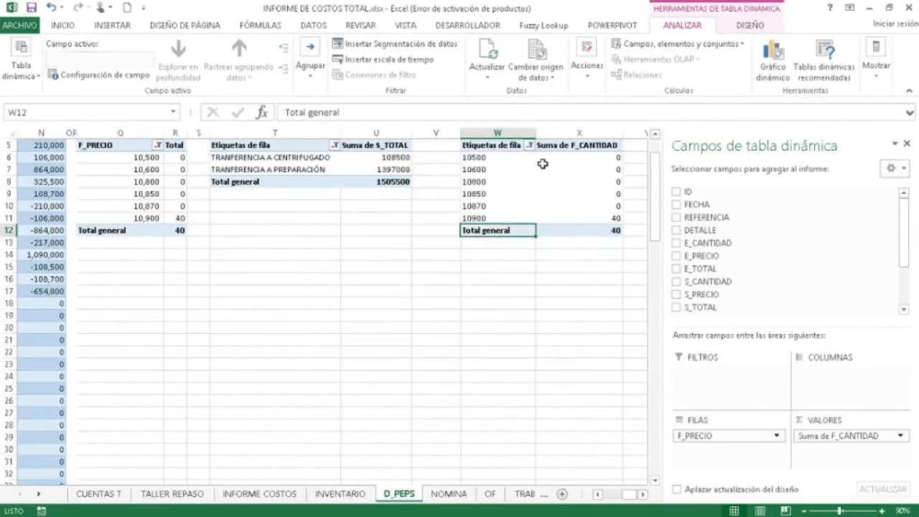
click(907, 145)
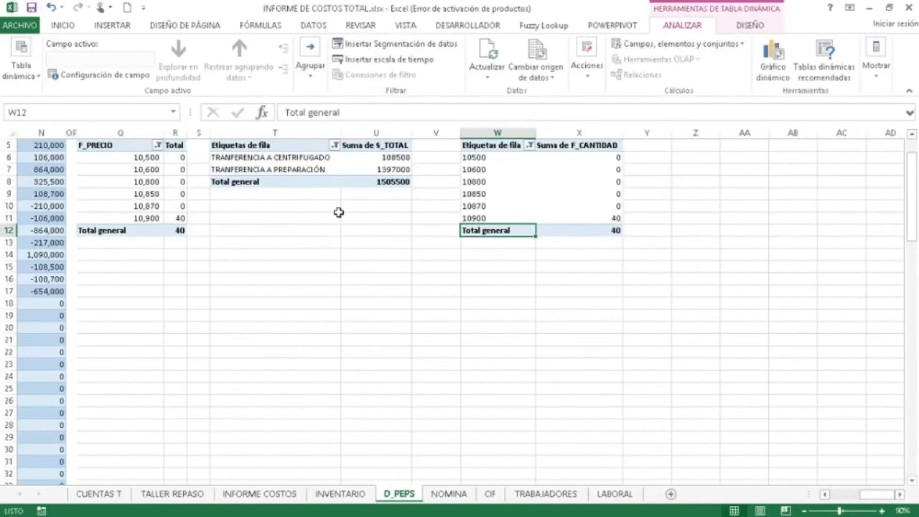
Step: Show the field list for the W5 pivot table again and remove its F_CANTIDAD and F_PRECIO fields
click(500, 188)
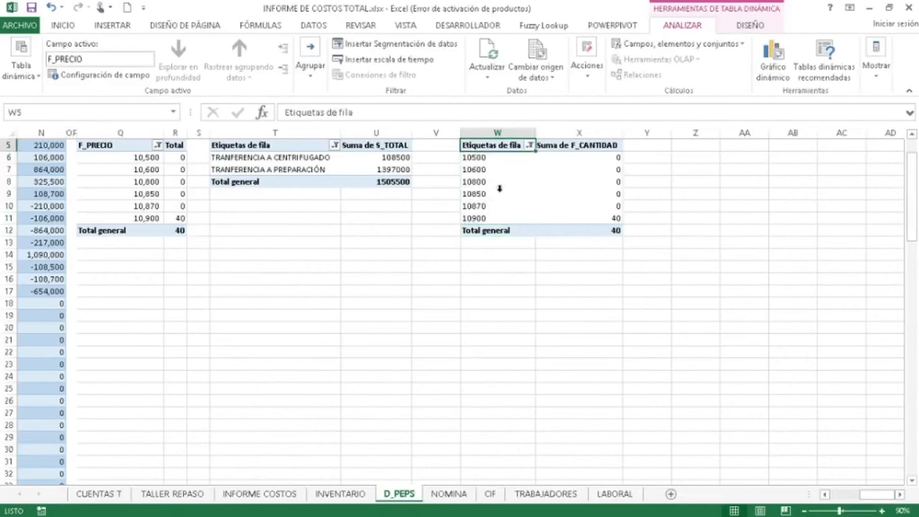
right_click(500, 192)
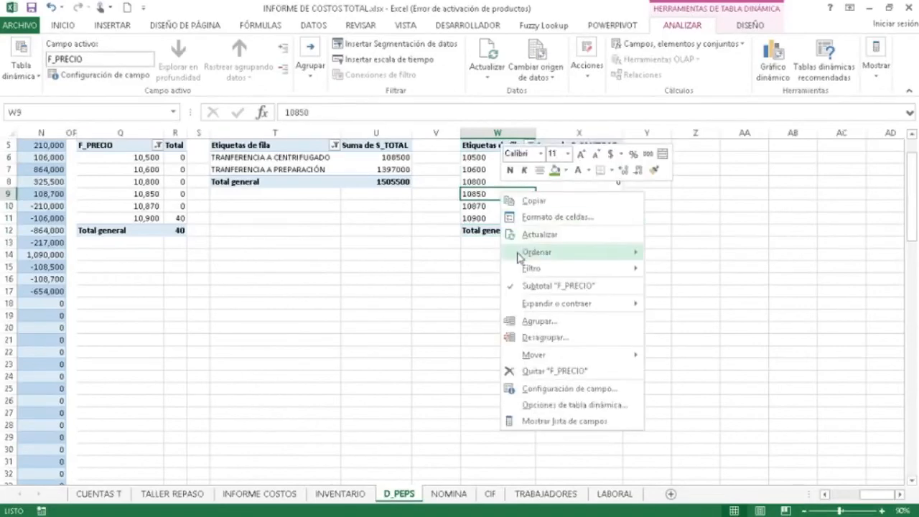
click(535, 423)
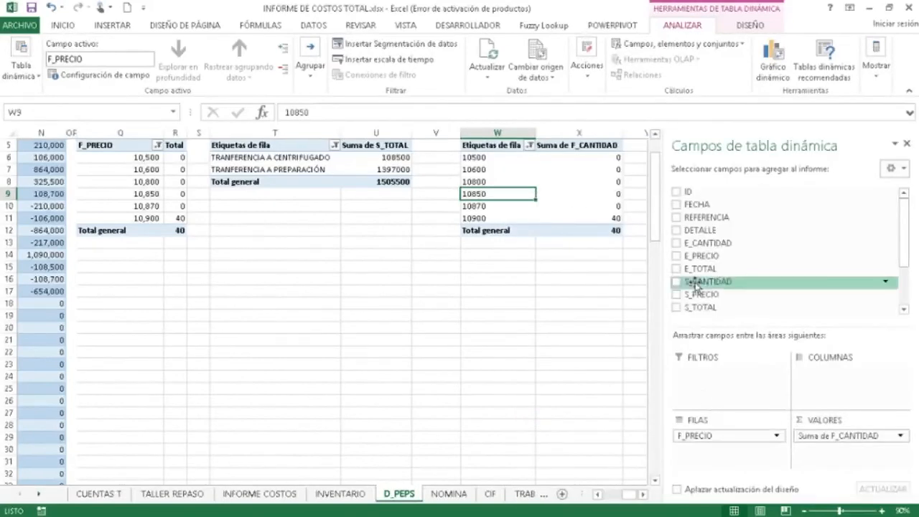
scroll(907, 288, down, 2)
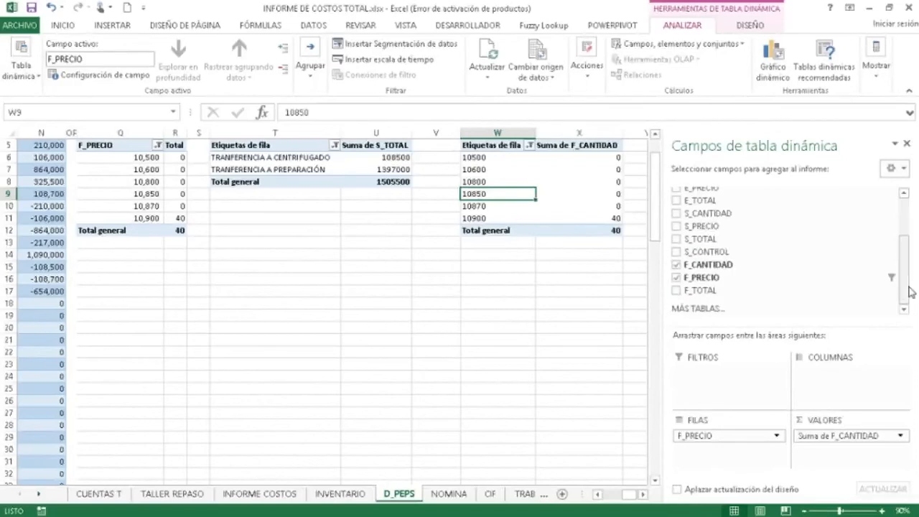
click(676, 265)
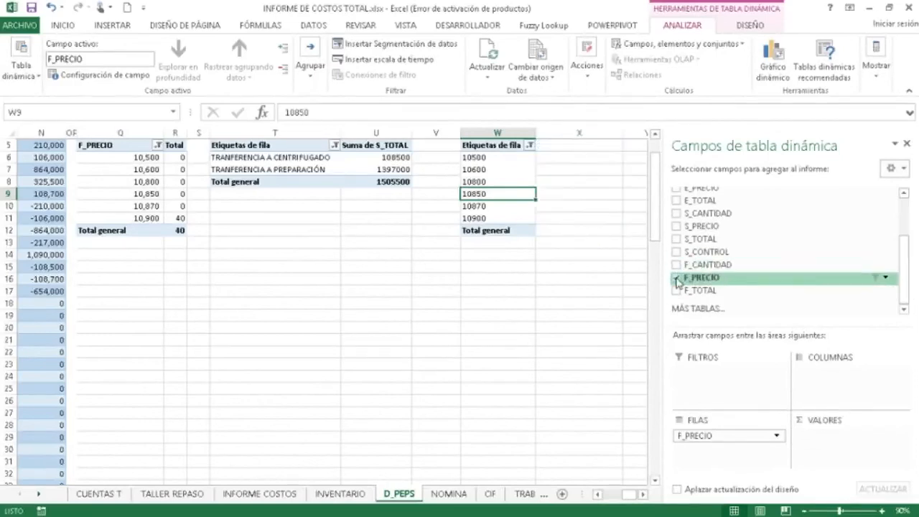
click(676, 279)
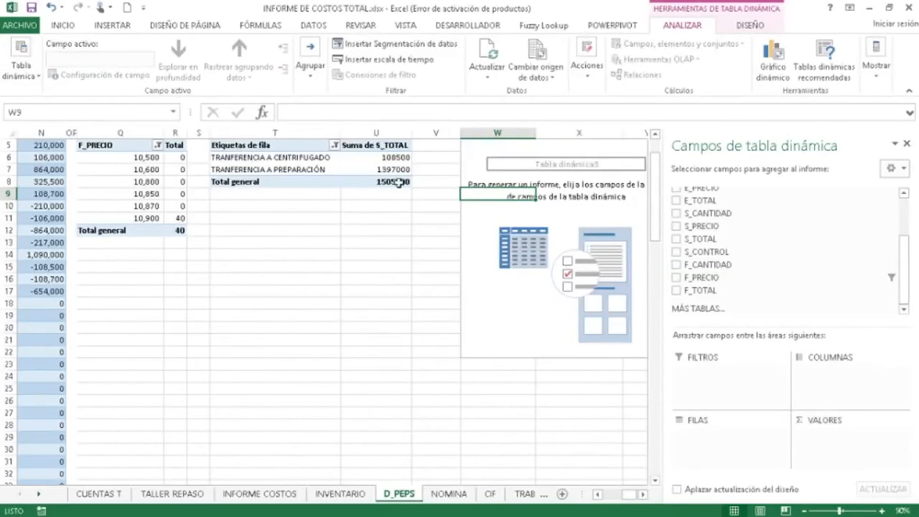
Step: Place REFERENCIA in the rows and S_TOTAL in the values of the W5 pivot table
scroll(904, 229, up, 2)
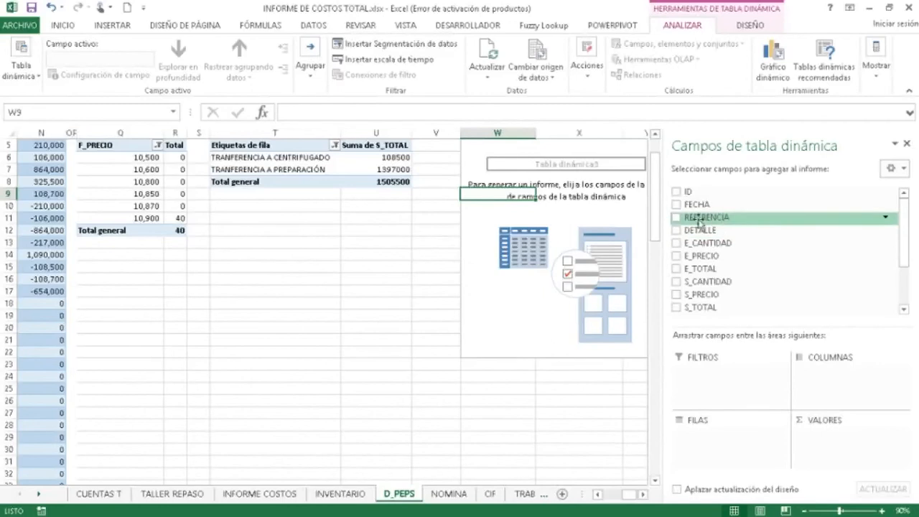
click(677, 219)
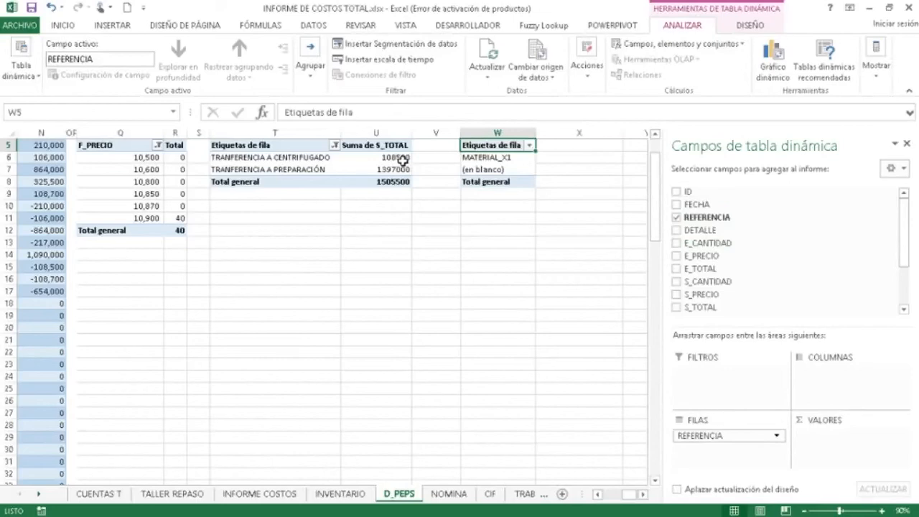
click(904, 310)
click(904, 310)
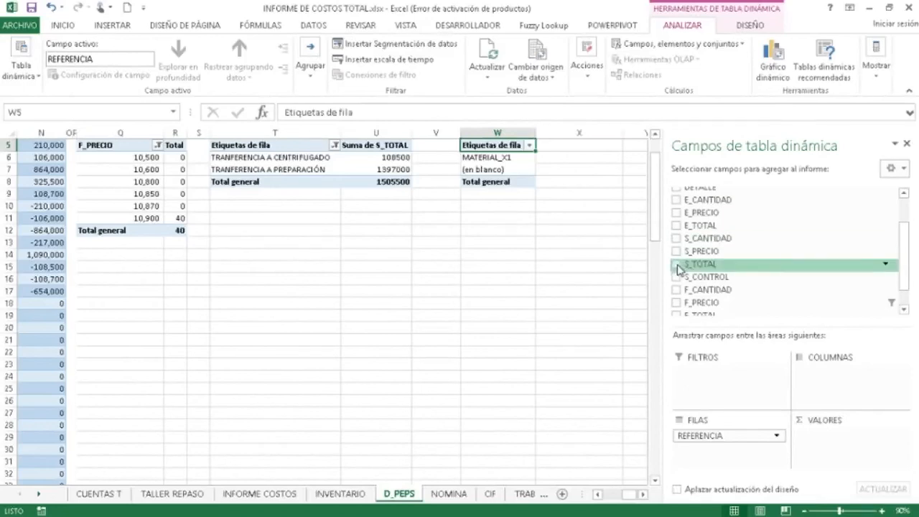
drag(678, 270, 844, 451)
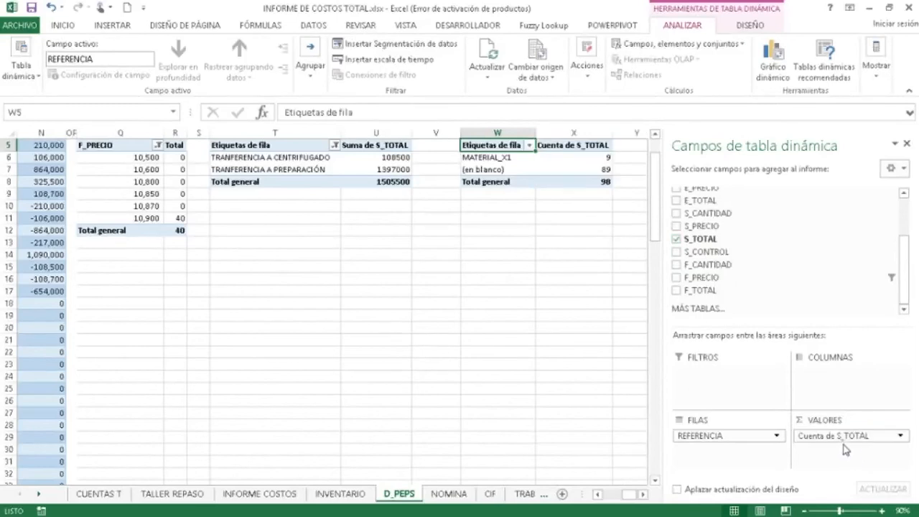
Step: Summarize the S_TOTAL value field of the W5 pivot table by Suma
click(855, 440)
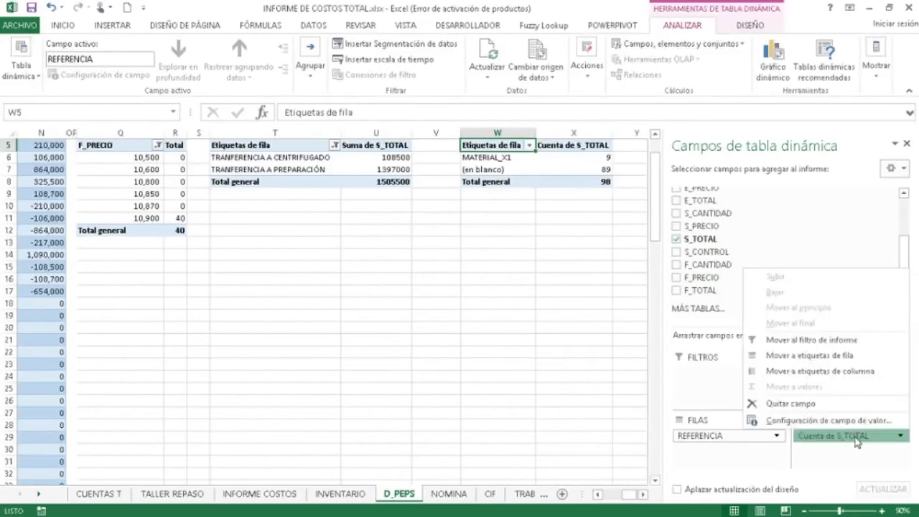
click(834, 419)
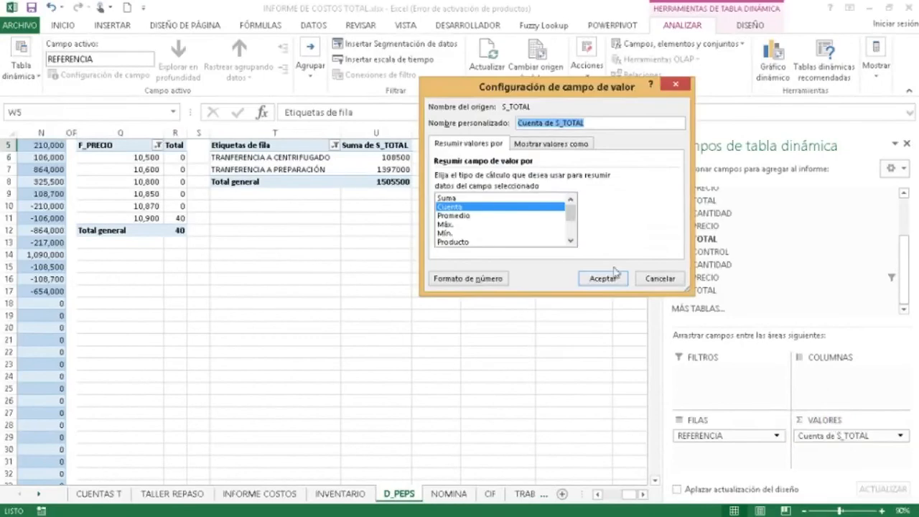
click(514, 198)
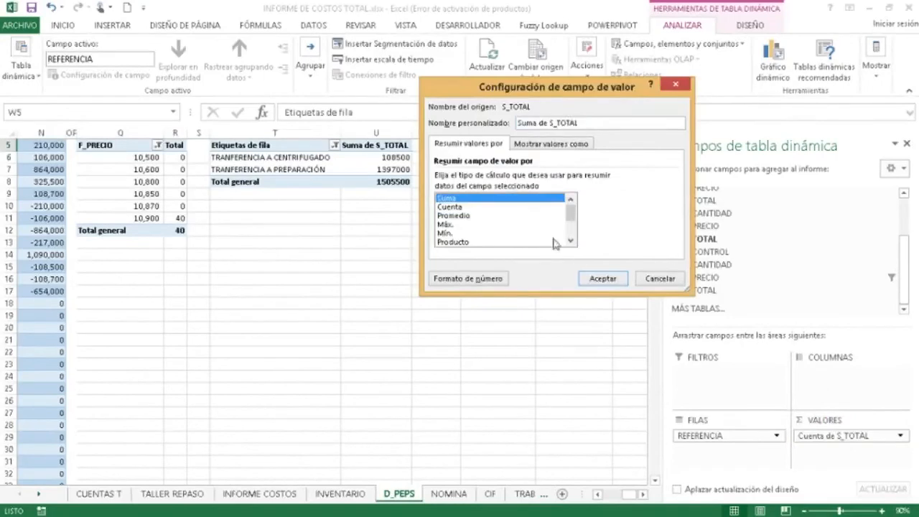
click(593, 279)
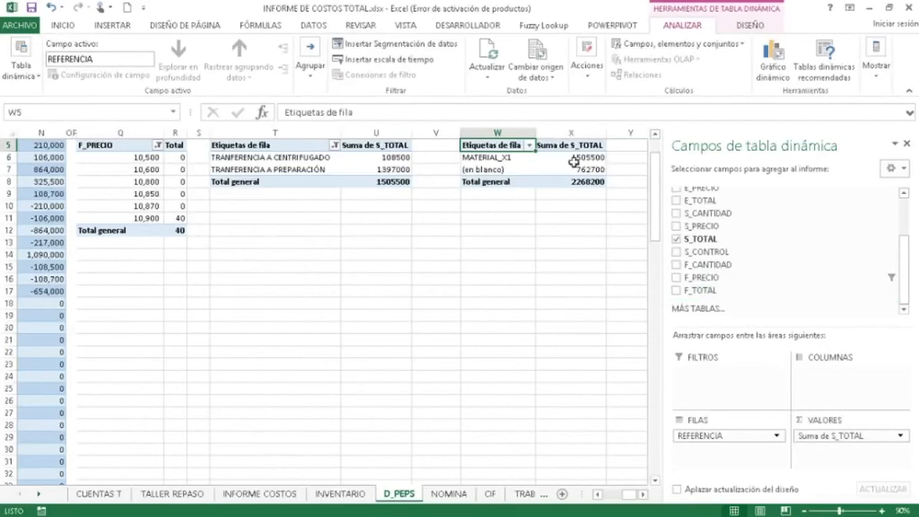
Step: Include the (en blanco) item again in the F_PRECIO filter of the W5 pivot table
click(530, 146)
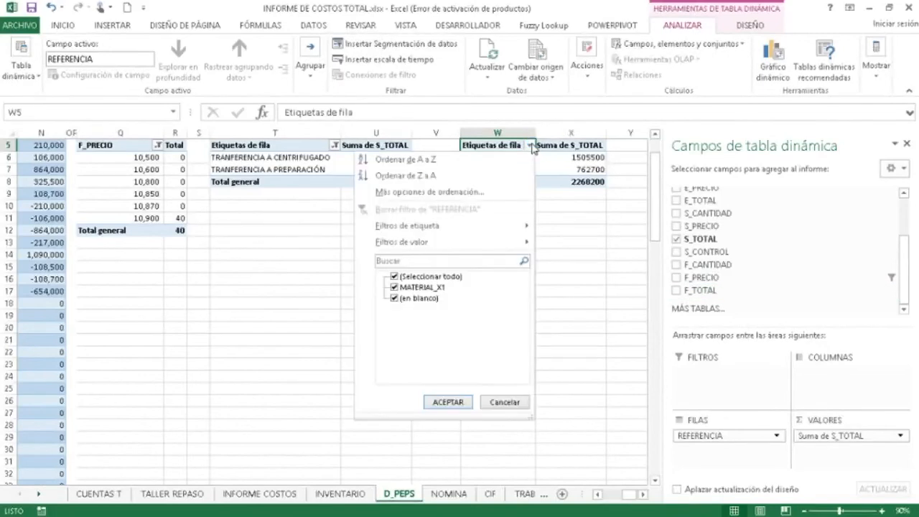
click(533, 147)
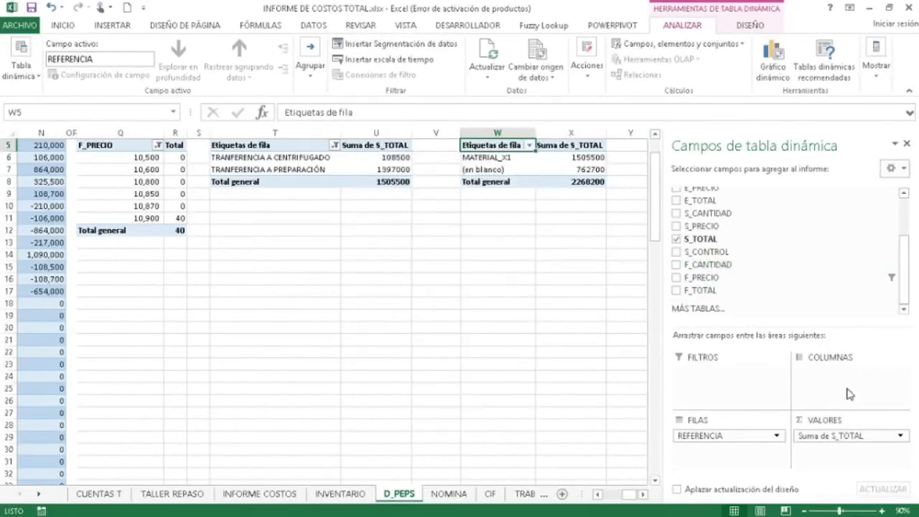
click(890, 277)
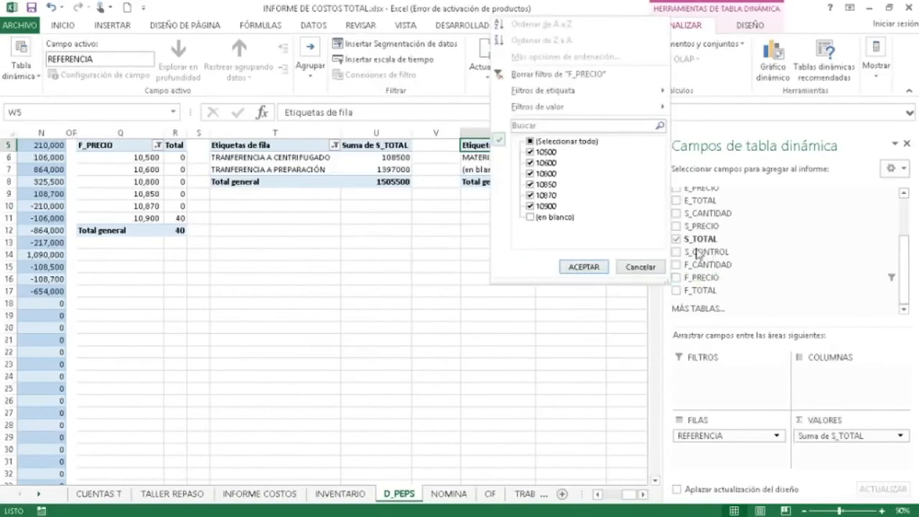
click(551, 218)
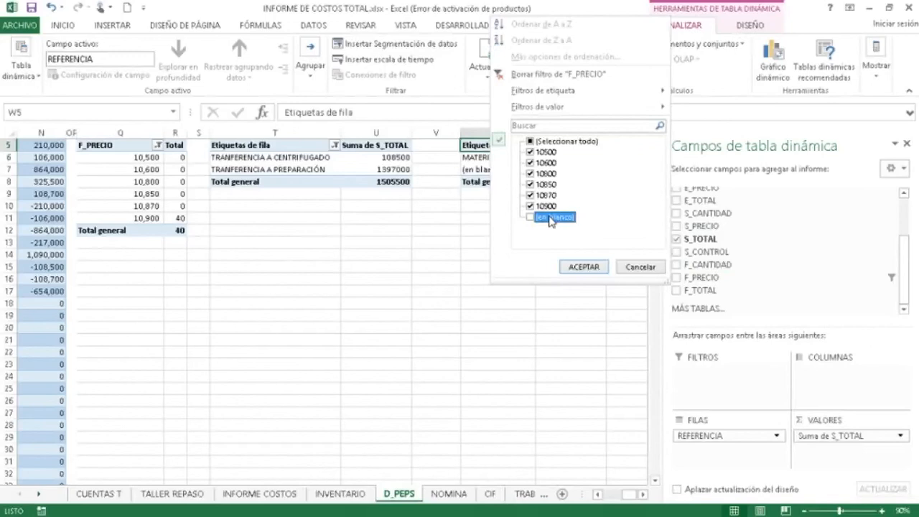
click(532, 219)
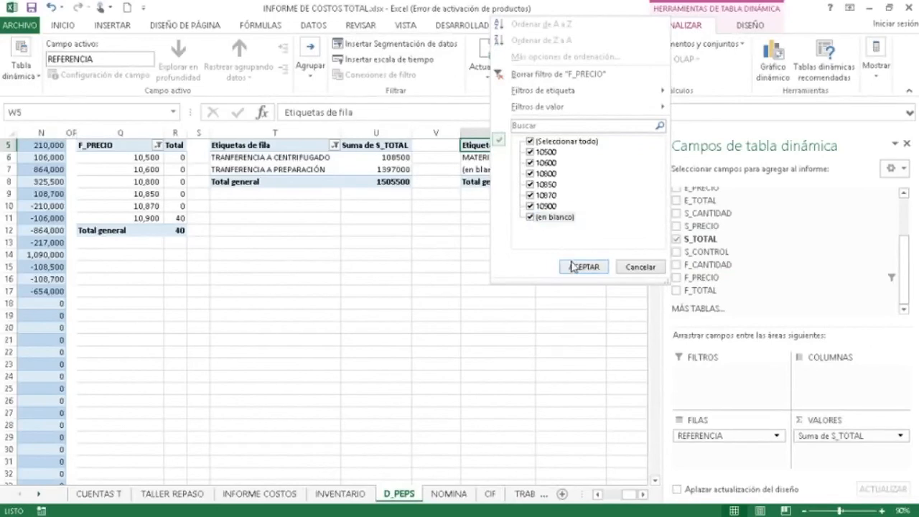
click(580, 267)
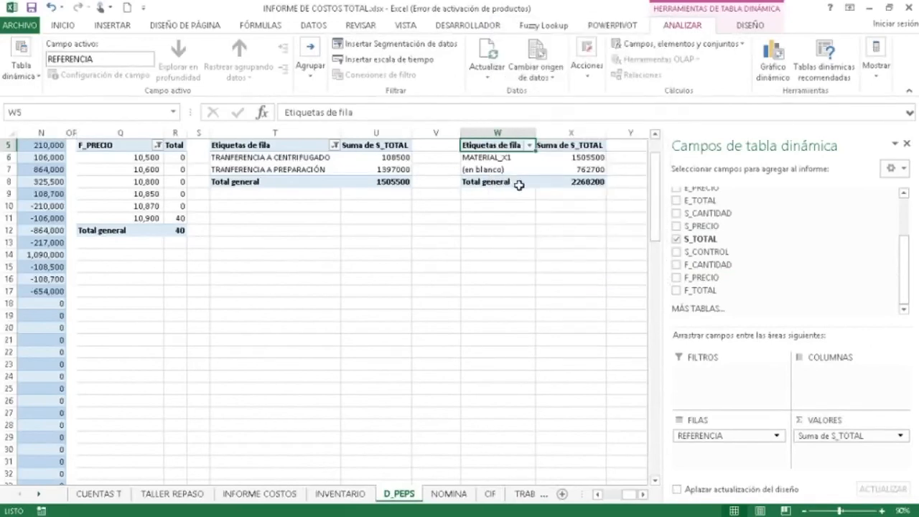
Step: Replace REFERENCIA with DETALLE in the row labels of the W5 pivot table
click(907, 226)
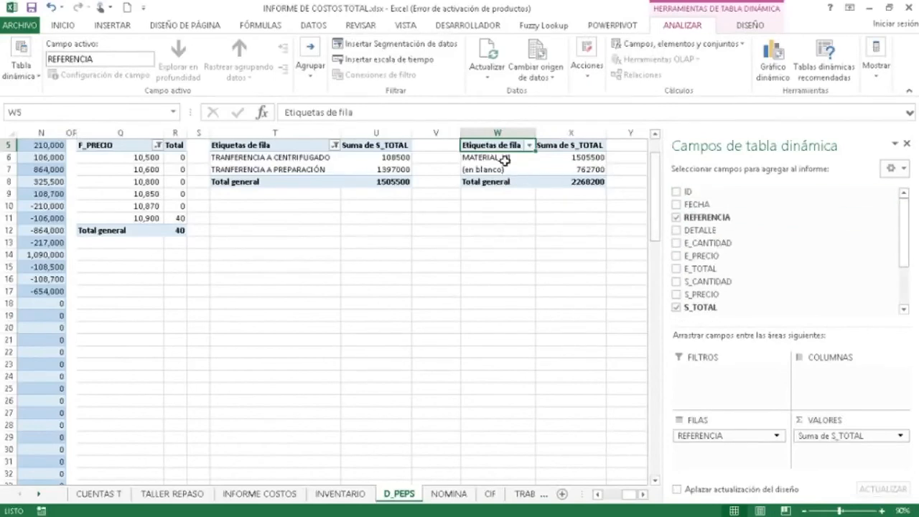
click(676, 218)
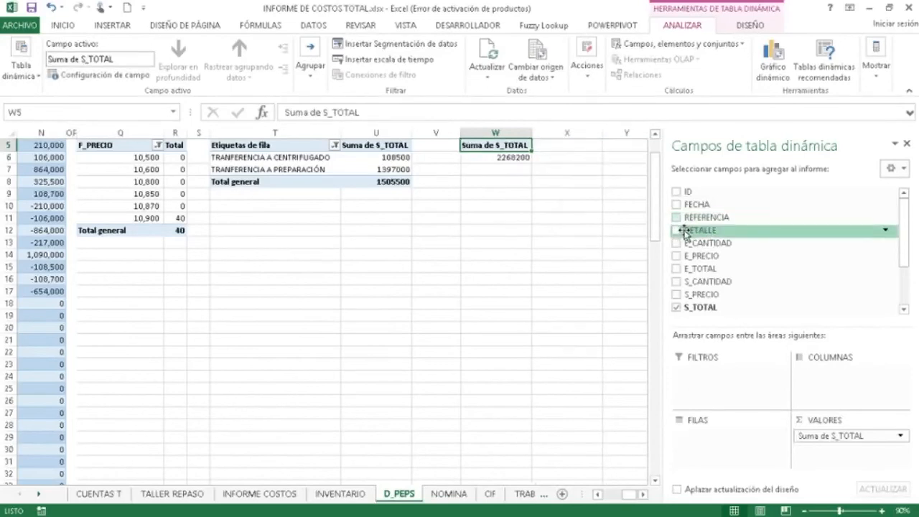
click(676, 232)
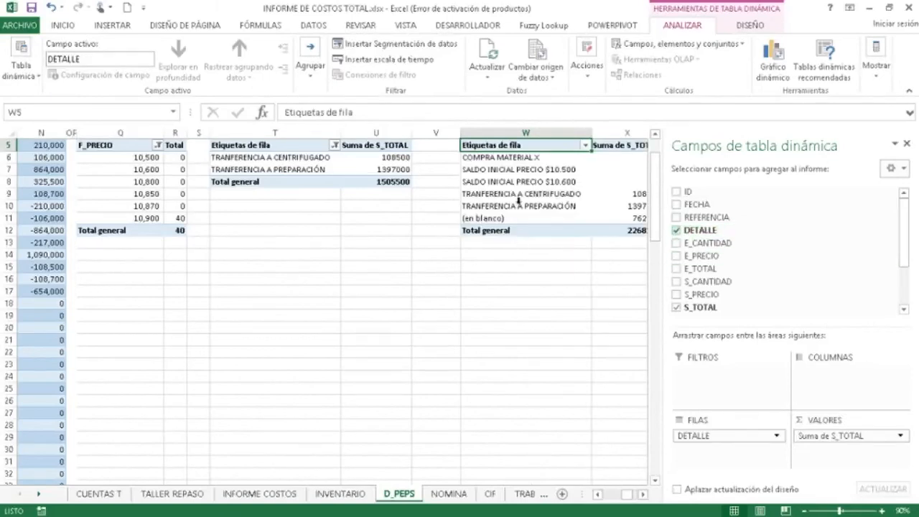
Step: Filter the DETALLE row labels of the W5 pivot table to only TRANFERENCIA A CENTRIFUGADO and TRANFERENCIA A PREPARACIÓN
click(643, 496)
click(643, 497)
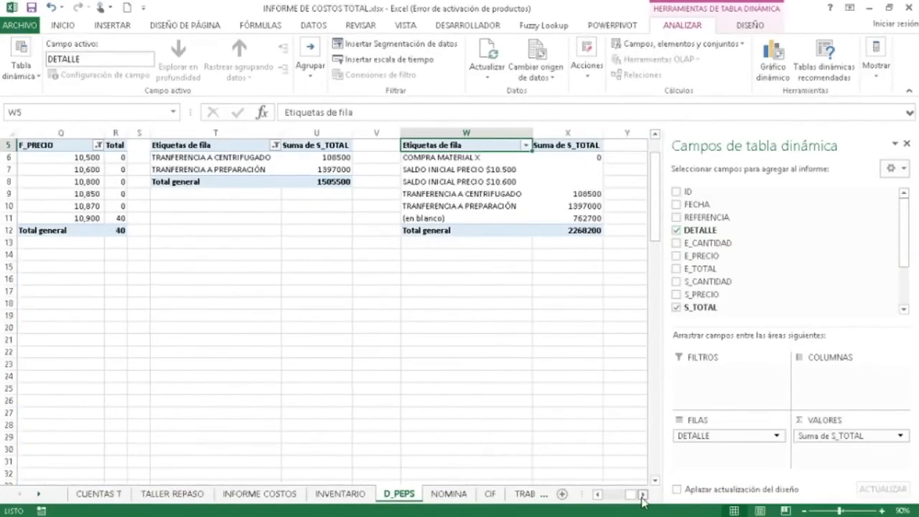
click(527, 145)
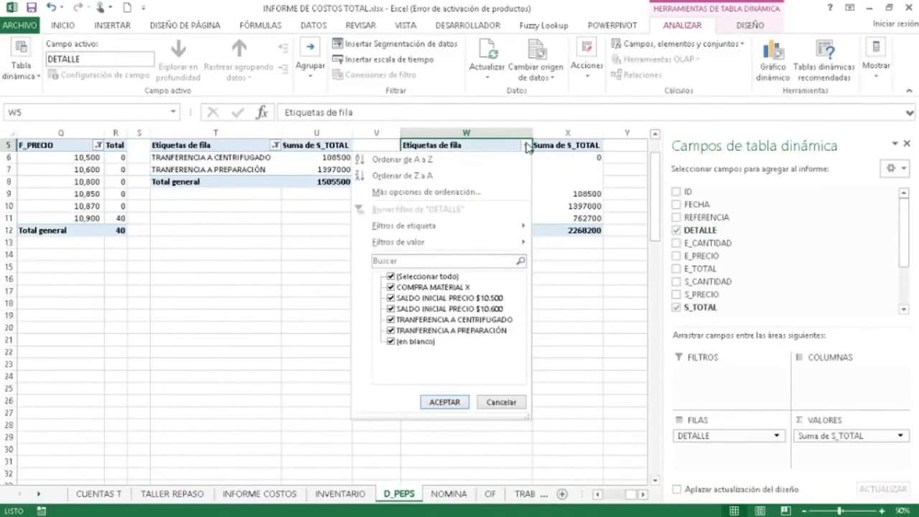
click(390, 277)
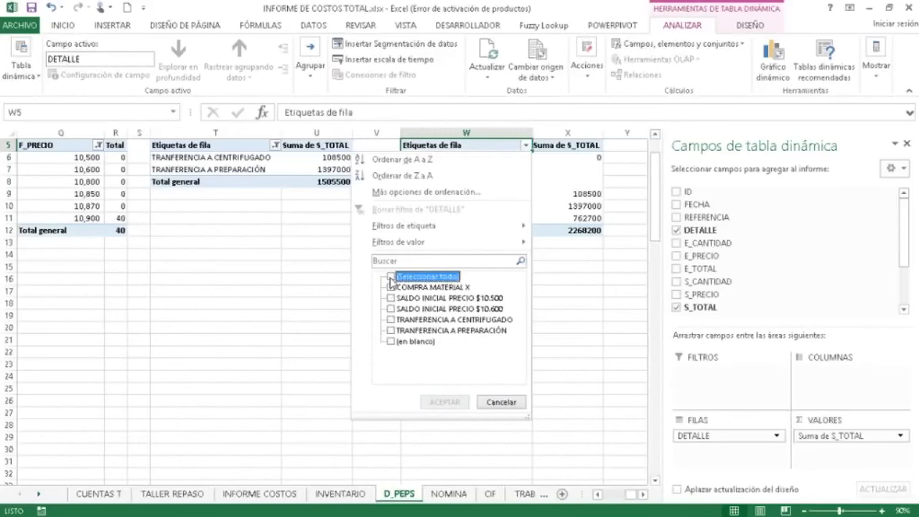
click(390, 319)
click(390, 331)
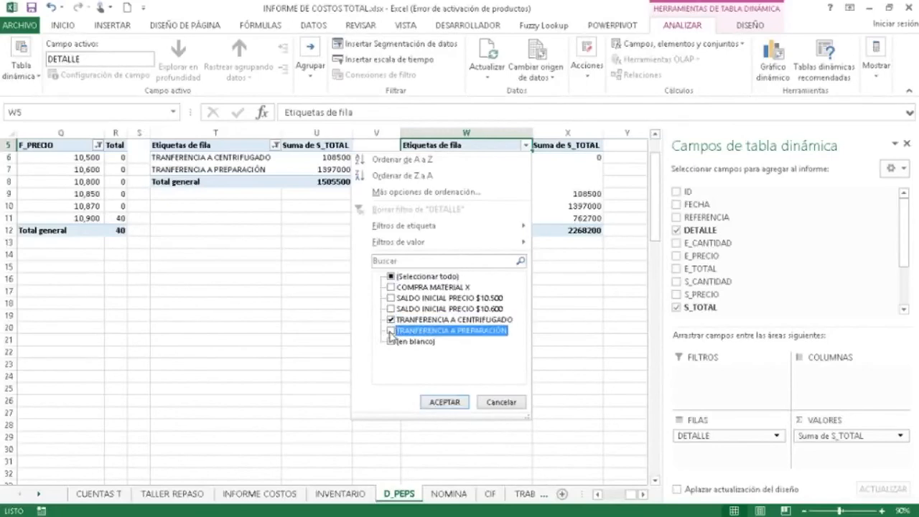
click(446, 402)
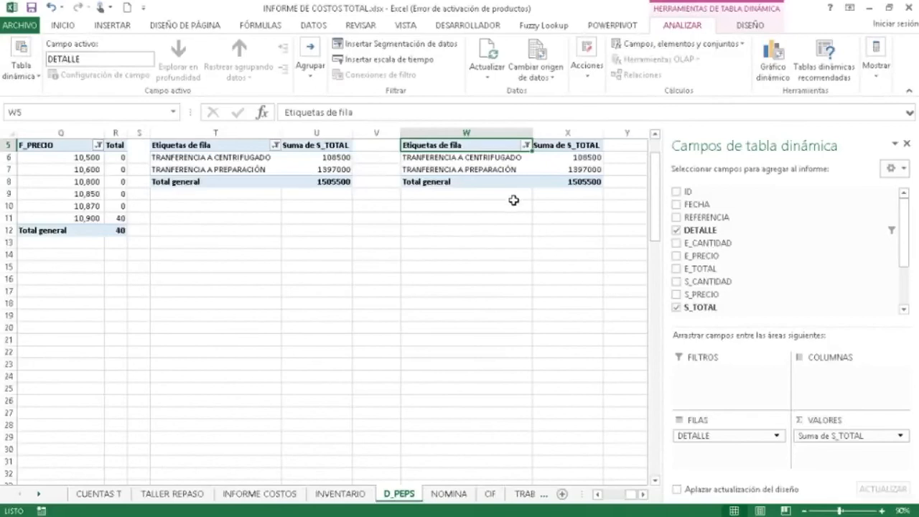
Step: Review the two transfer rows and their S_TOTAL sums in the W5 pivot table
click(455, 160)
key(Down)
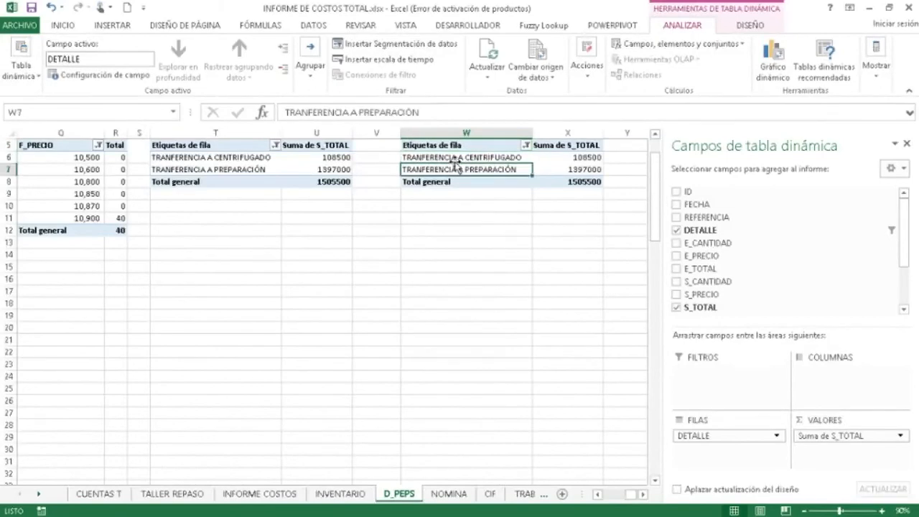
key(Right)
key(Up)
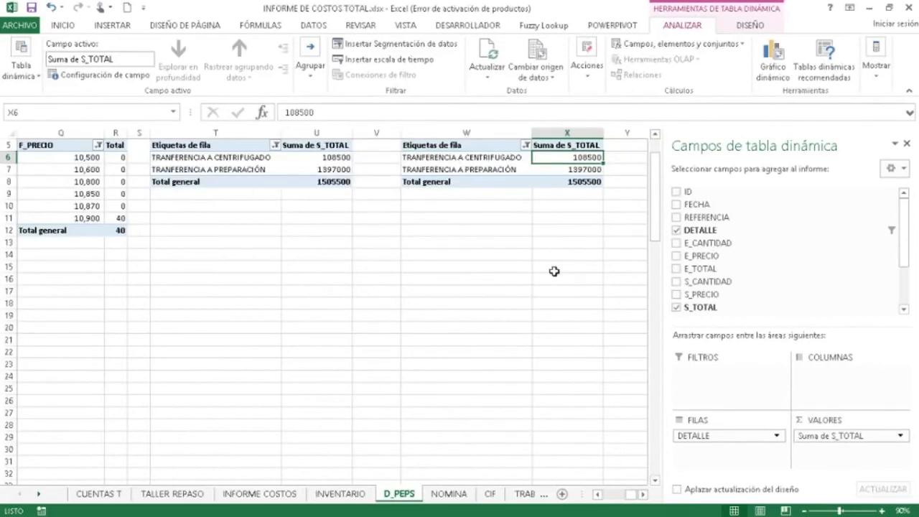
click(518, 265)
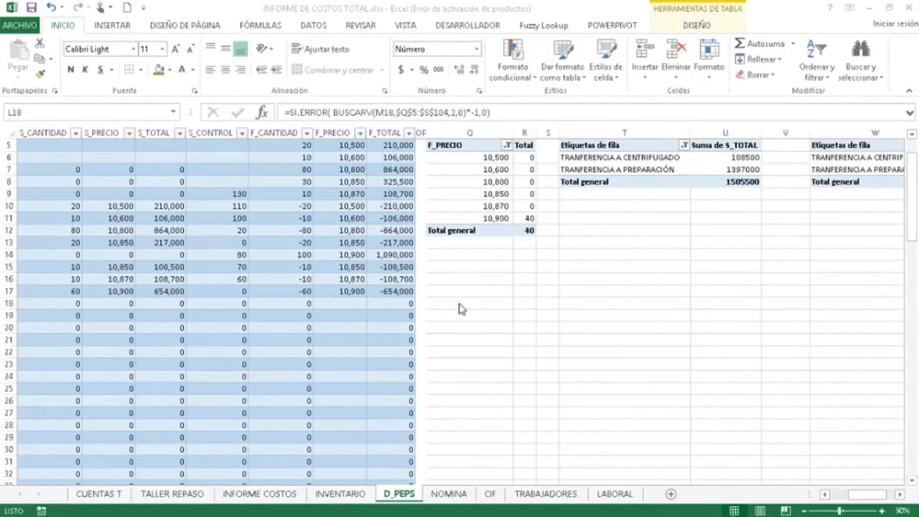
Step: Clear the formula from cell L18 in the inventory table's F_CANTIDAD column
click(459, 303)
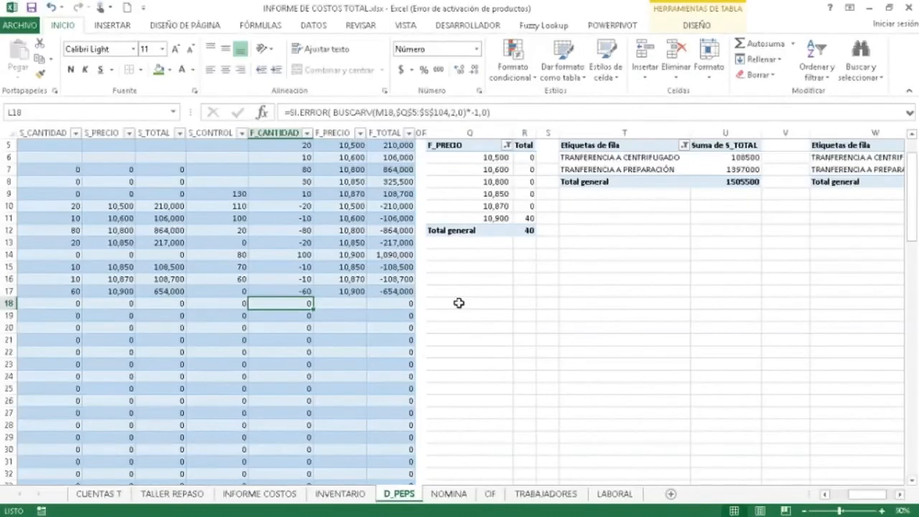
key(Down)
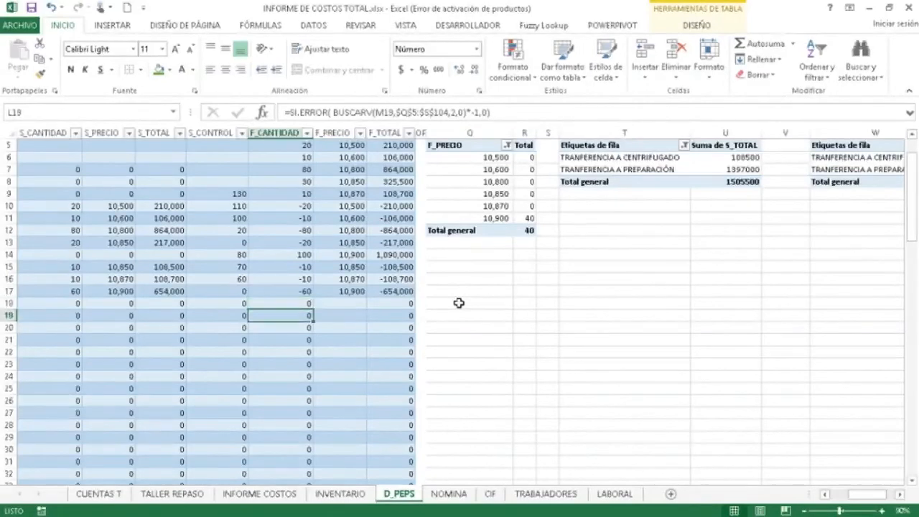
key(Up)
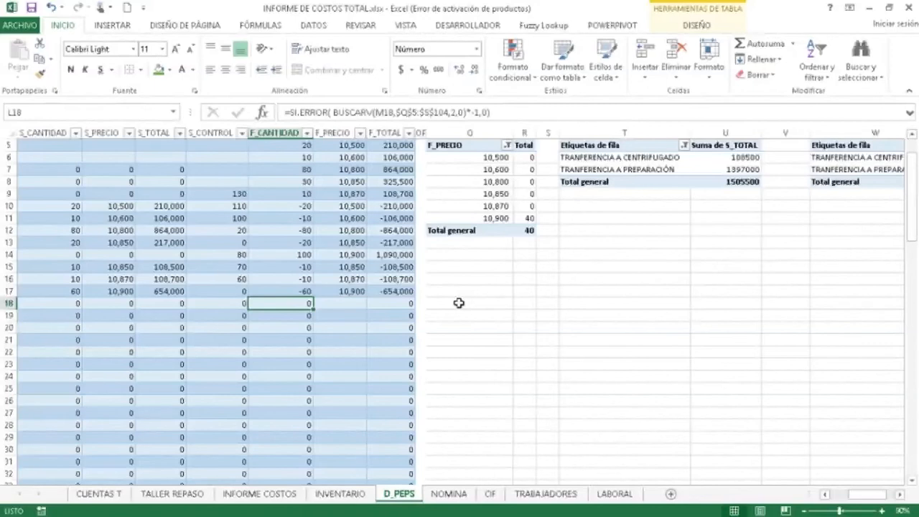
key(Delete)
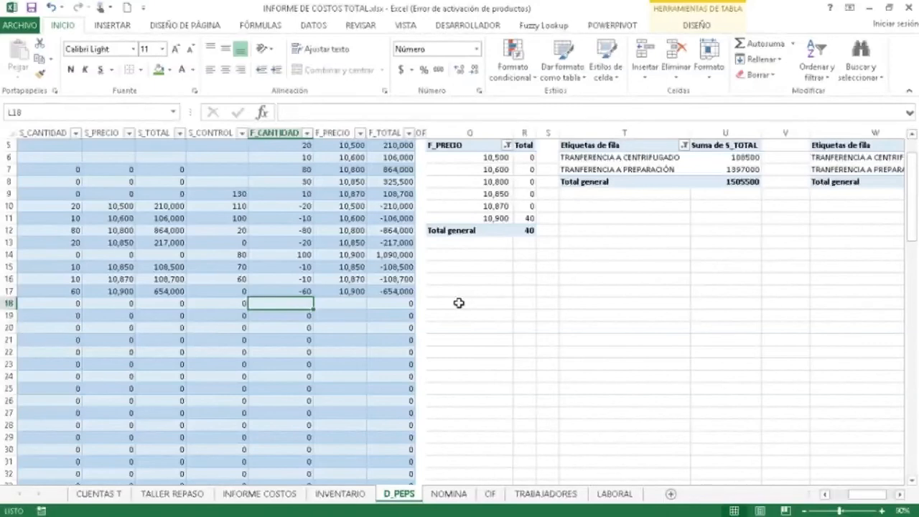
Step: Examine the remaining quantities for the 10,500, 10,600 and 10,900 prices in the F_PRECIO pivot table in column Q
click(488, 157)
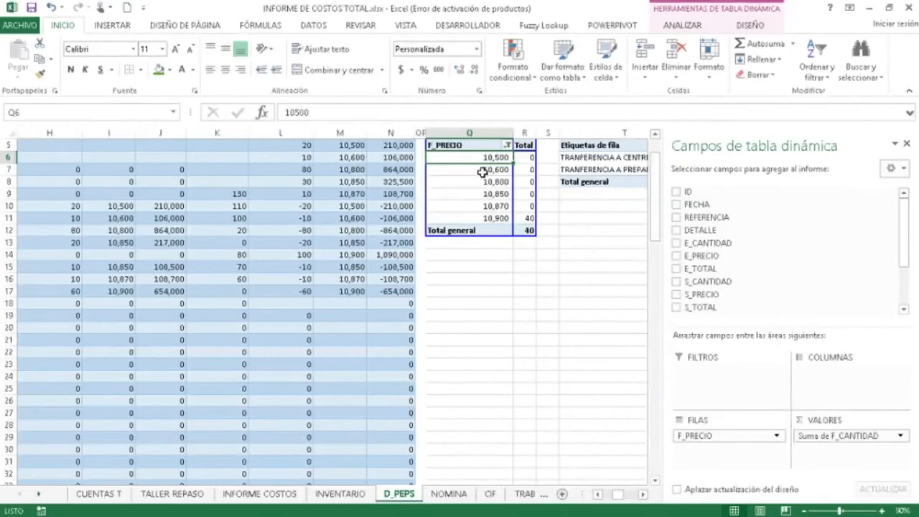
click(483, 172)
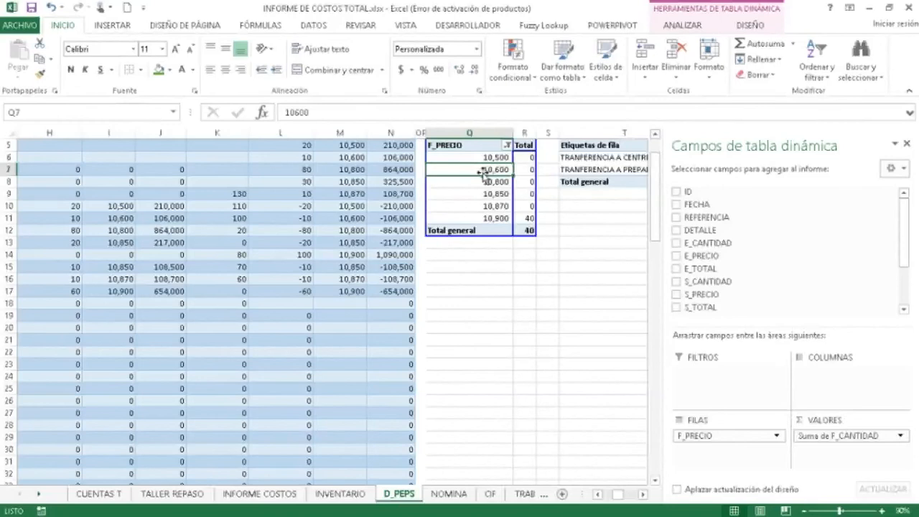
mouse_move(521, 170)
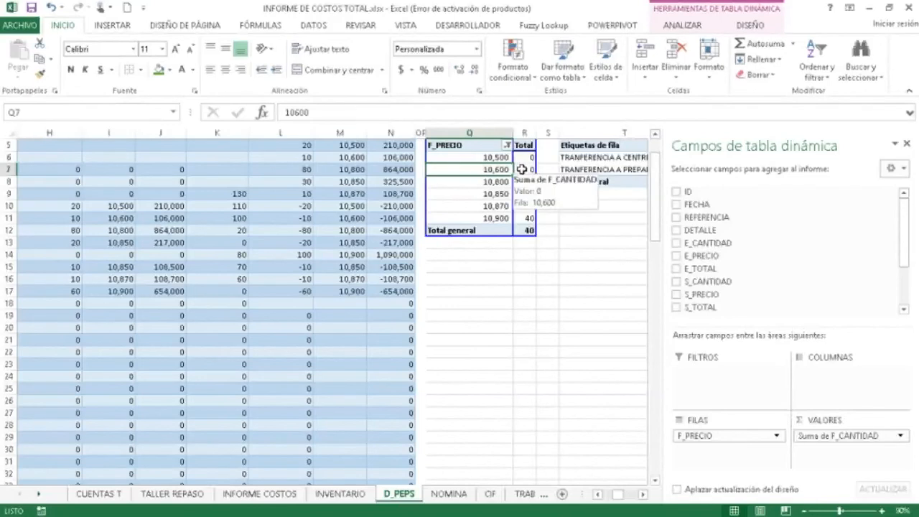
click(525, 170)
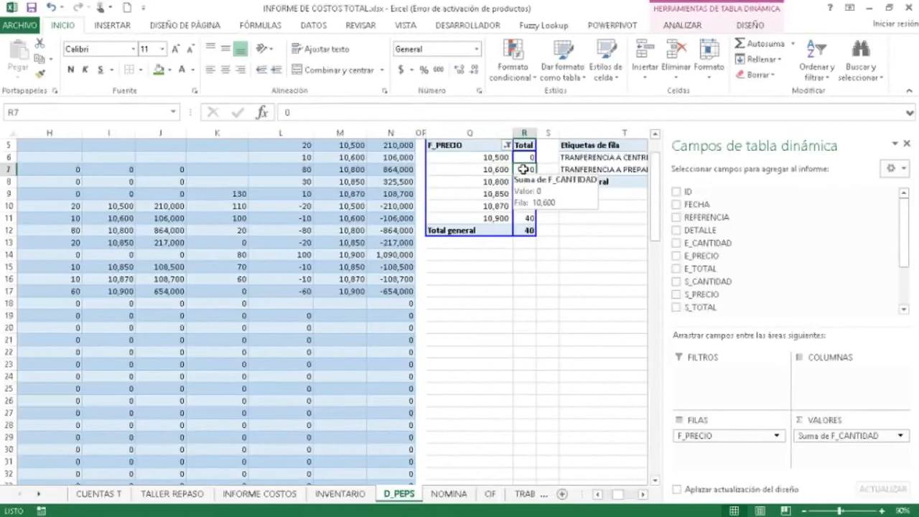
click(488, 218)
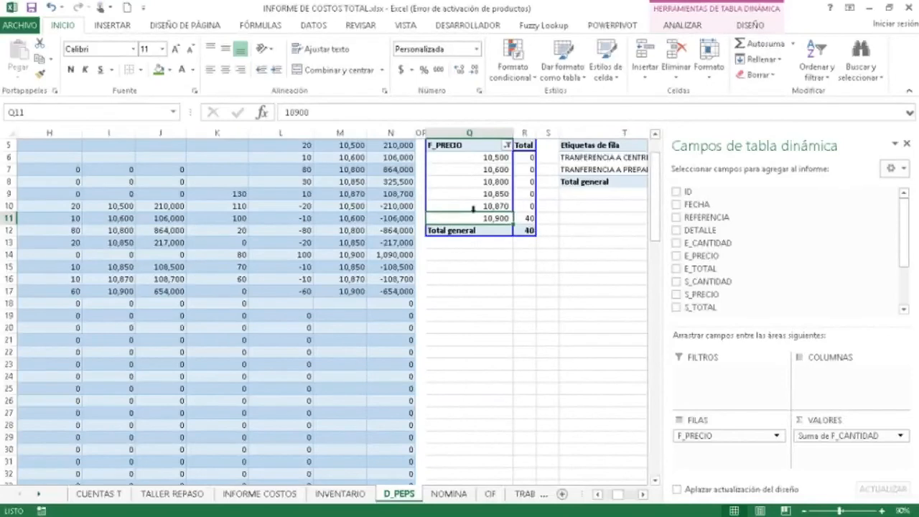
click(522, 217)
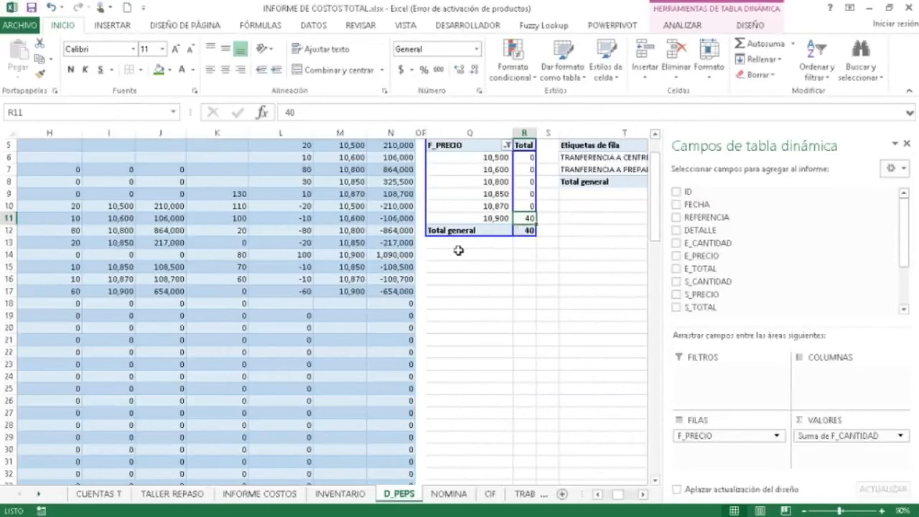
Step: Start a BUSCARV function in cell L18 of the F_CANTIDAD column with the same row's F_PRECIO as the lookup value
click(272, 303)
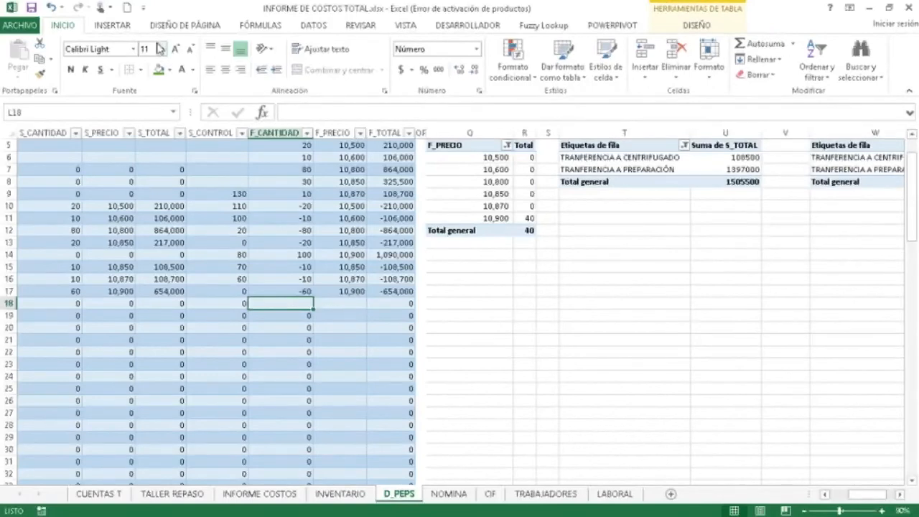
click(252, 27)
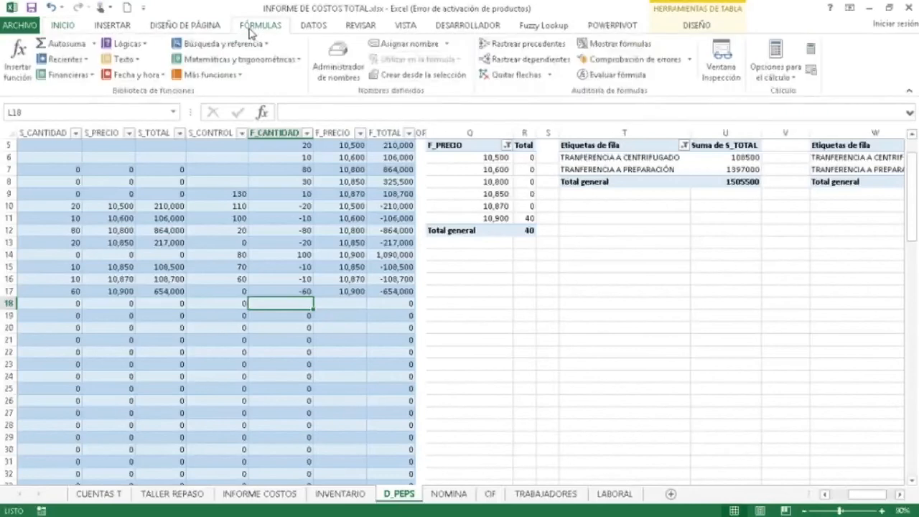
click(237, 43)
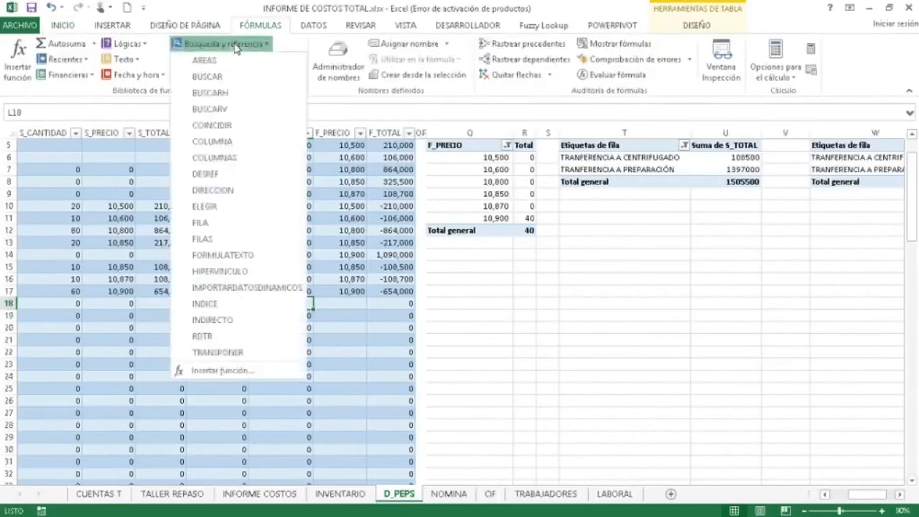
click(237, 109)
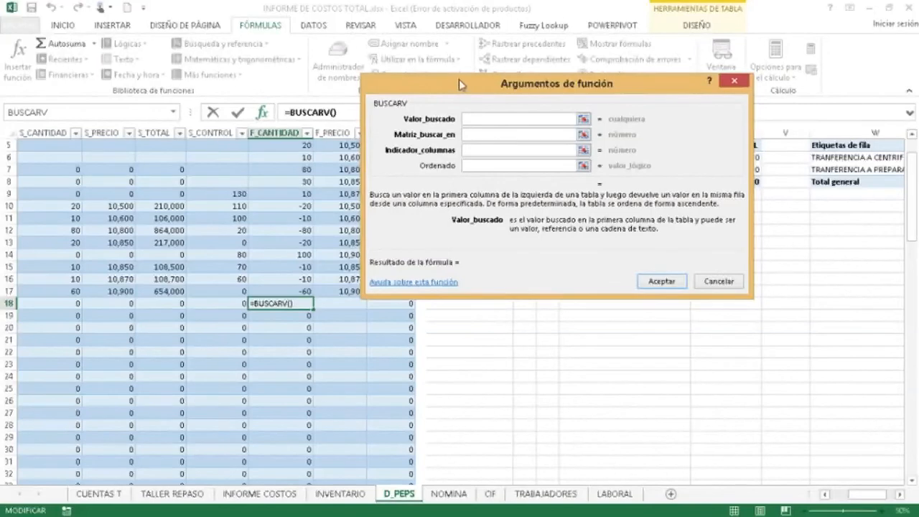
drag(458, 79, 560, 240)
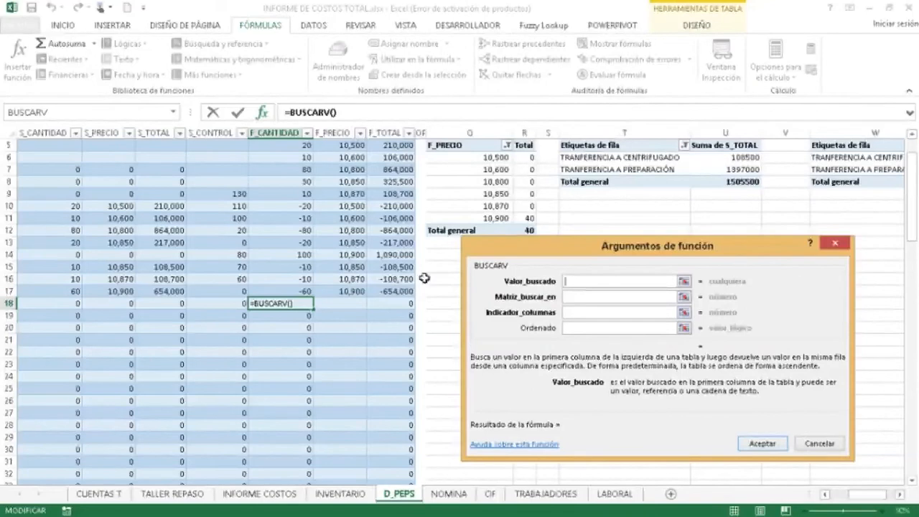
click(349, 303)
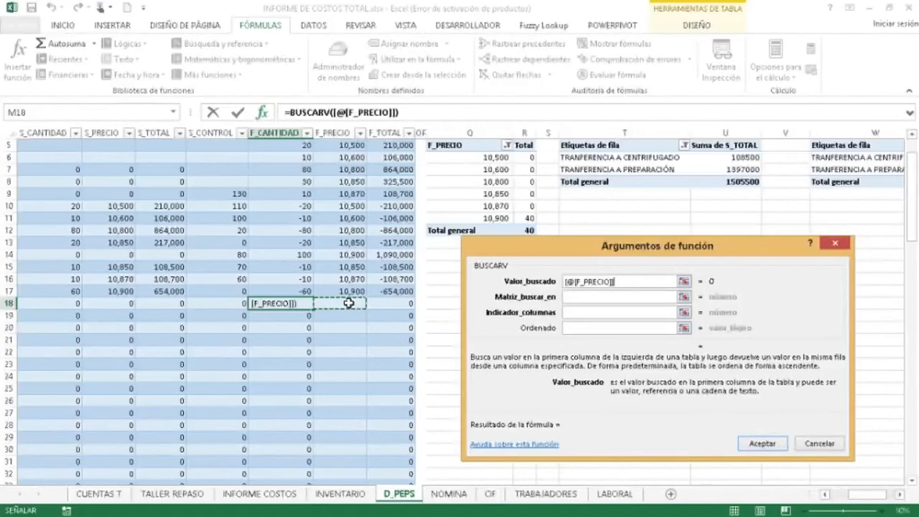
Step: Set the BUSCARV lookup table to the F_PRECIO pivot table range Q5:R12
click(575, 296)
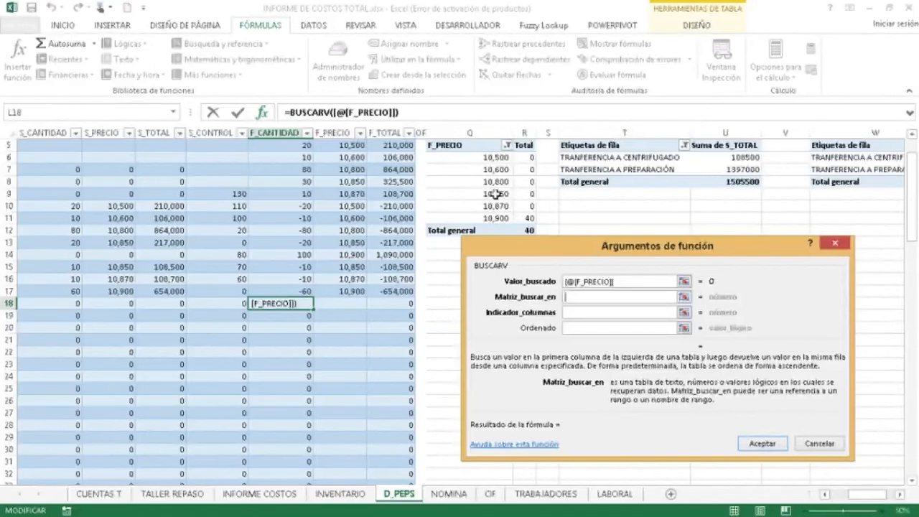
click(458, 146)
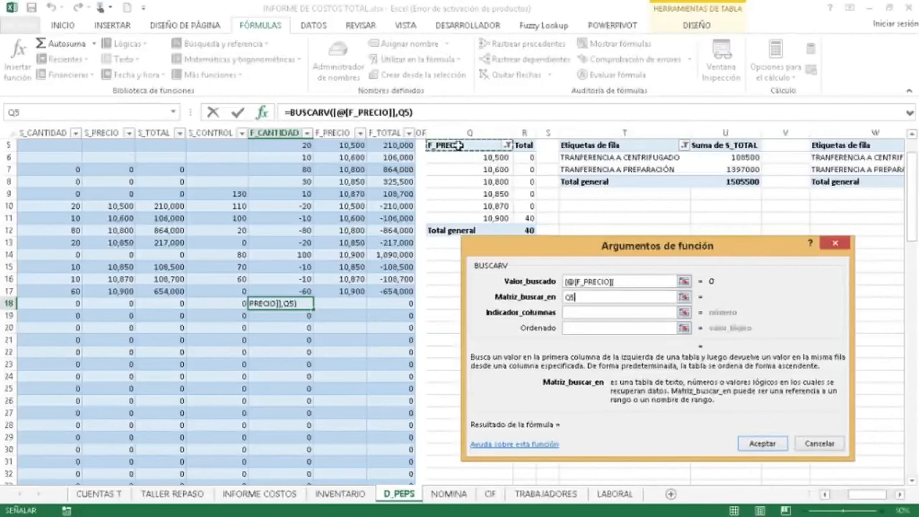
key(shift+Down)
key(shift+Down)
key(shift+Down)
key(shift+Down)
key(shift+Down)
key(shift+Down)
key(shift+Down)
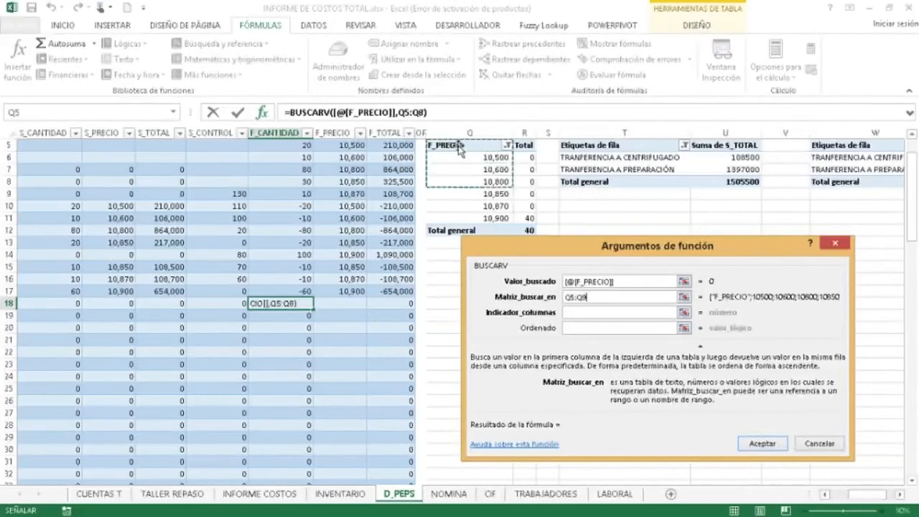
key(shift+Right)
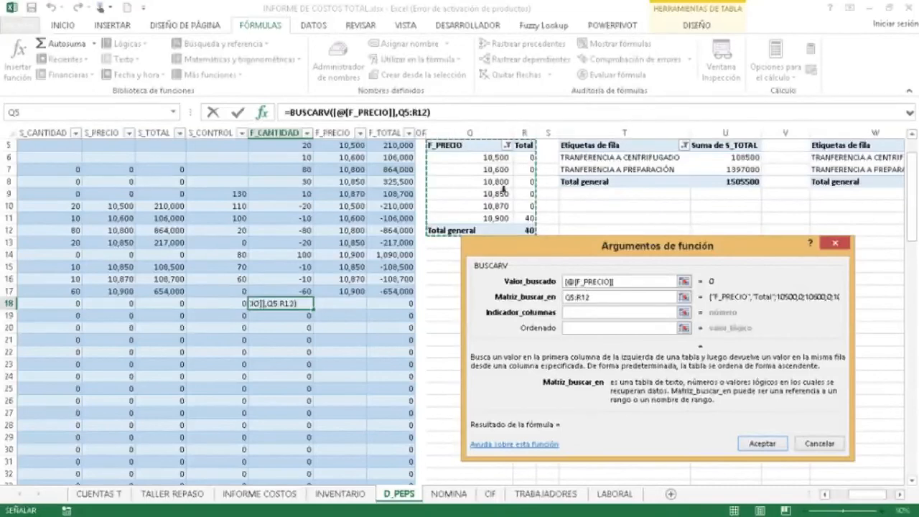
Step: Return column 2 with exact match 0 in the BUSCARV arguments and accept the formula
click(574, 313)
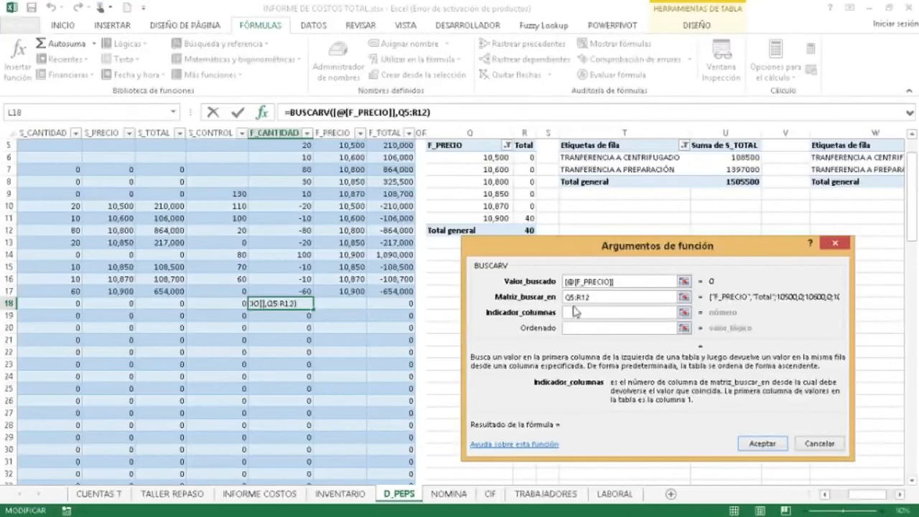
text(2)
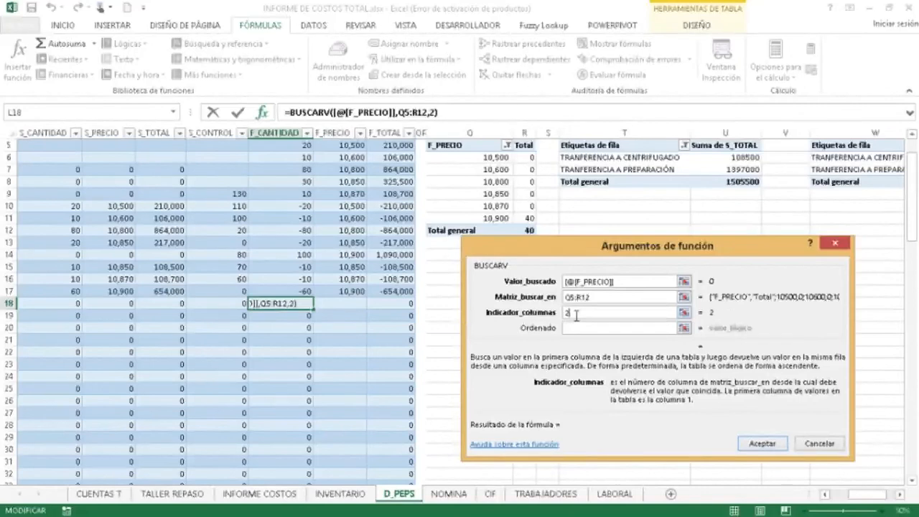
click(576, 327)
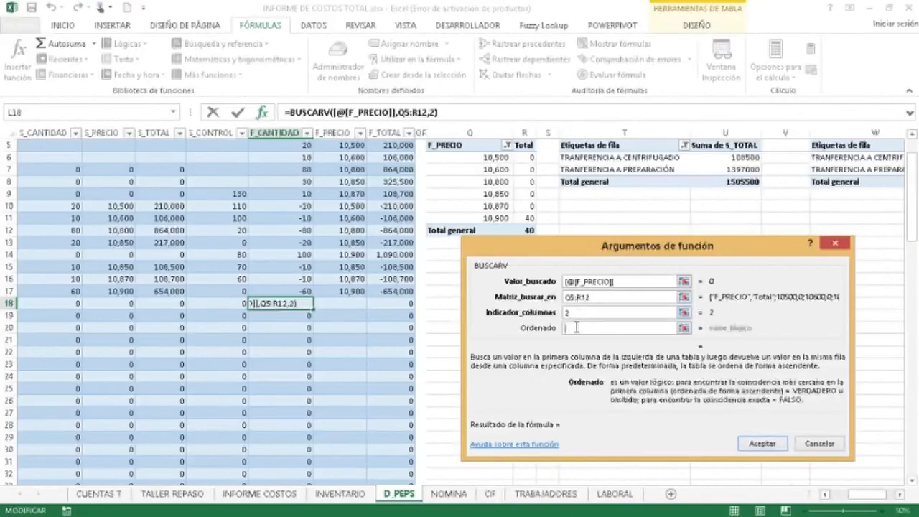
text(0)
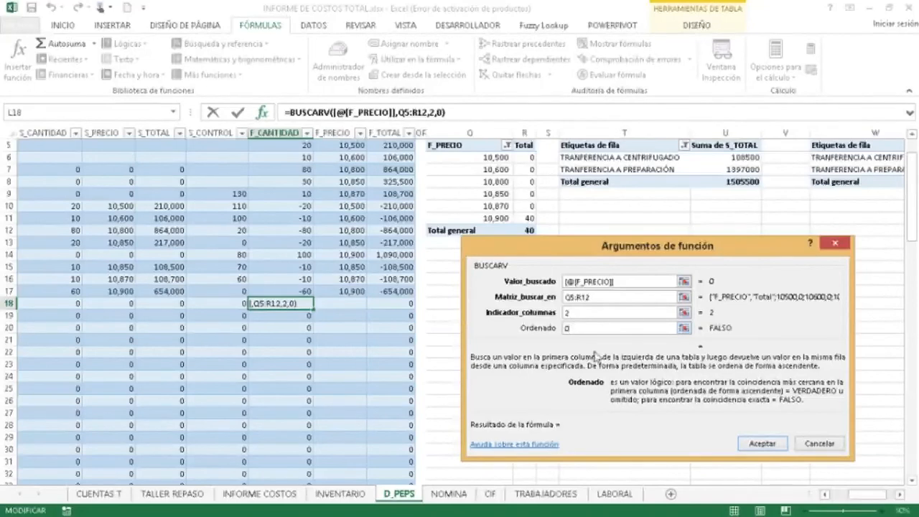
click(761, 444)
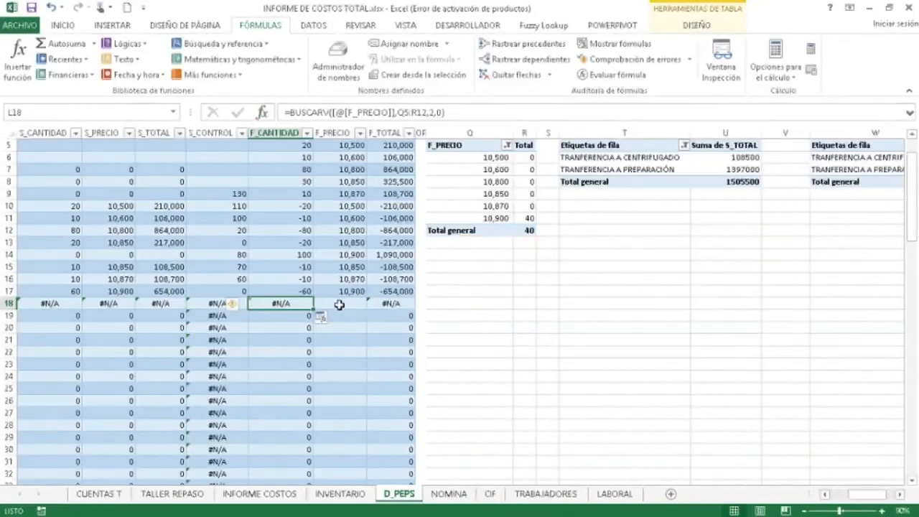
Step: Enter 10900 as the F_PRECIO in M18 and compare the quantity in L18 with the pivot table's 10,900 row
click(339, 304)
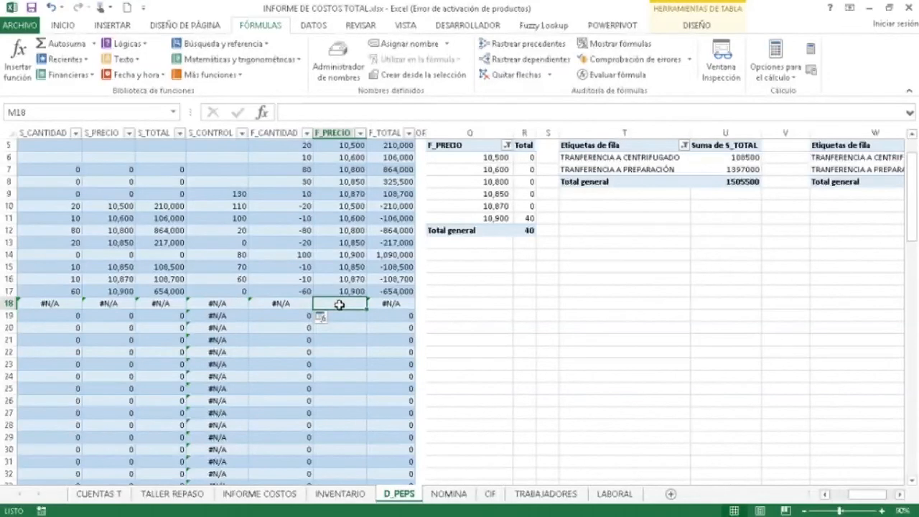
click(295, 303)
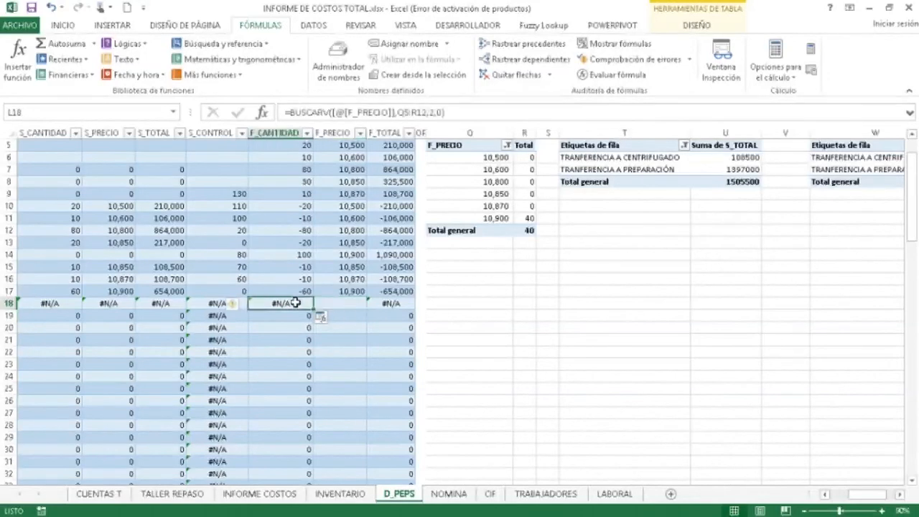
click(329, 304)
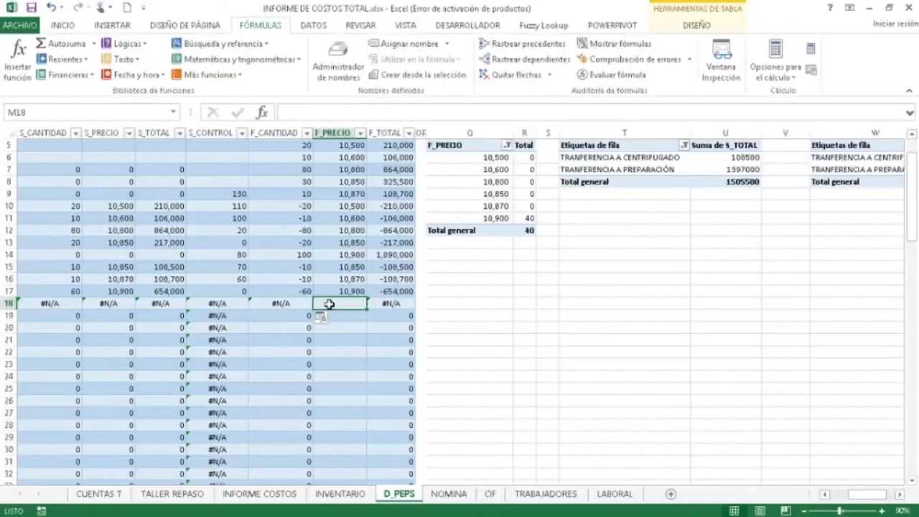
text(10900)
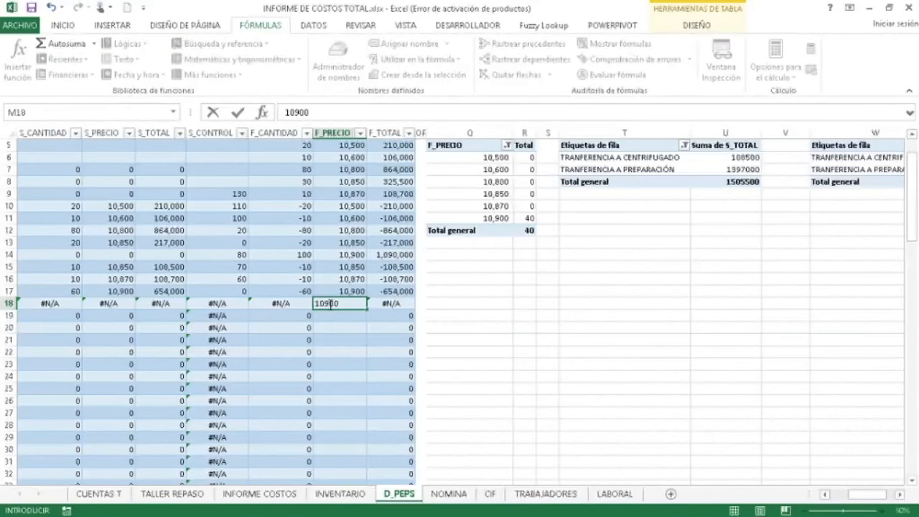
key(Return)
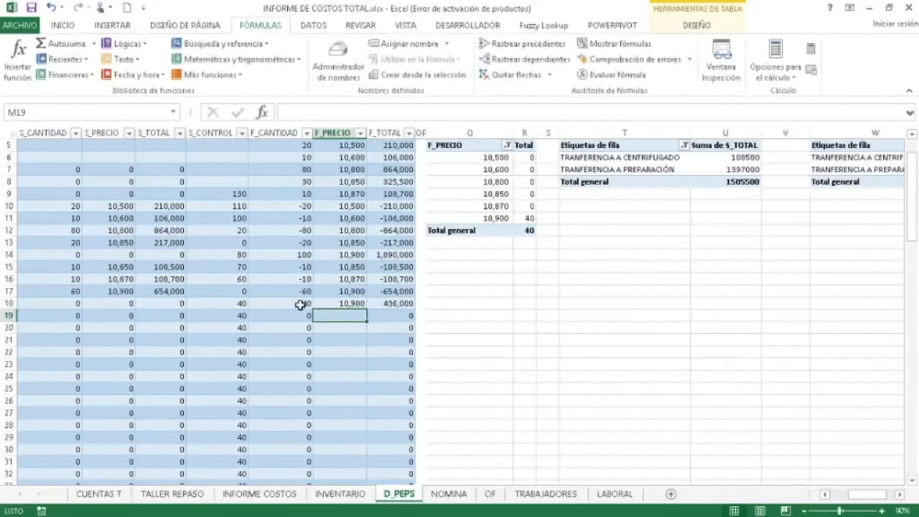
click(298, 304)
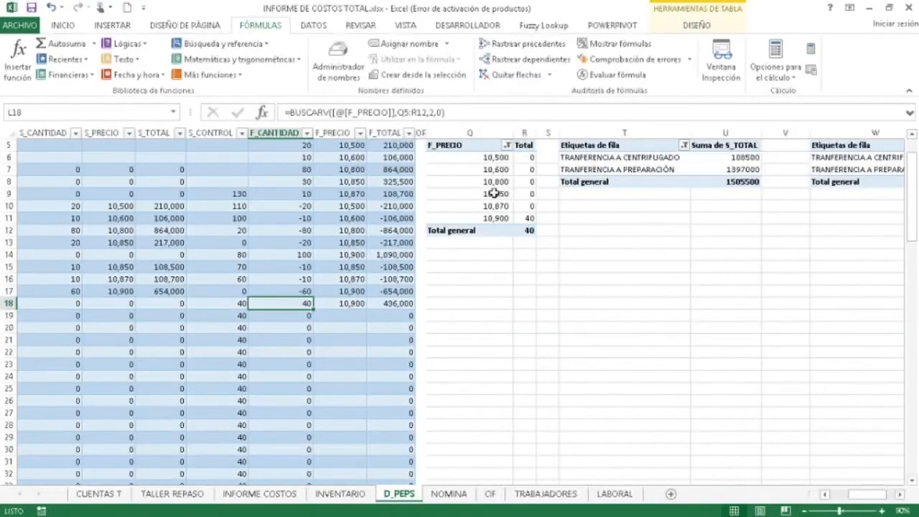
click(493, 218)
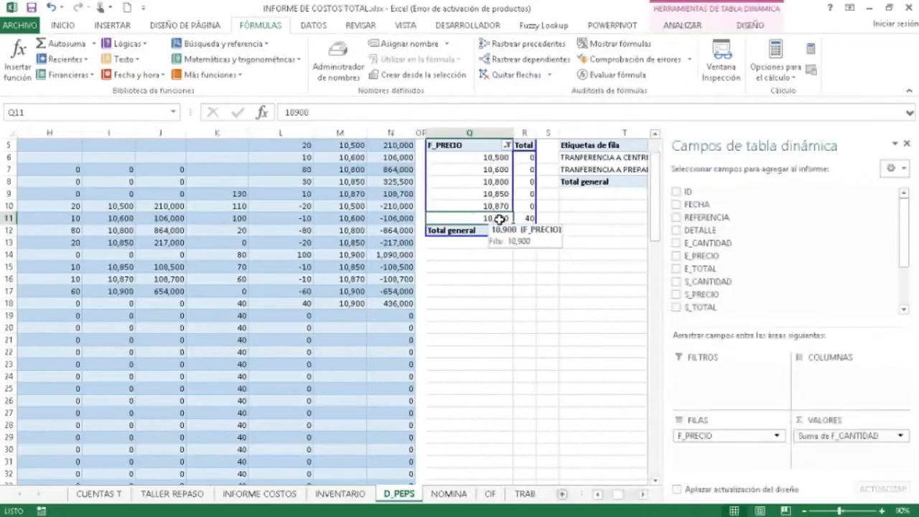
click(526, 218)
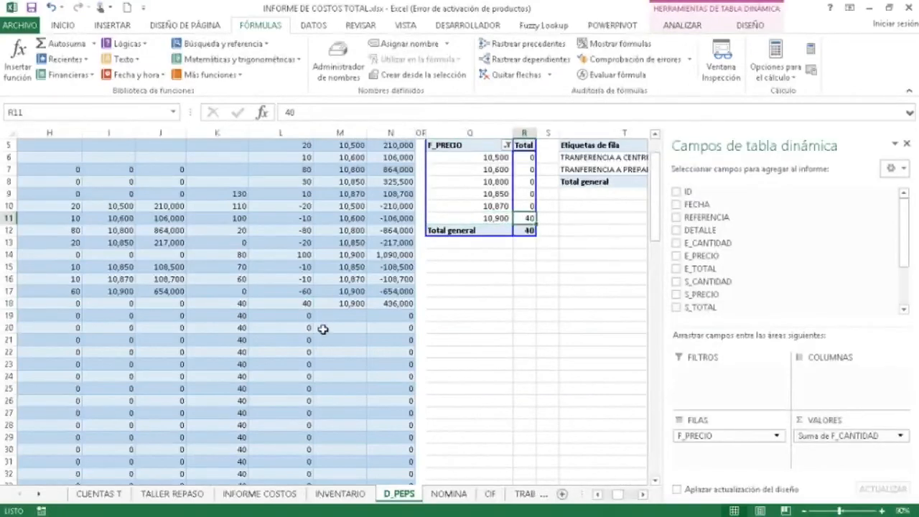
Step: Change the column index of the BUSCARV formula in L18 to 1 and review the cell
click(305, 304)
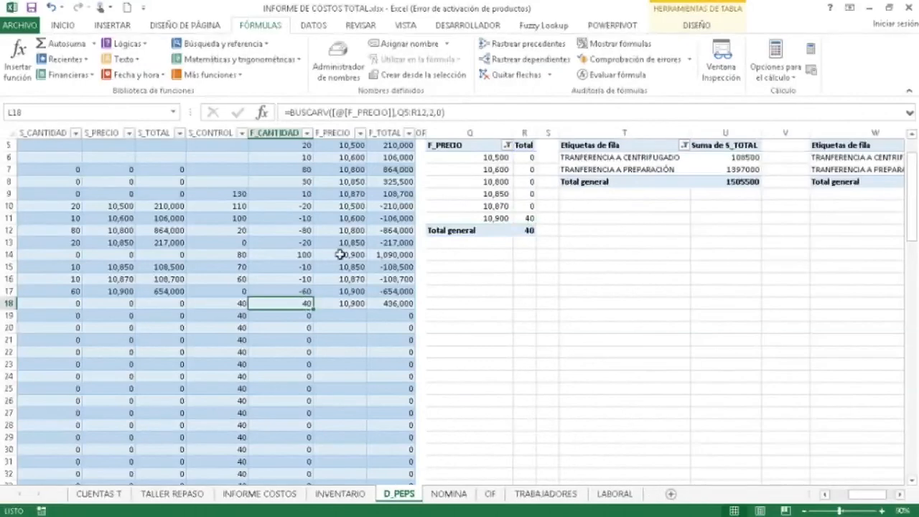
click(432, 112)
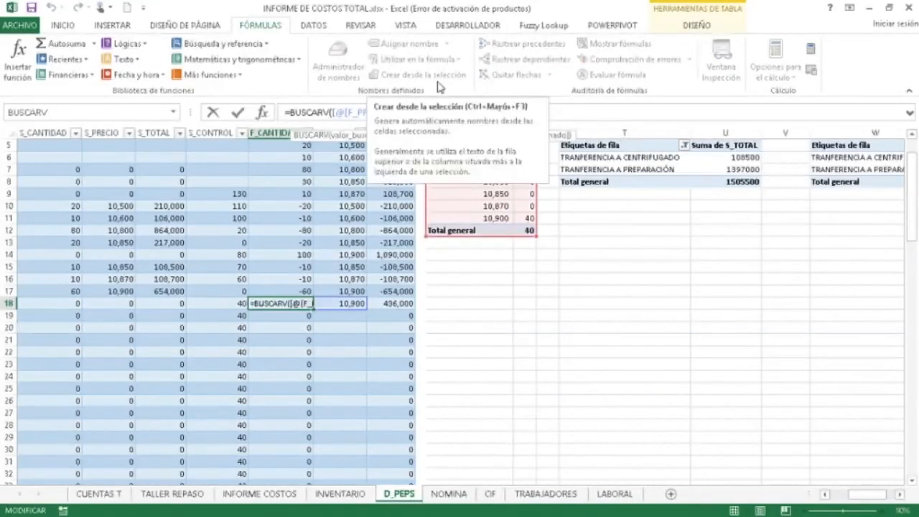
key(BackSpace)
text(12,1,0)
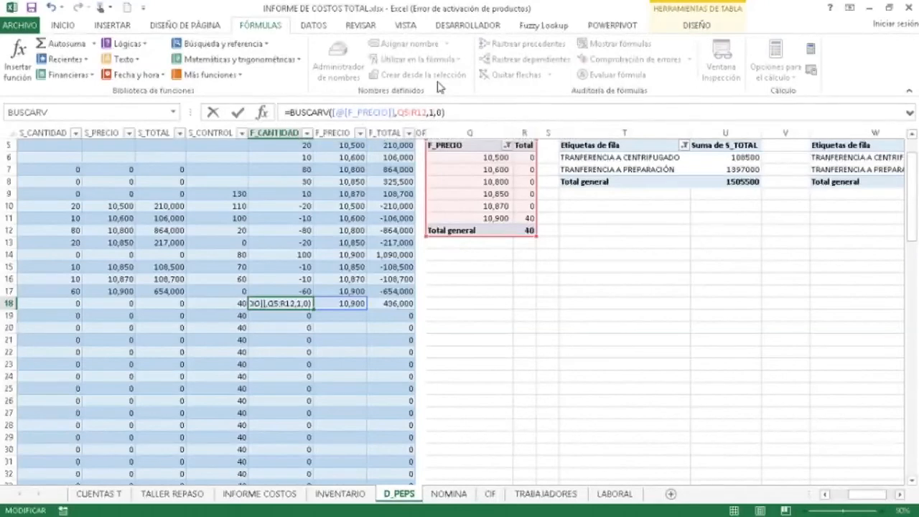
key(Return)
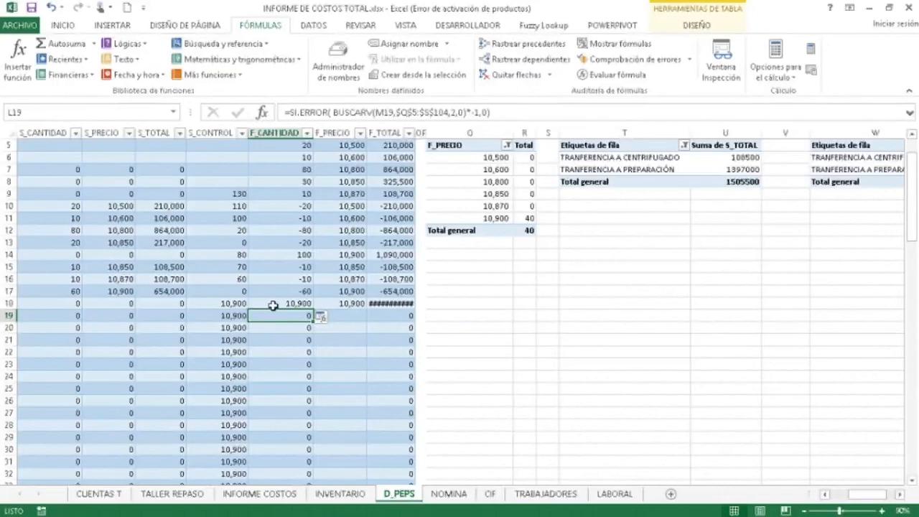
click(273, 305)
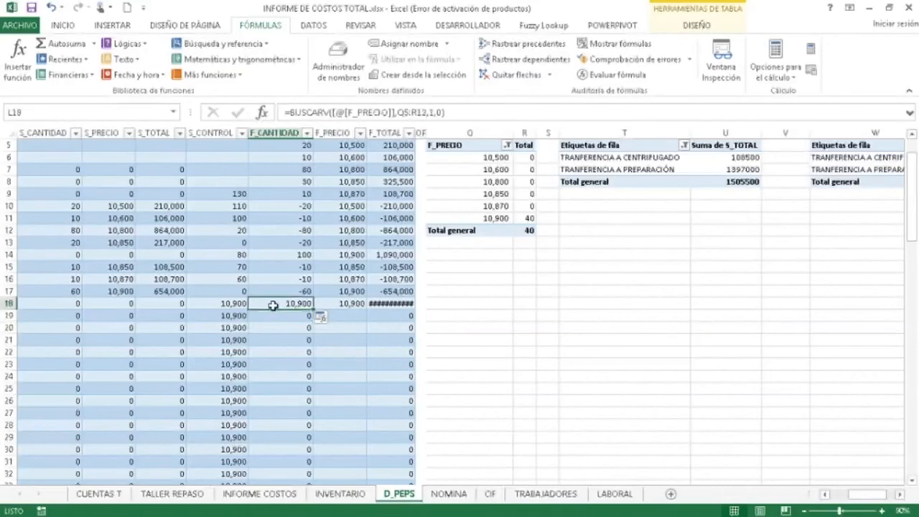
Step: Set the F_PRECIO in M18 to 10,500 and compare it with the matching price in the pivot table
click(338, 304)
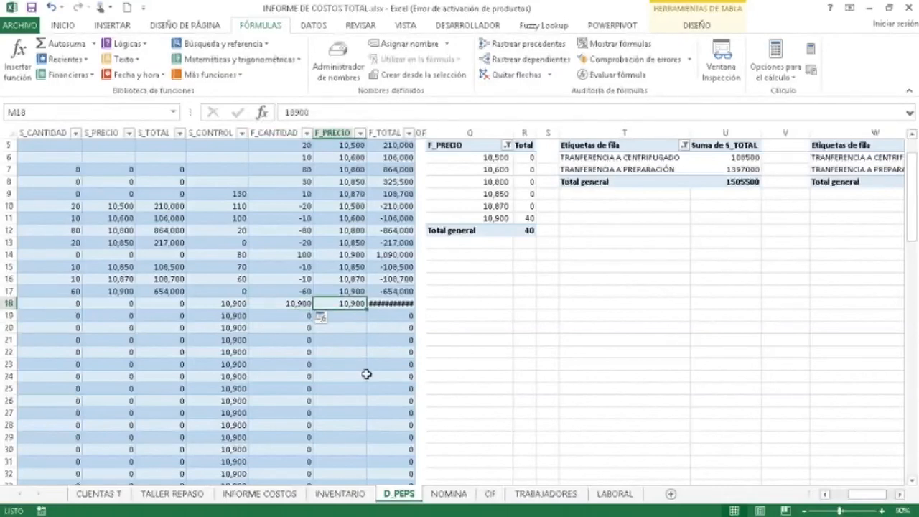
text(10,500)
key(Return)
key(Up)
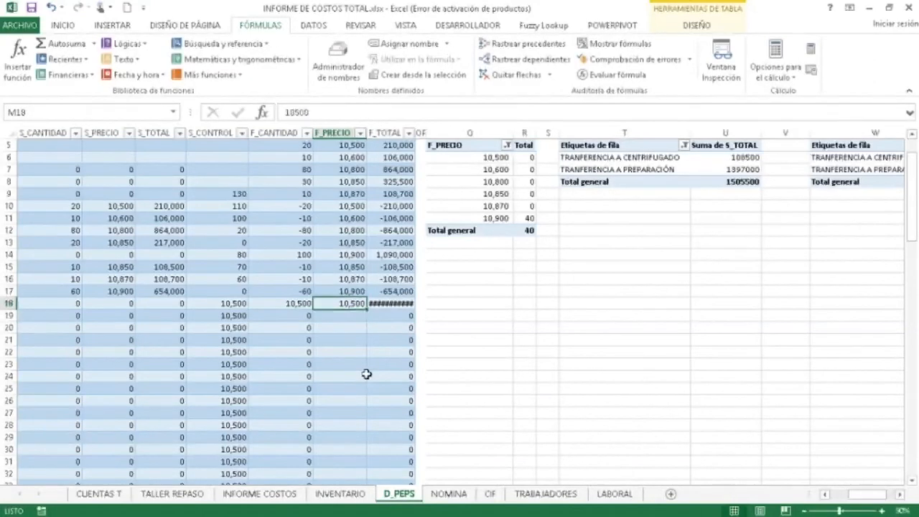
click(499, 158)
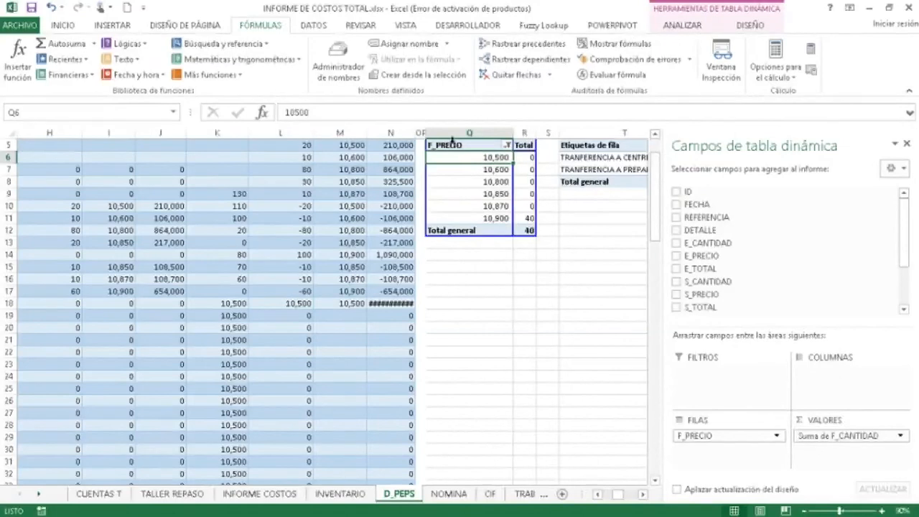
Step: Set the column index of the BUSCARV formula in L18 to 2 and compare its result with the pivot table's 10,500 row
click(297, 303)
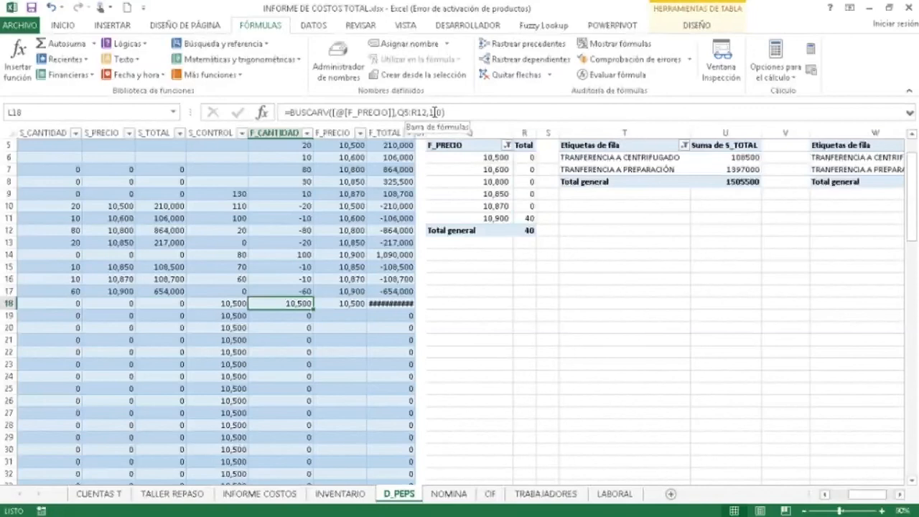
click(433, 112)
key(BackSpace)
text(2)
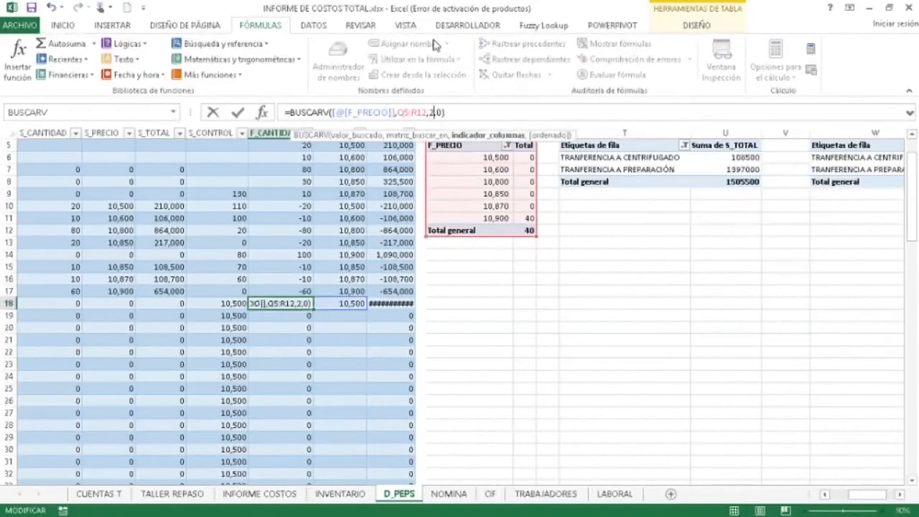
key(Return)
key(Up)
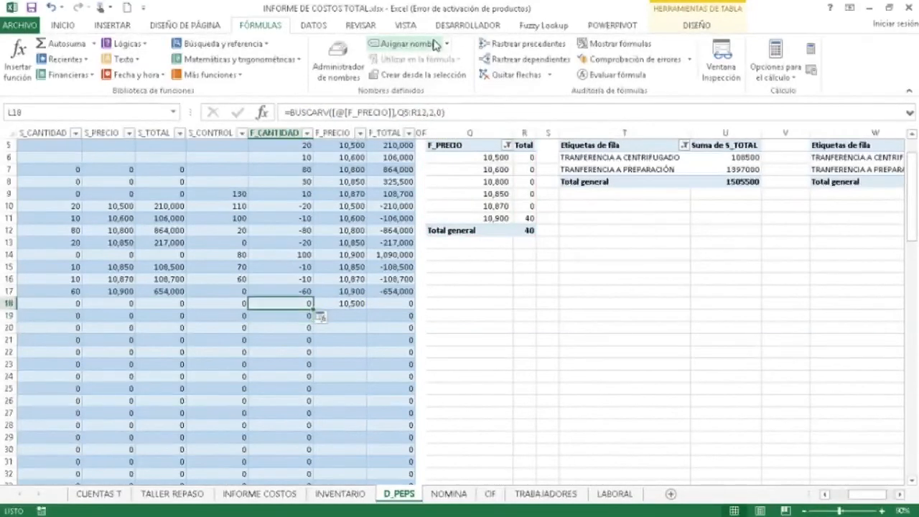
click(489, 159)
click(529, 158)
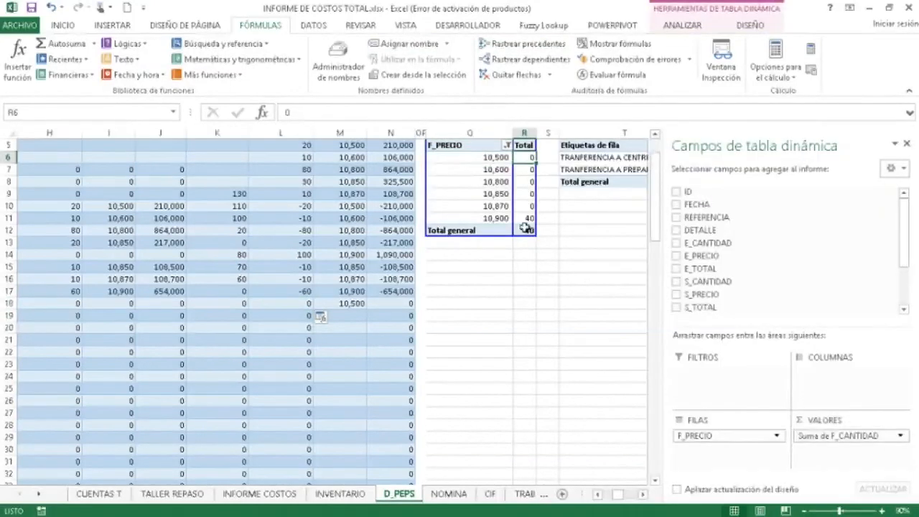
Step: Set the F_PRECIO in M18 to 11000, a price missing from the pivot table, and check the F_CANTIDAD in L18
click(291, 303)
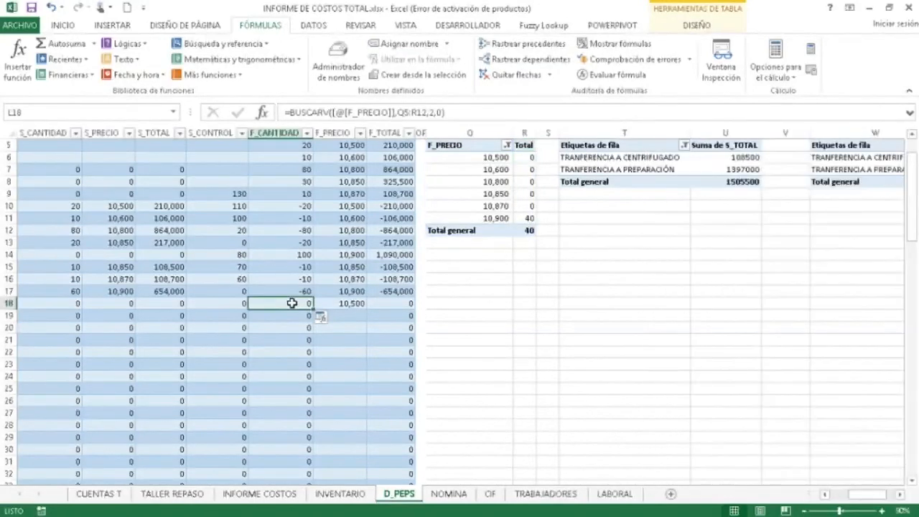
key(Right)
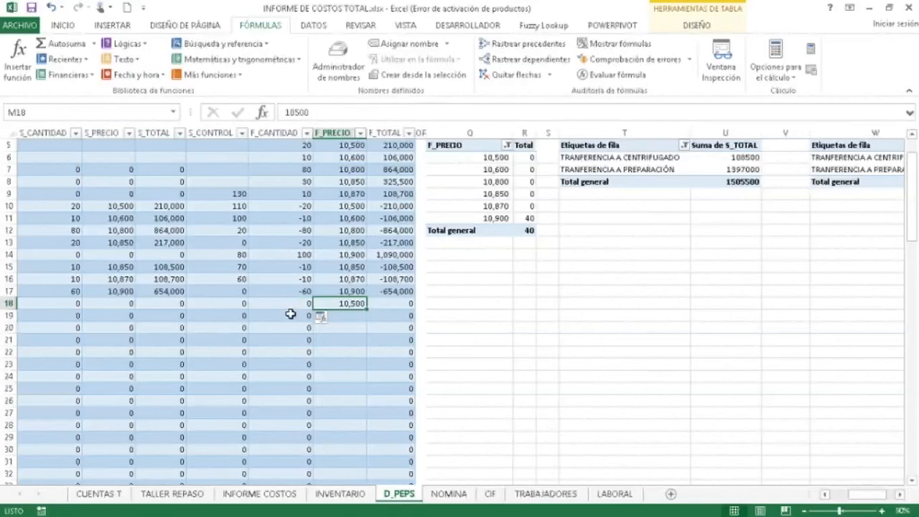
click(290, 314)
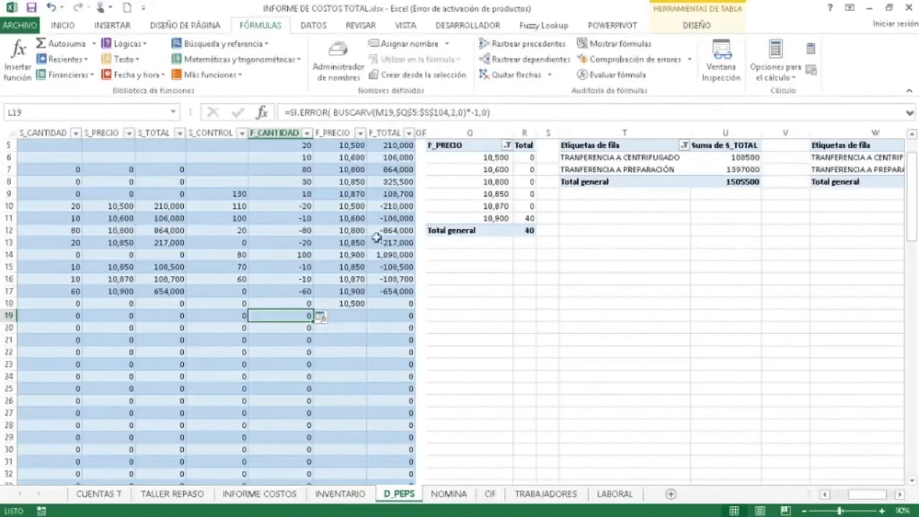
click(340, 303)
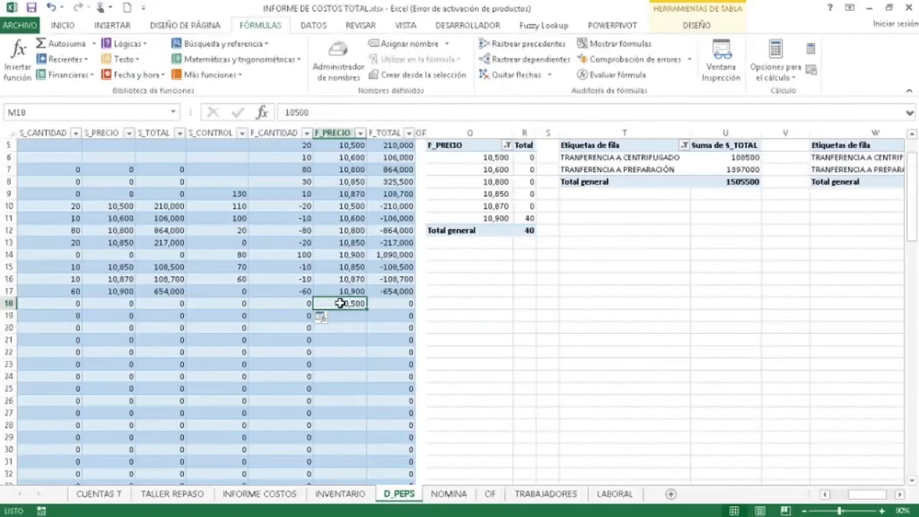
text(11000)
key(Return)
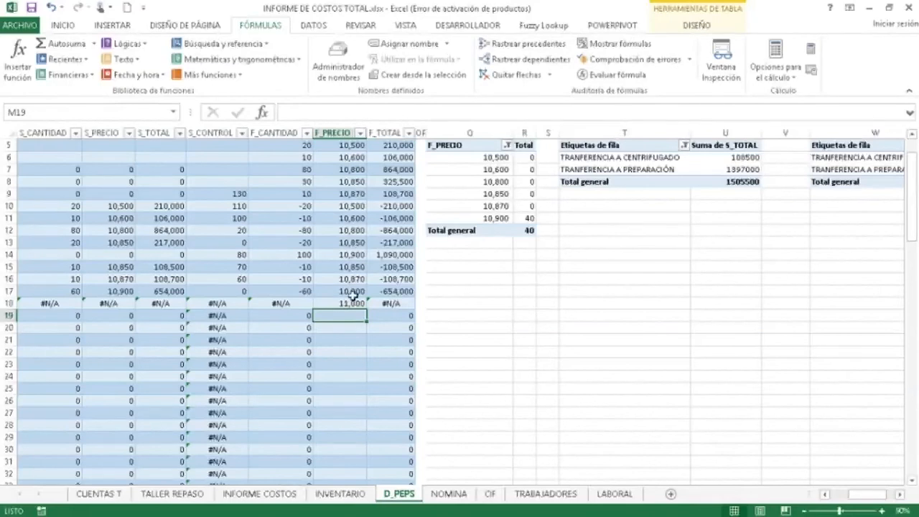
click(297, 303)
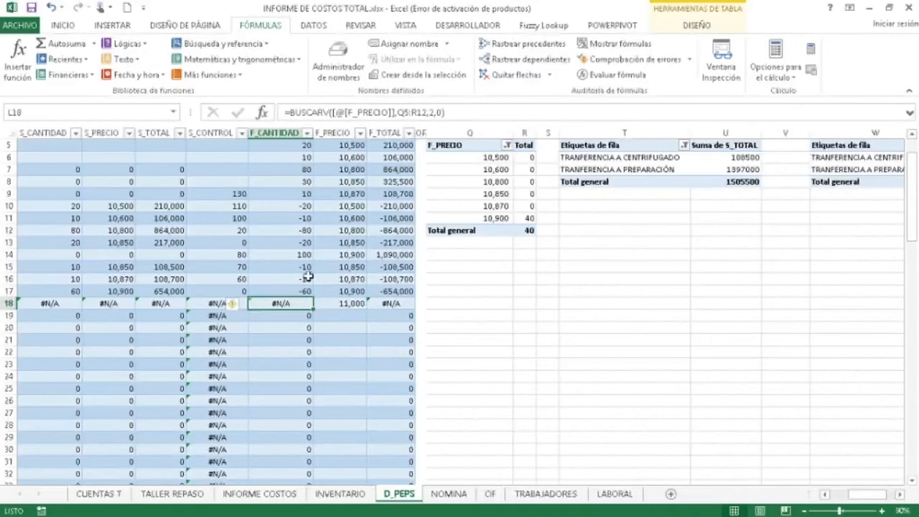
Step: Examine the SI.ERROR function and its value-if-error argument around the BUSCARV formula in L19
click(304, 316)
drag(286, 113, 334, 112)
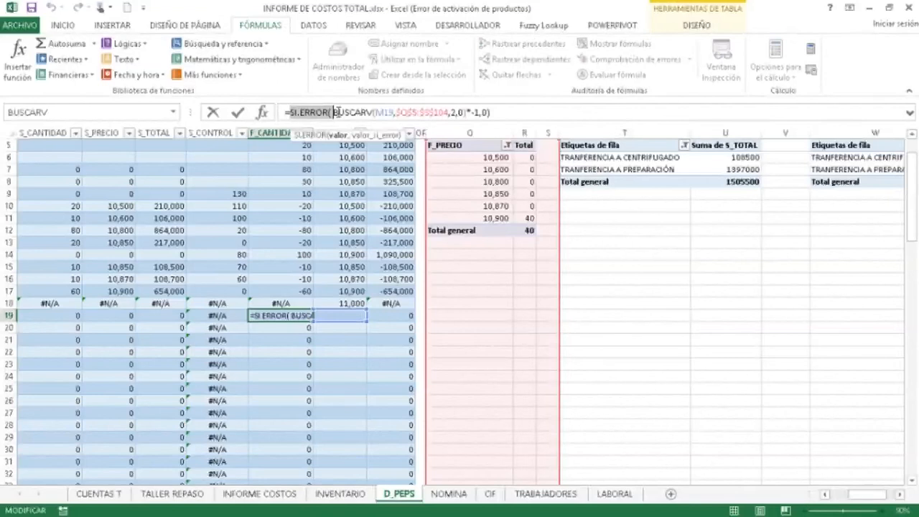
click(482, 113)
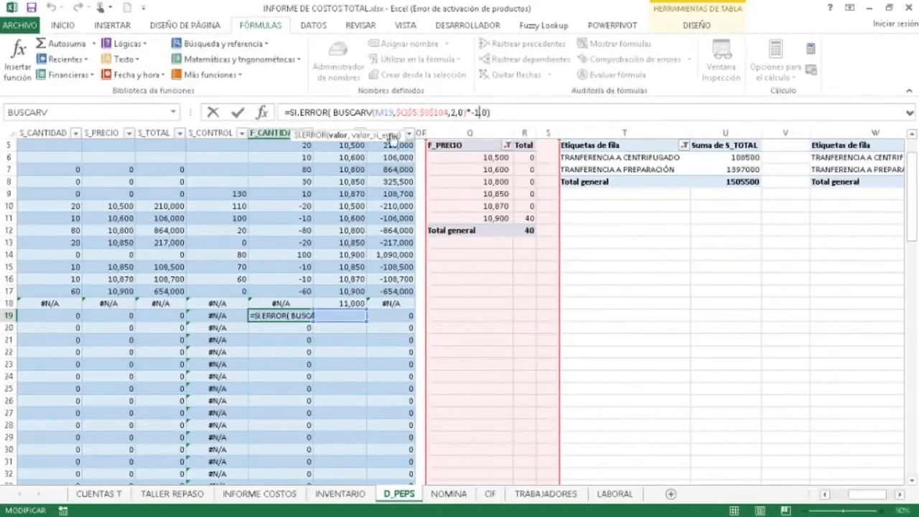
Step: Wrap the BUSCARV formula in L18 in SI.ERROR with 0 as the value if error, and review the cell
click(278, 303)
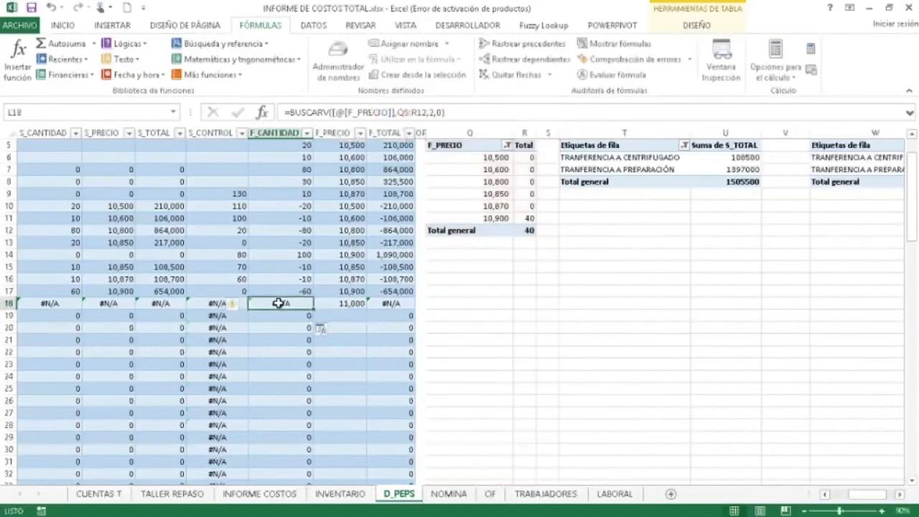
click(288, 113)
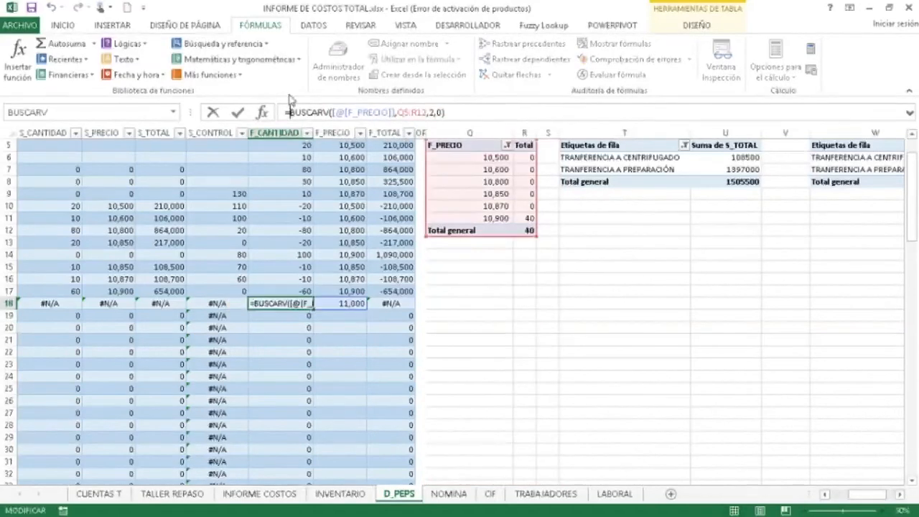
text(SI.)
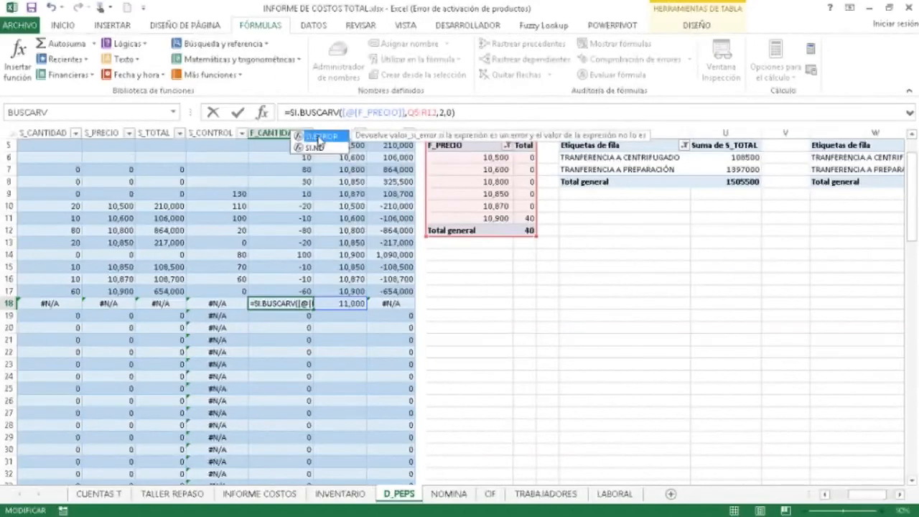
double_click(318, 136)
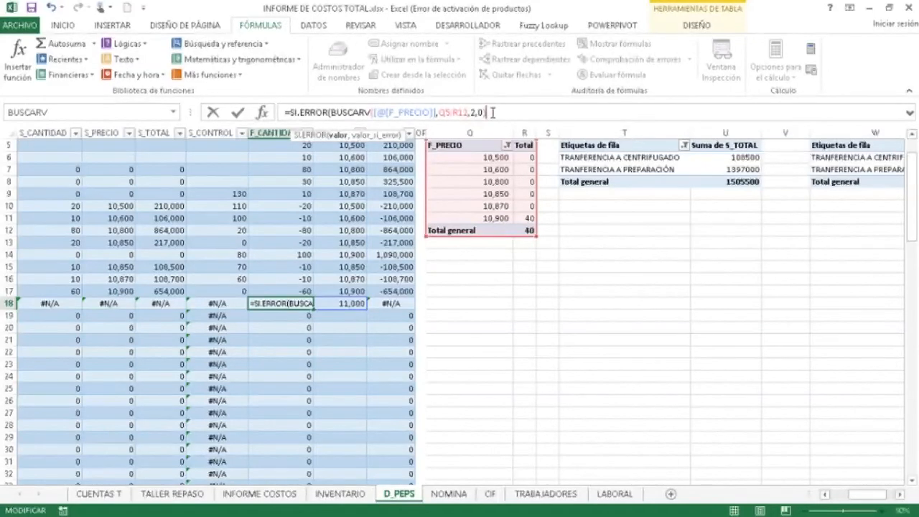
text(,)
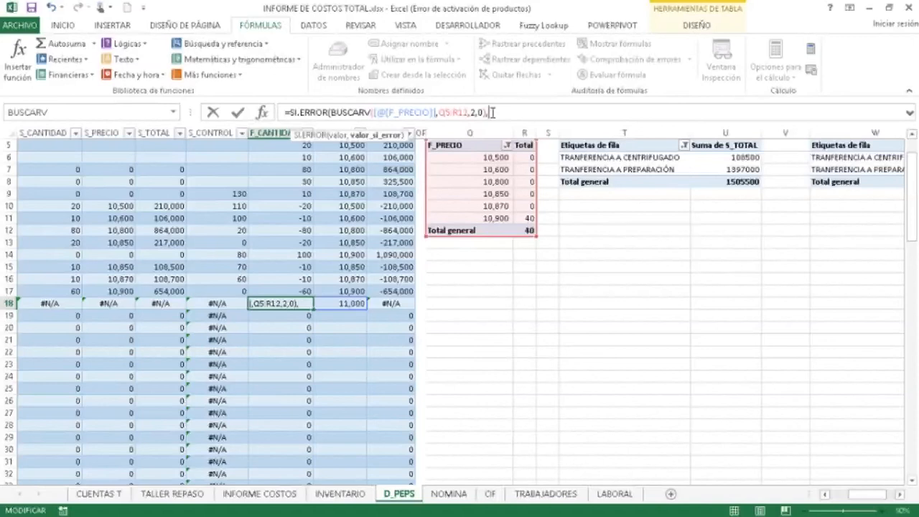
text(0)
key(Return)
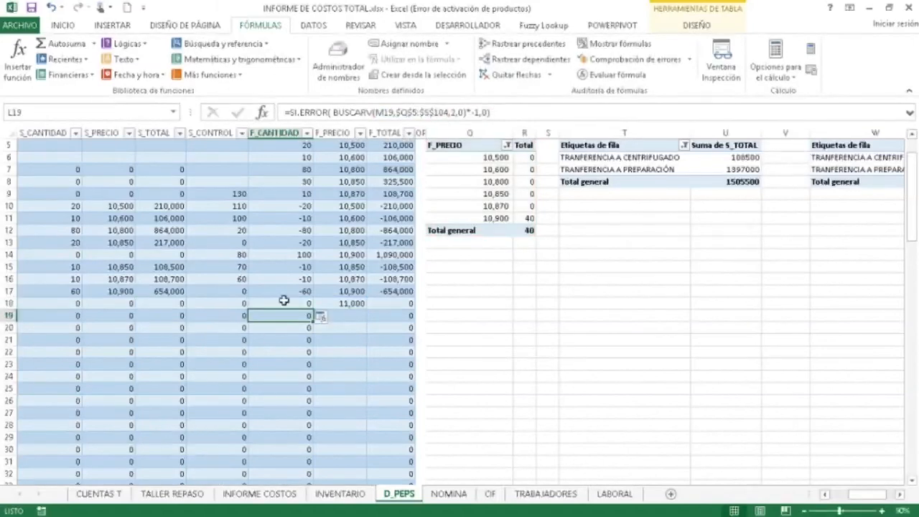
click(286, 302)
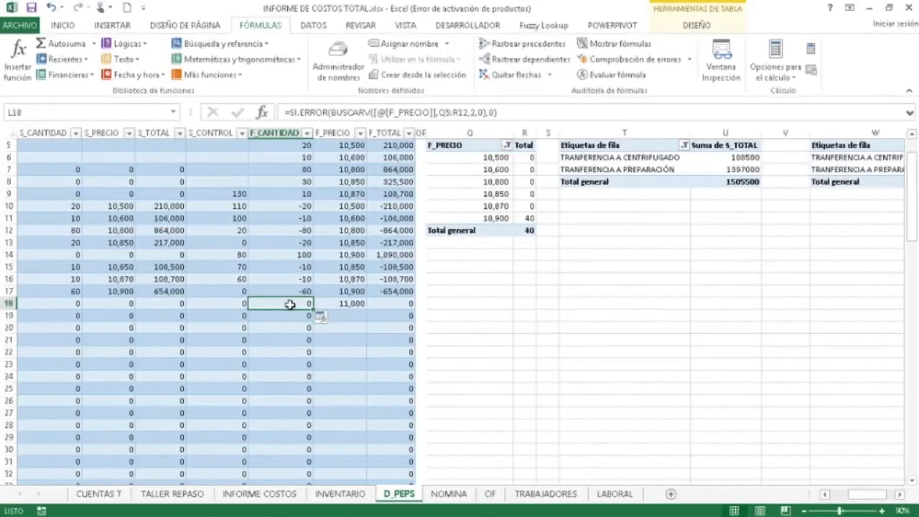
Step: Look across row 15 of the inventory table, from the reference and detail columns to the F_PRECIO pivot table
click(284, 242)
key(Down)
key(Down)
key(Left)
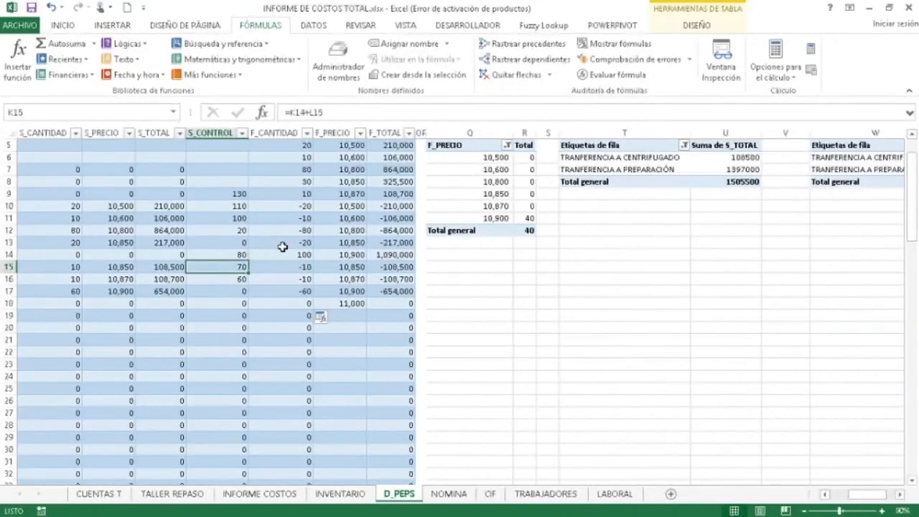
key(Left)
key(Left)
key(Left)
key(Left)
key(Left)
key(Left)
key(Left)
key(Left)
key(Left)
key(Left)
key(Right)
key(Right)
key(Right)
key(Right)
key(Right)
key(Right)
key(Right)
key(Right)
key(Right)
key(Right)
key(Right)
key(Right)
key(Left)
key(Left)
key(Right)
key(Right)
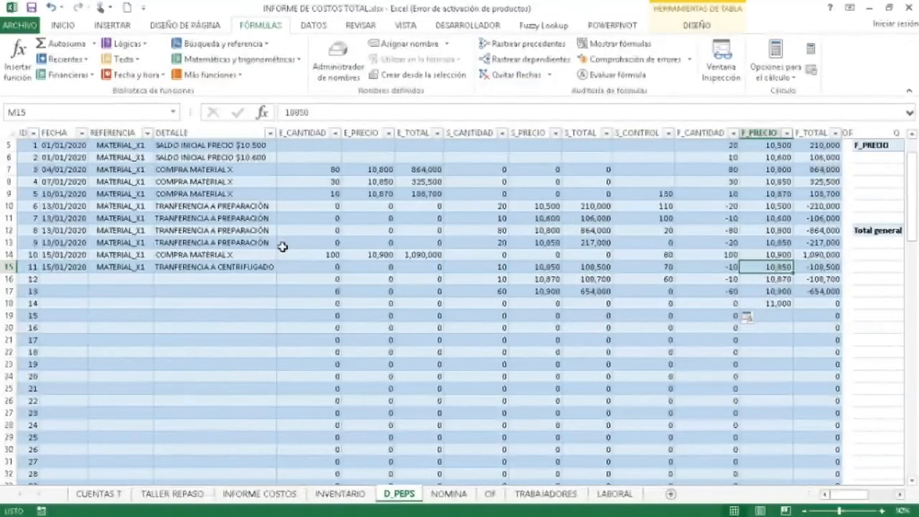
key(Left)
key(Right)
key(Right)
key(Right)
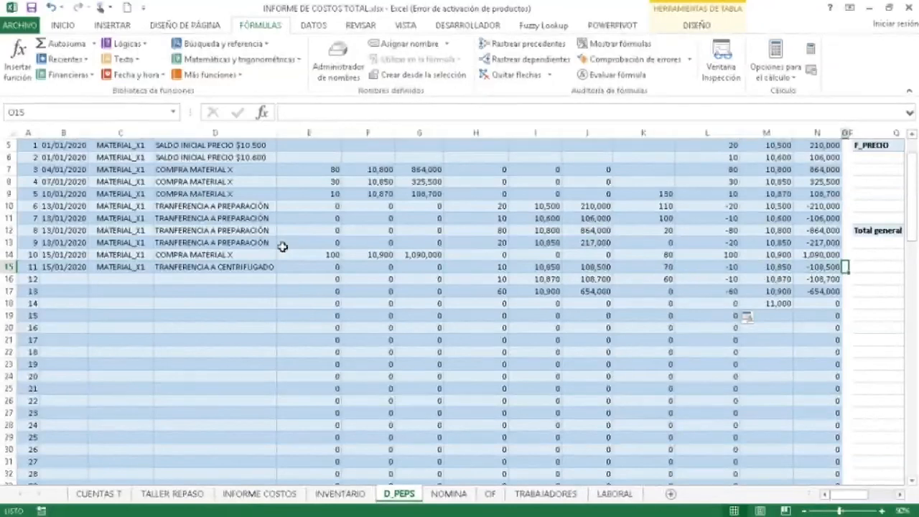
key(Right)
key(Right)
key(Right)
key(Left)
key(Left)
key(Left)
key(Left)
key(Left)
key(Left)
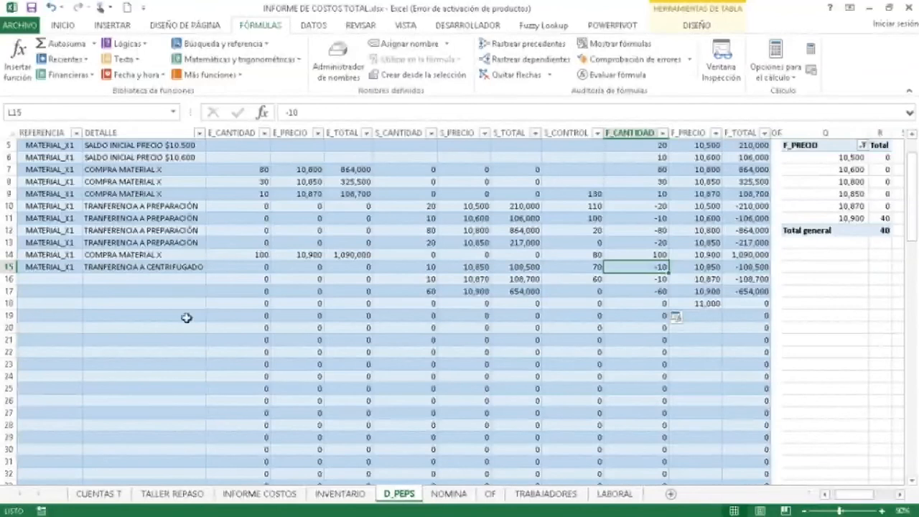
Step: Inspect the prefilled formulas in row 21 from E_CANTIDAD across to F_CANTIDAD
click(257, 339)
key(Right)
key(Right)
key(Right)
key(Right)
key(Right)
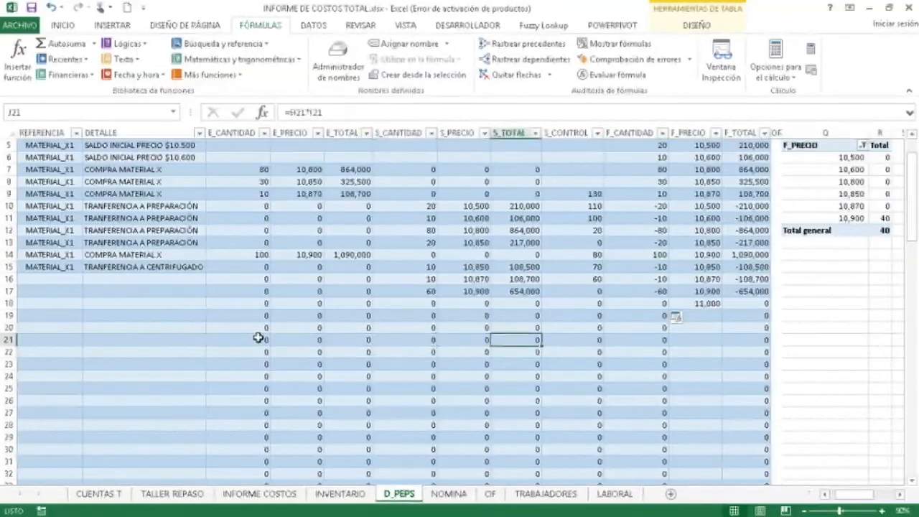
key(Right)
key(Right)
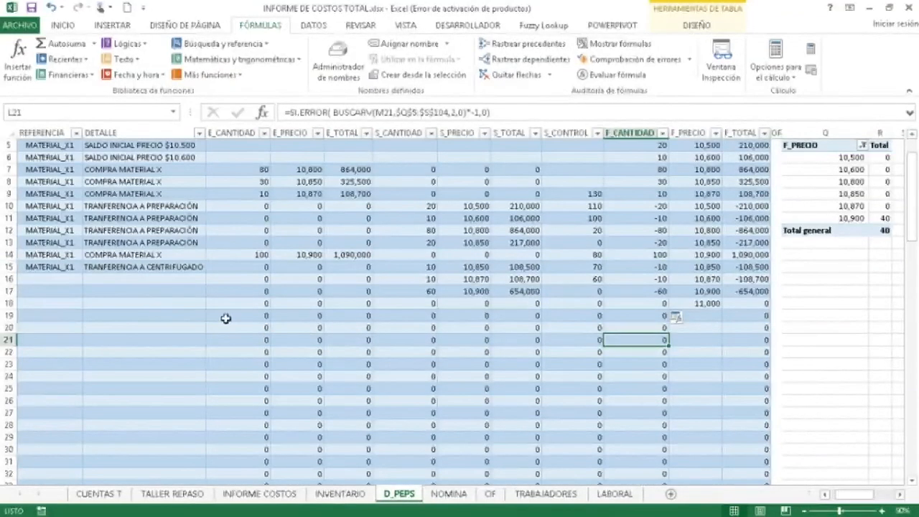
Step: Copy the row 19 formulas from E_CANTIDAD to F_TOTAL and paste them down to row 104, excluding the totals row
drag(230, 316, 737, 323)
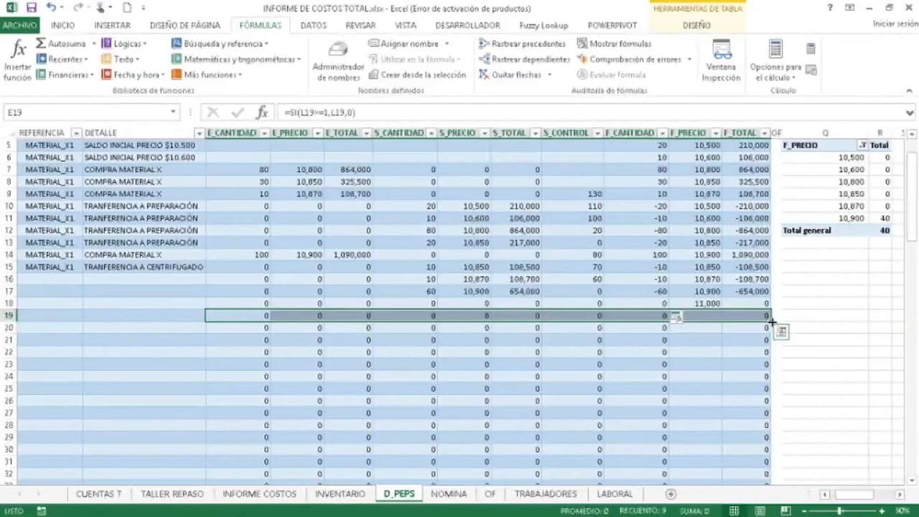
key(ctrl+c)
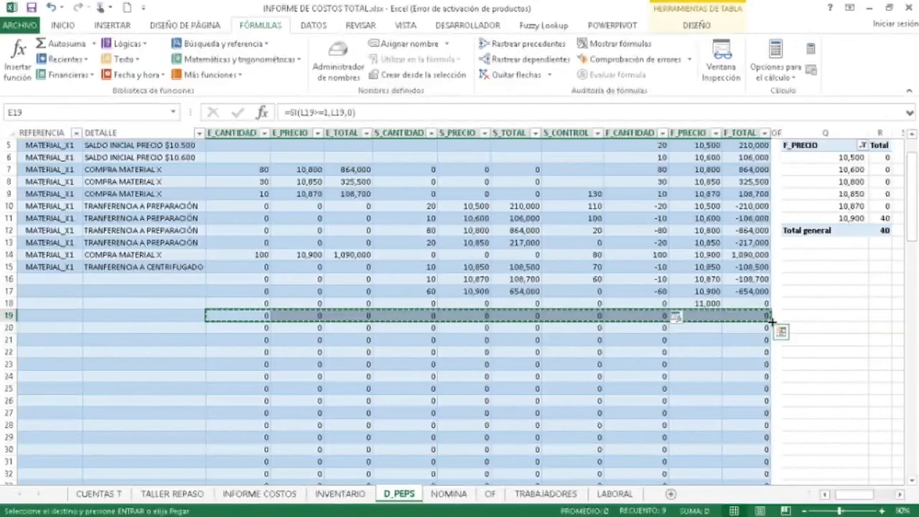
double_click(772, 320)
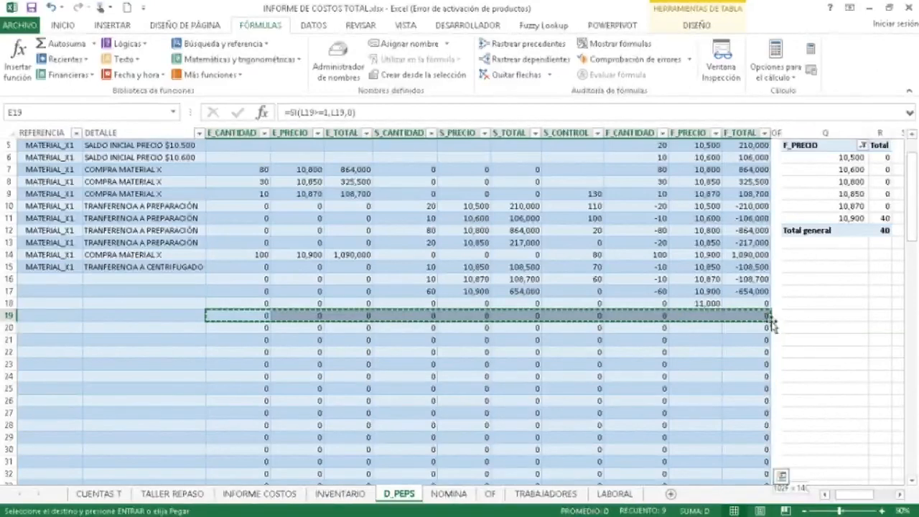
key(ctrl+shift+Down)
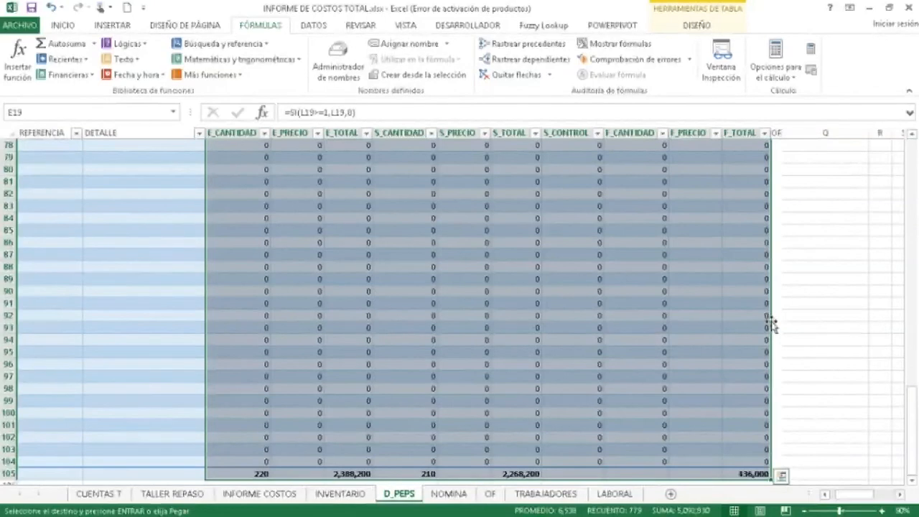
key(shift+Up)
key(ctrl+v)
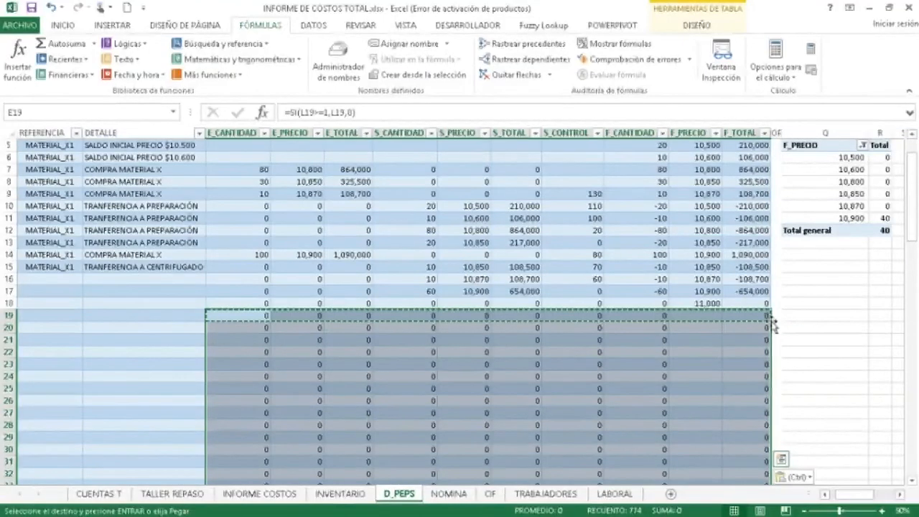
Step: Examine how the S_CONTROL formulas in K10, K18 and K16 add the row's F_CANTIDAD to the previous control value
click(587, 206)
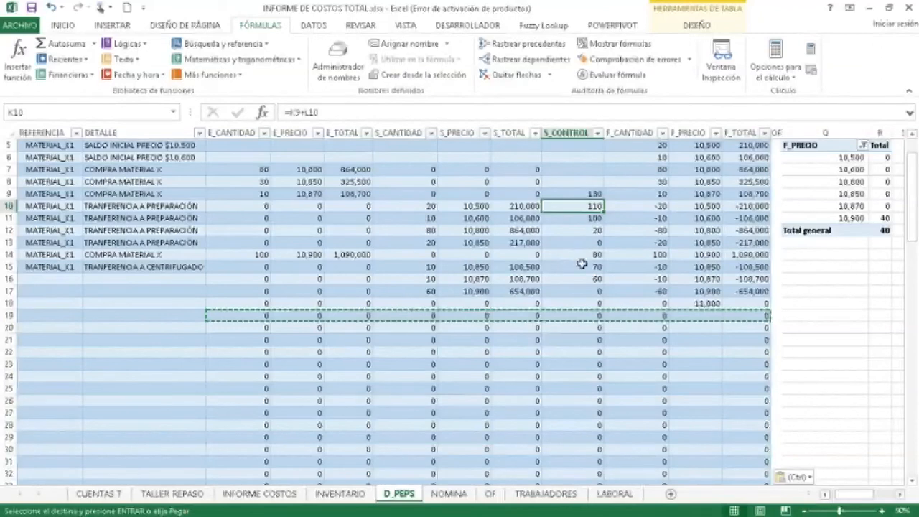
click(587, 304)
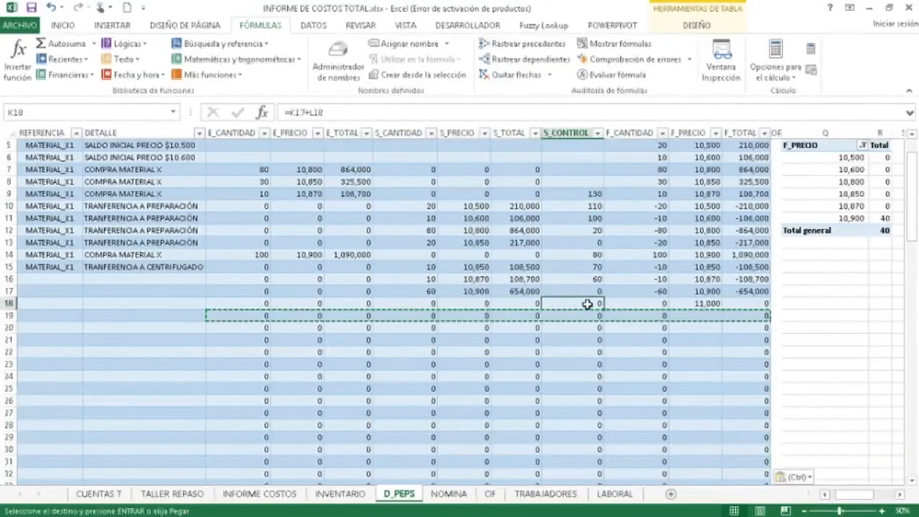
key(Escape)
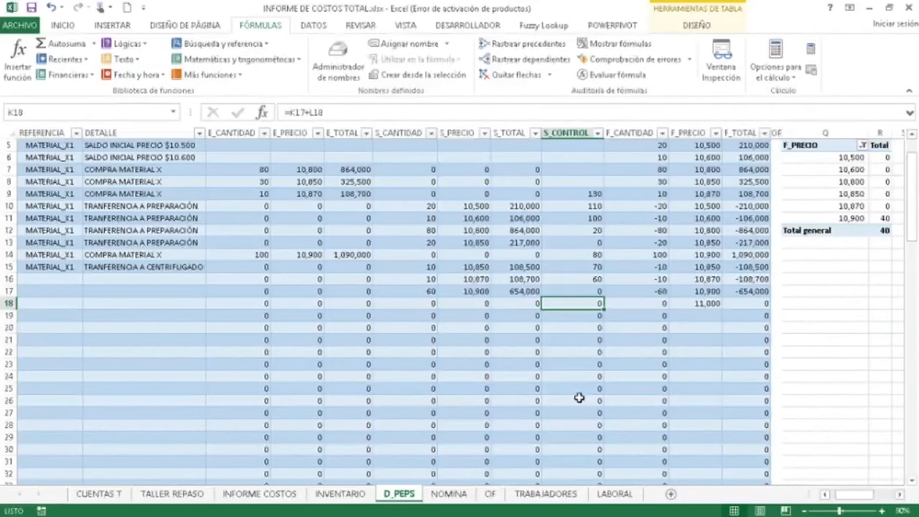
click(576, 278)
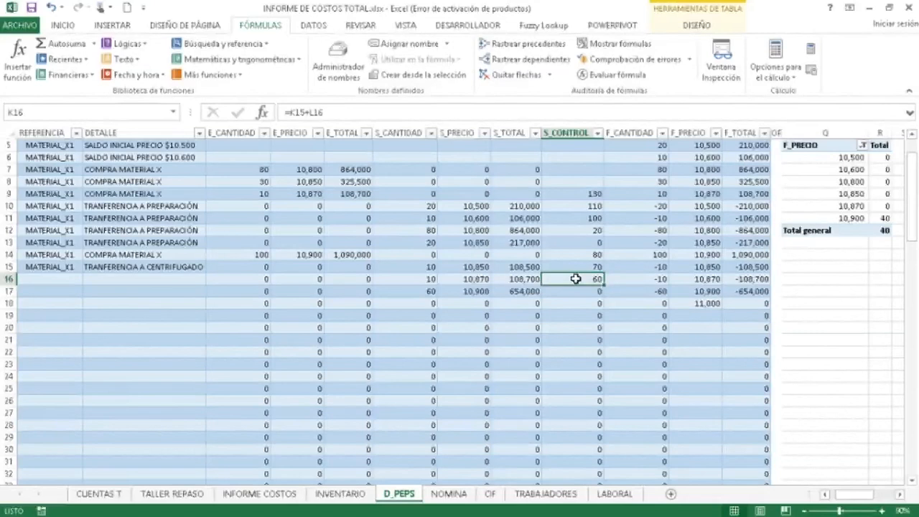
double_click(576, 278)
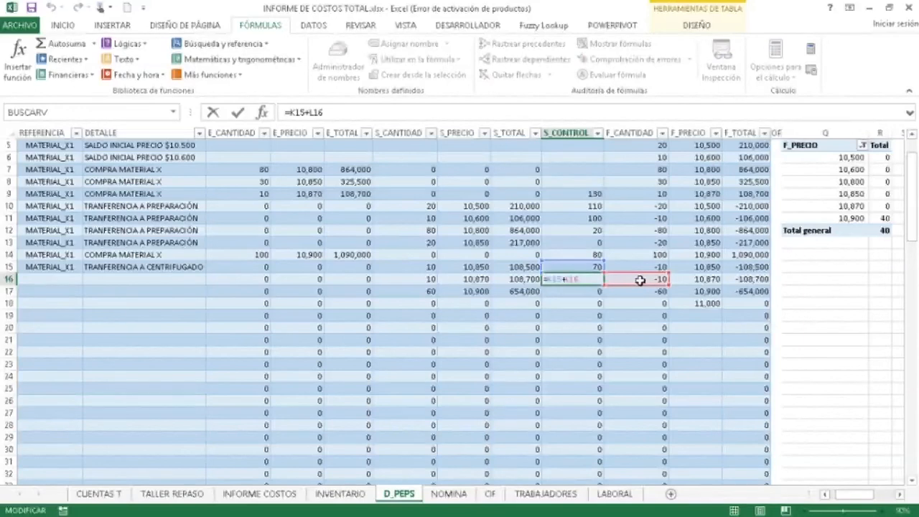
key(Escape)
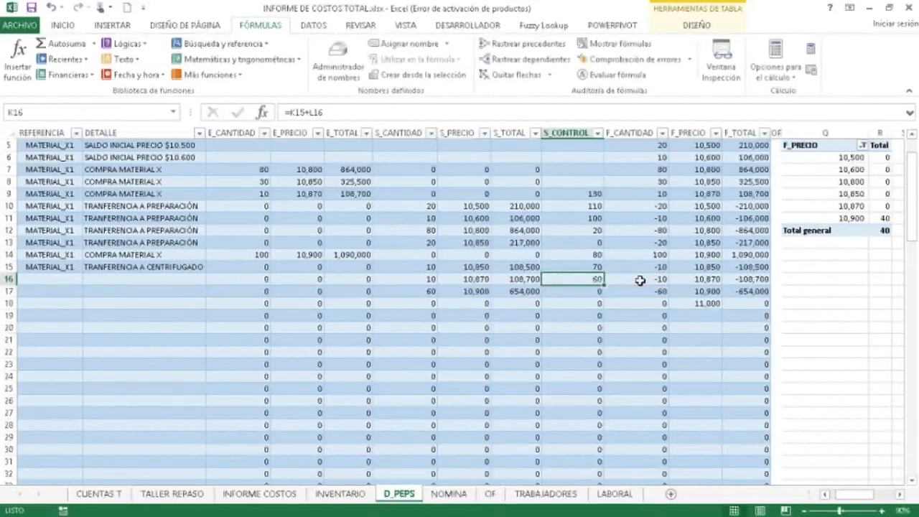
Step: Check the S_CONTROL column from the control quantity in K14 down through the formulas in the empty rows
click(585, 254)
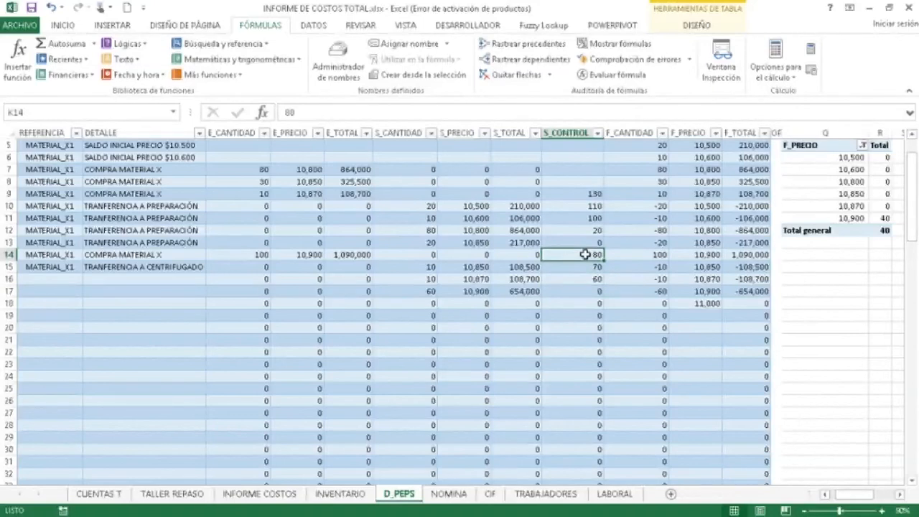
key(Down)
key(Down)
key(Down)
key(Down)
key(Down)
key(Down)
key(Down)
key(Down)
key(Down)
key(Down)
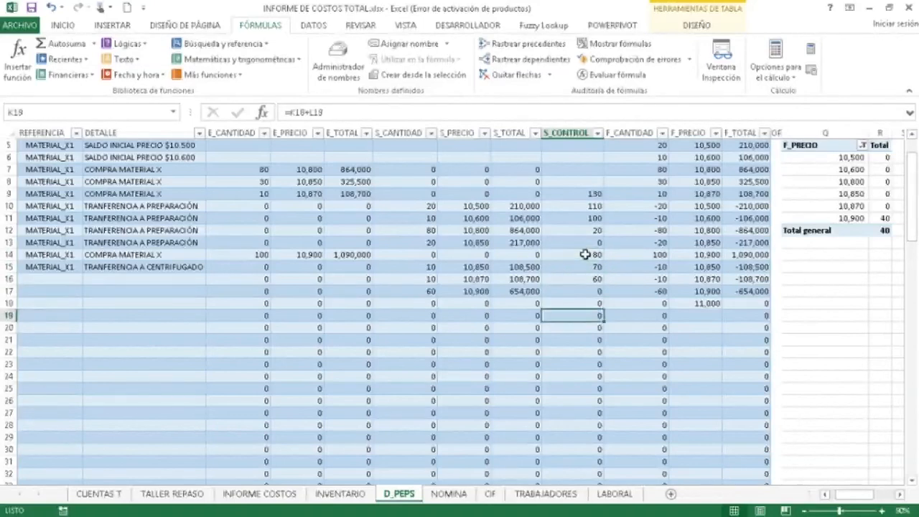
key(Up)
key(Up)
key(Up)
key(Up)
key(Up)
key(Up)
key(Up)
key(Up)
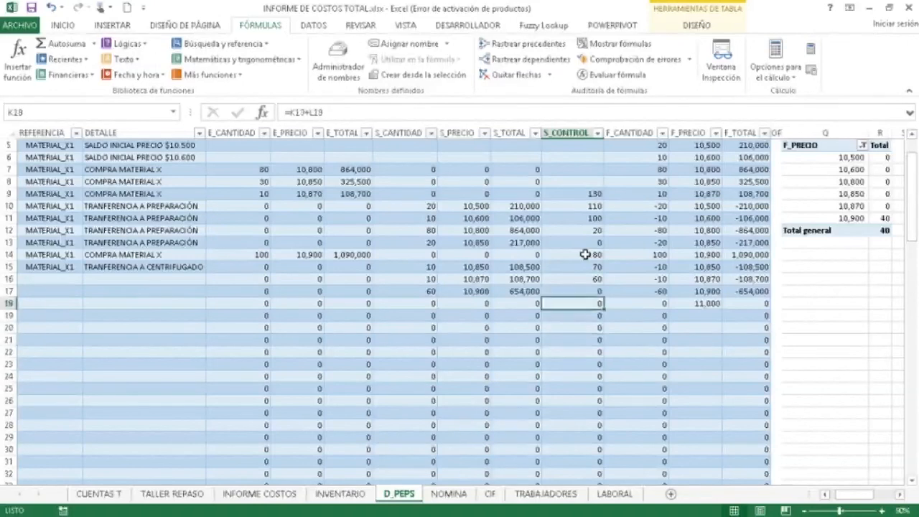
Step: Check the S_CONTROL formulas in K17 and K18, tracing the column back up to its header
key(Down)
key(Up)
key(Up)
key(Down)
key(Down)
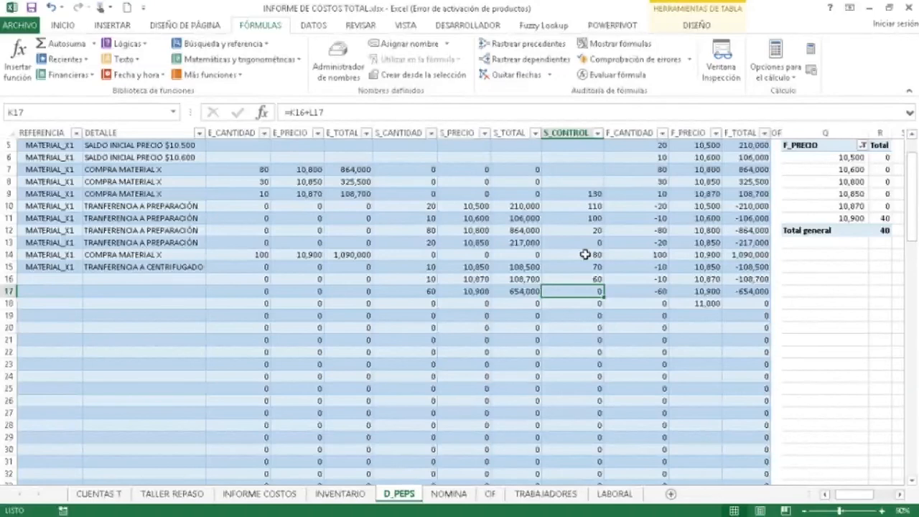
key(Up)
key(Up)
key(Up)
key(Up)
key(Up)
key(Up)
key(Up)
key(Up)
key(Up)
key(Up)
key(Up)
key(Up)
key(Up)
key(Up)
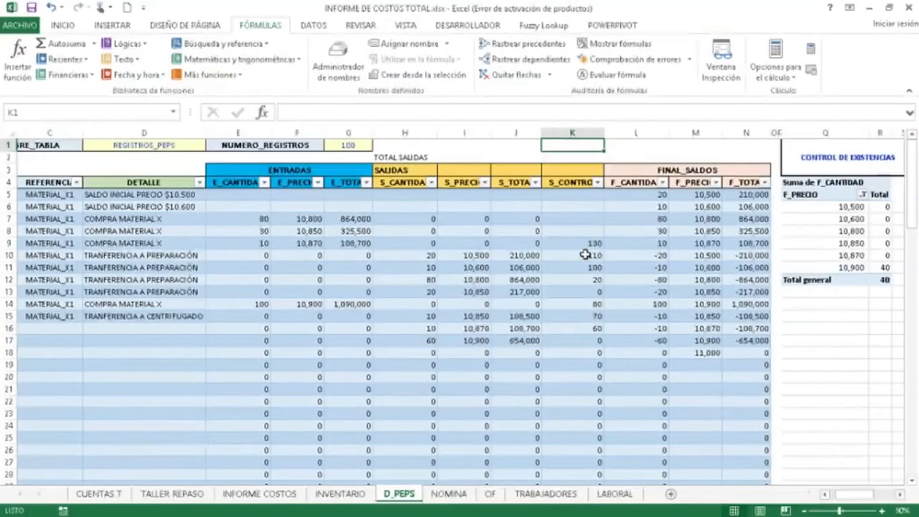
key(Up)
key(Up)
Step: Examine the CONTROL DE EXISTENCIAS pivot table and the neighbouring pivot table summing S_TOTAL by transfer
key(Right)
key(Right)
key(Right)
key(Right)
key(Right)
key(Right)
key(Right)
key(Right)
key(Right)
key(Right)
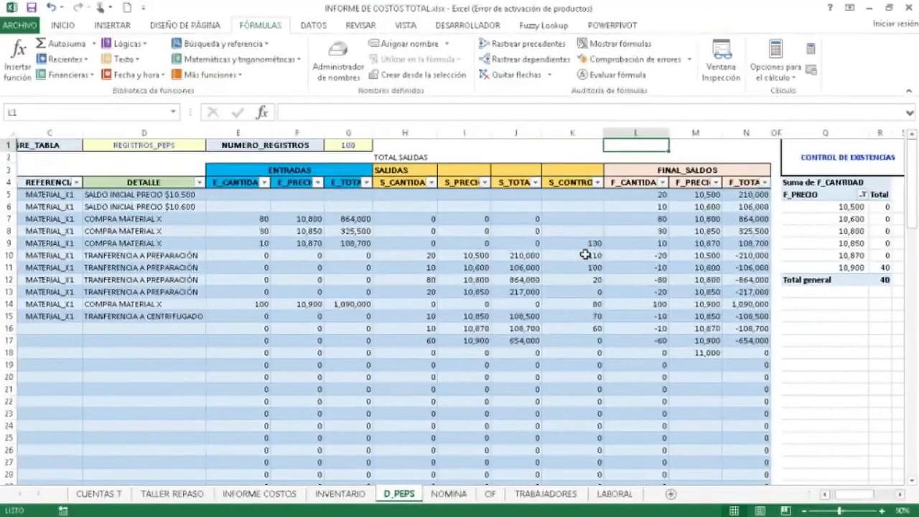
key(Right)
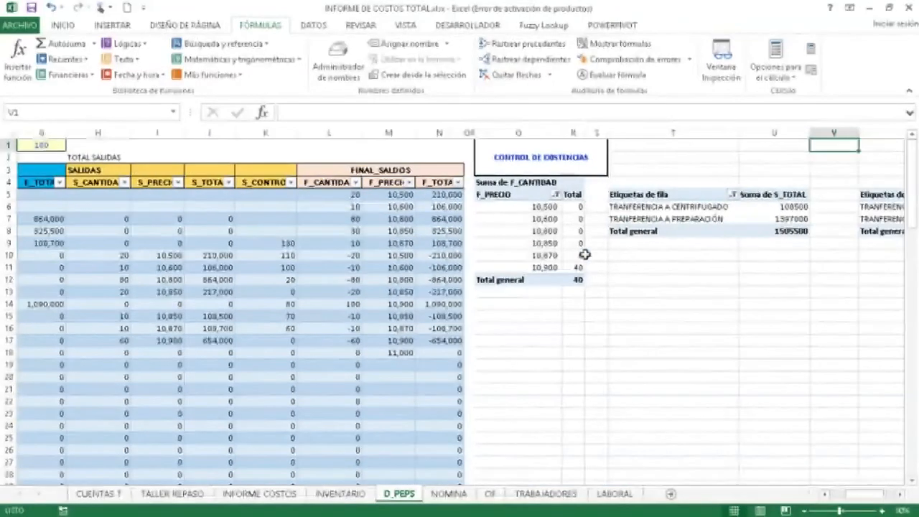
Step: Review the D_PEPS table's header area from FINAL_SALDOS back through TOTAL SALIDAS to the first columns
key(Left)
key(Left)
key(Left)
key(Left)
key(Left)
key(Left)
key(Left)
key(Left)
key(Left)
key(Left)
key(Left)
key(Left)
key(Left)
key(Left)
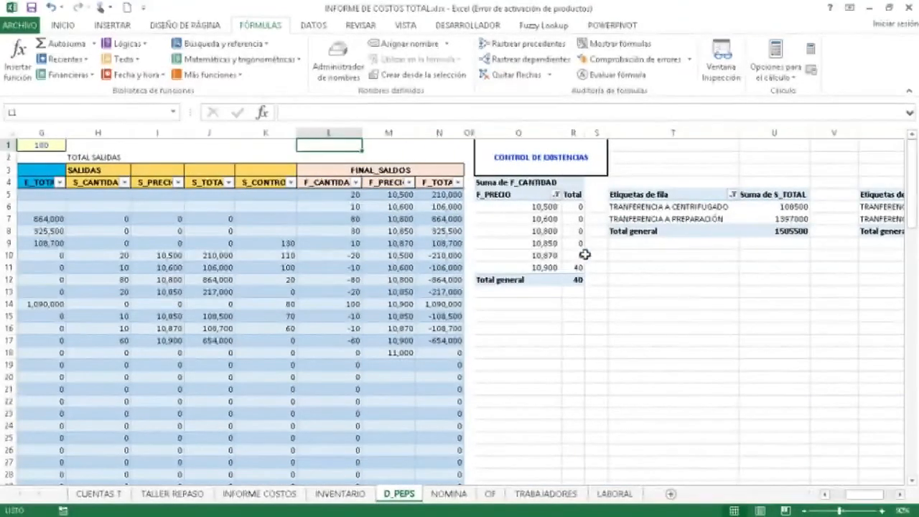
key(Down)
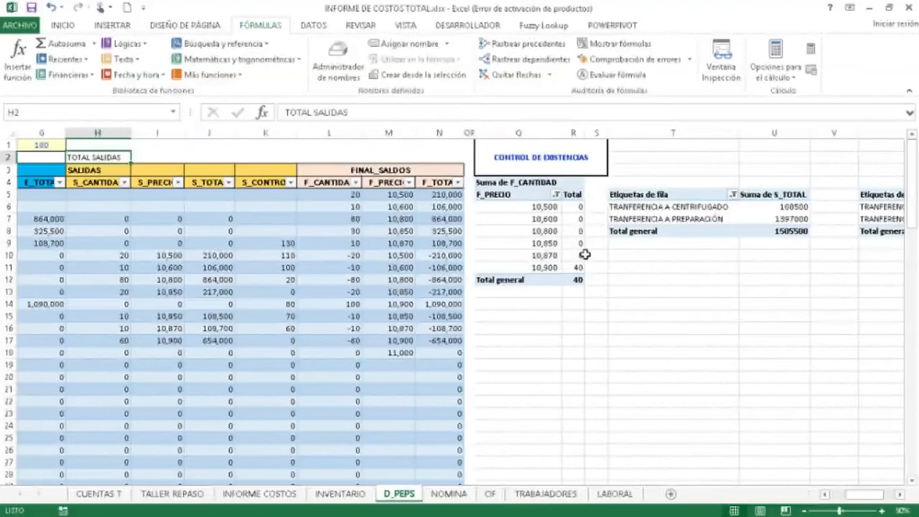
key(Left)
key(Left)
key(Left)
key(Left)
key(Left)
key(Left)
key(Left)
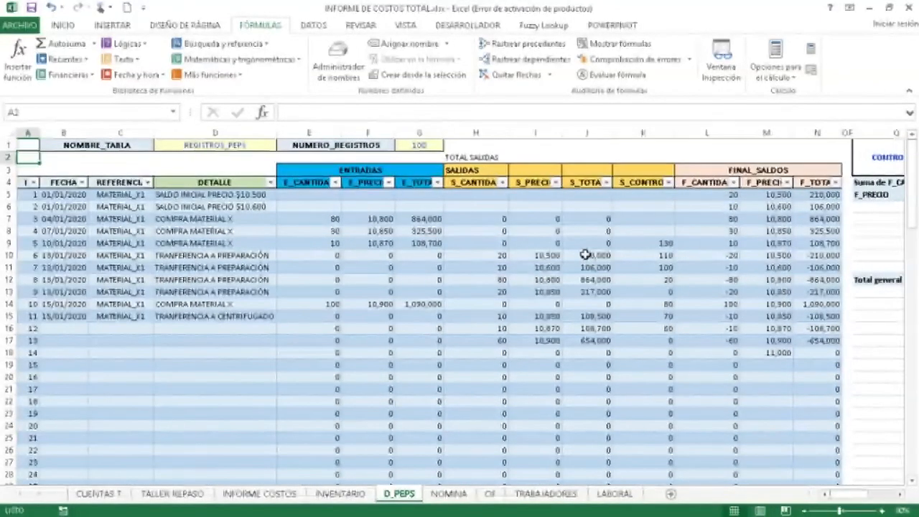
Step: Survey the whole D_PEPS layout from column A across ENTRADAS, SALIDAS and FINAL_SALDOS to the pivot tables
key(Right)
key(Right)
key(Right)
key(Right)
key(Right)
key(Right)
key(Right)
key(Right)
key(Right)
key(Right)
key(Right)
key(Right)
key(Right)
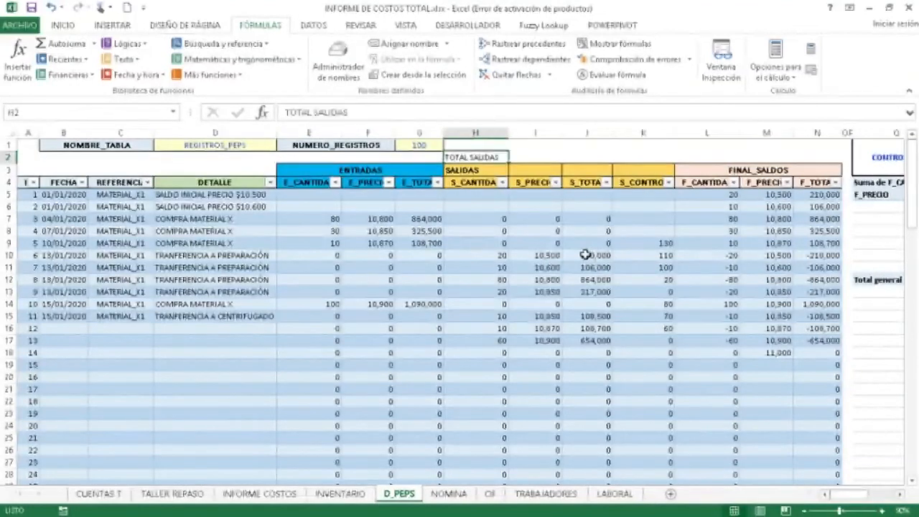
key(Right)
key(Right)
key(Right)
key(Right)
key(Right)
key(Right)
key(Right)
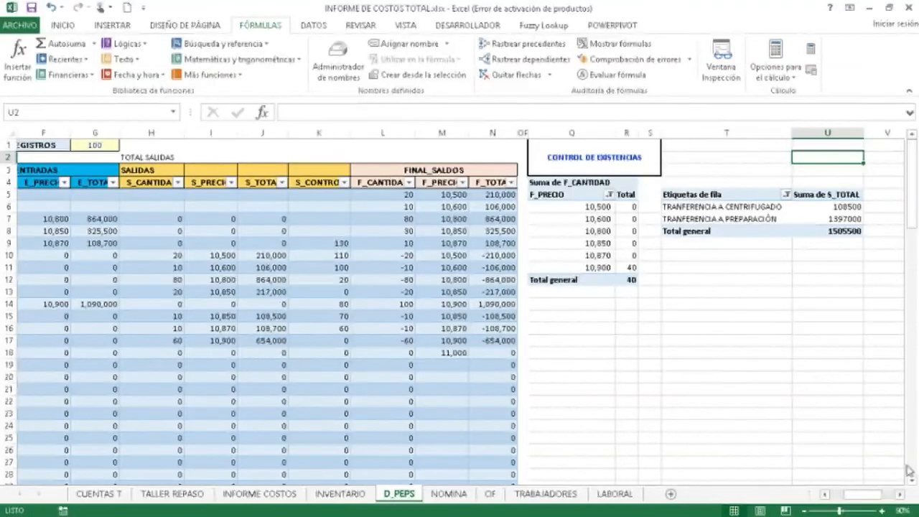
mouse_move(762, 511)
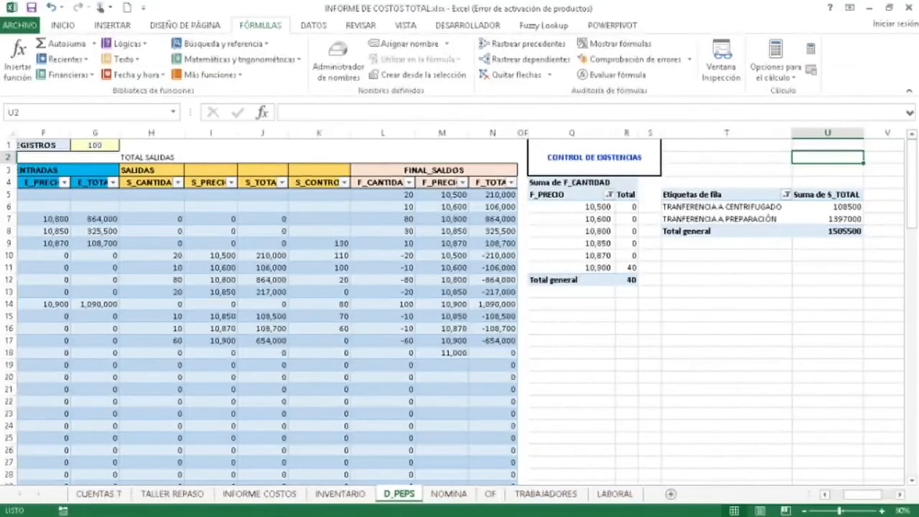